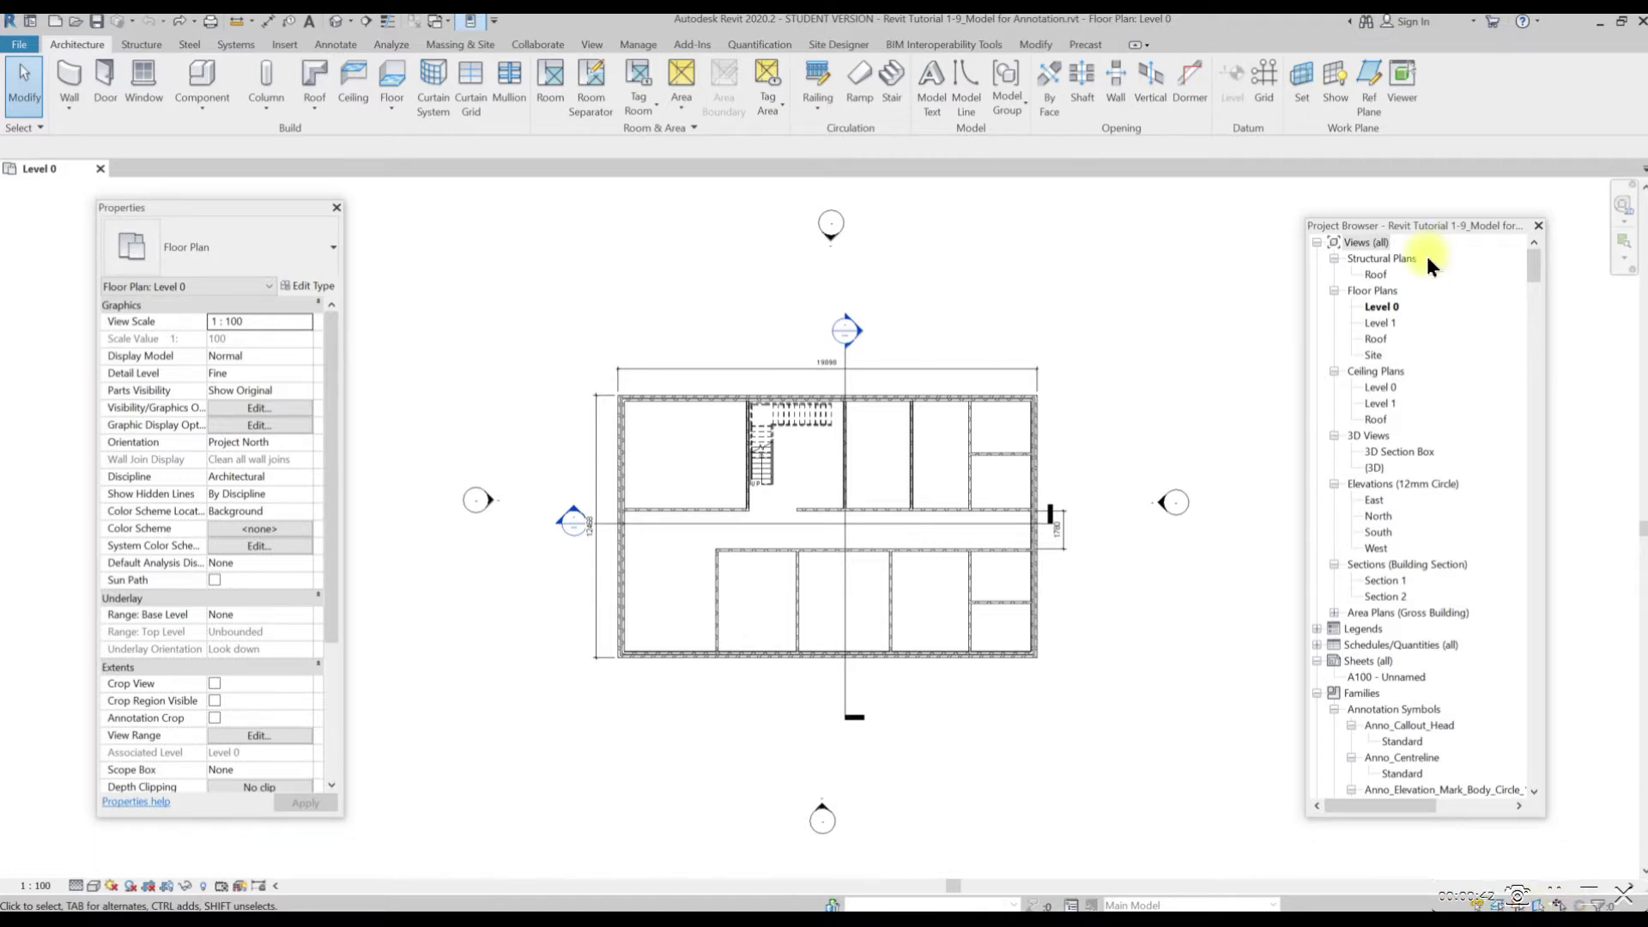
Duplicate the Level 0 floor plan view with detailing
{"action": "left_click", "coordinate": [1381, 306]}
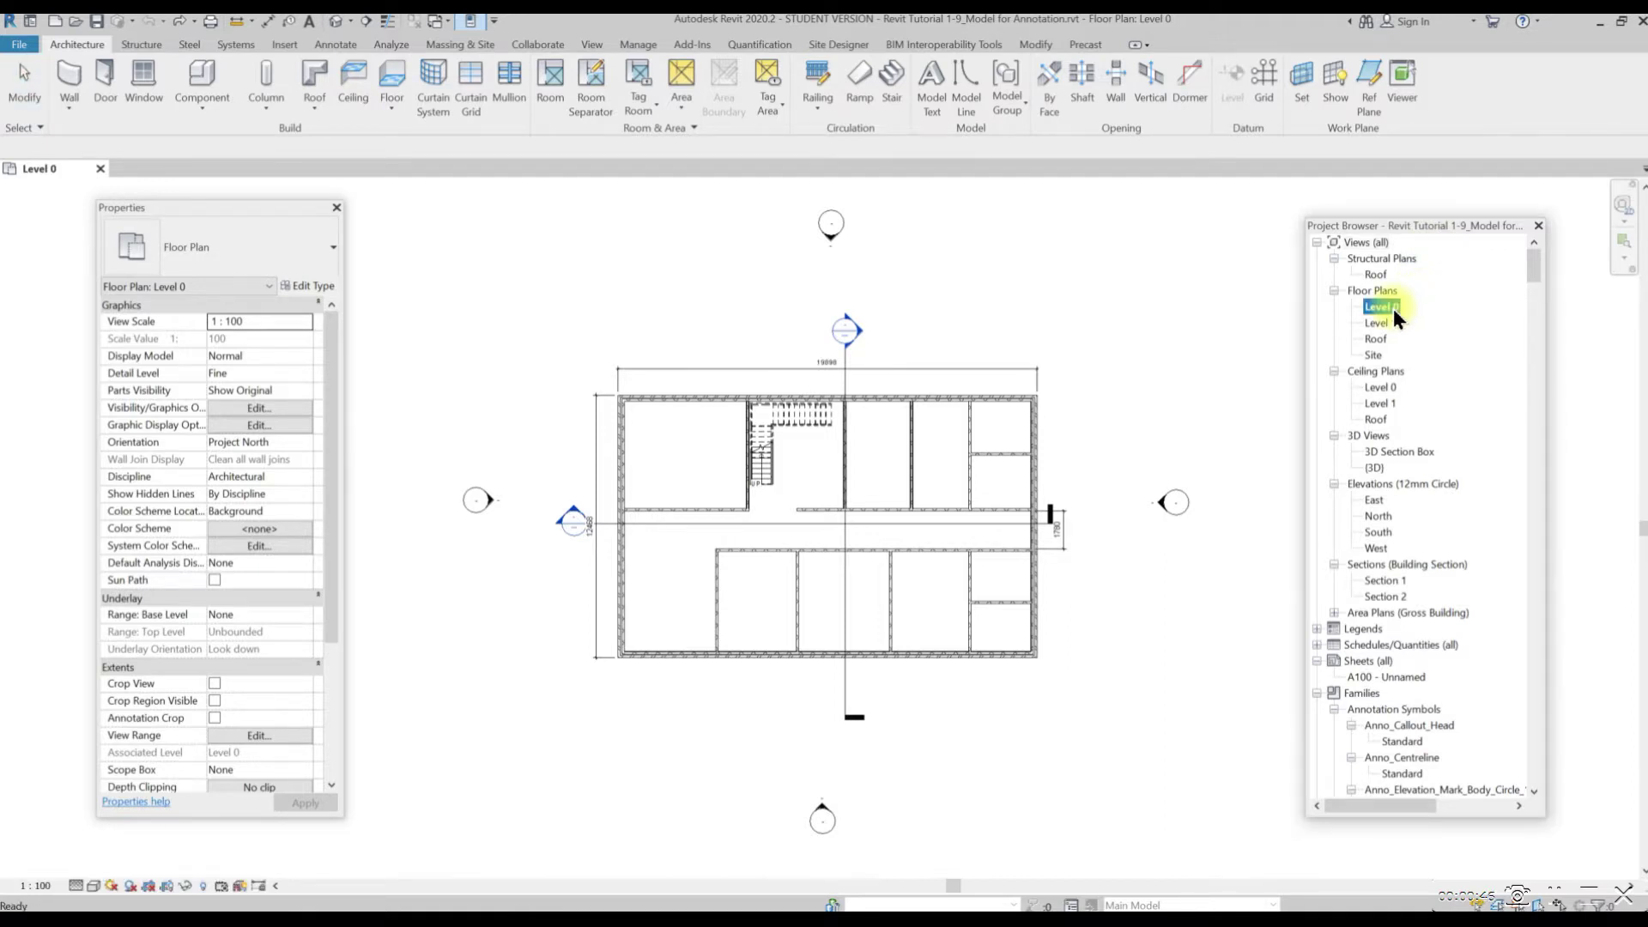
{"action": "double_click", "coordinate": [1390, 306]}
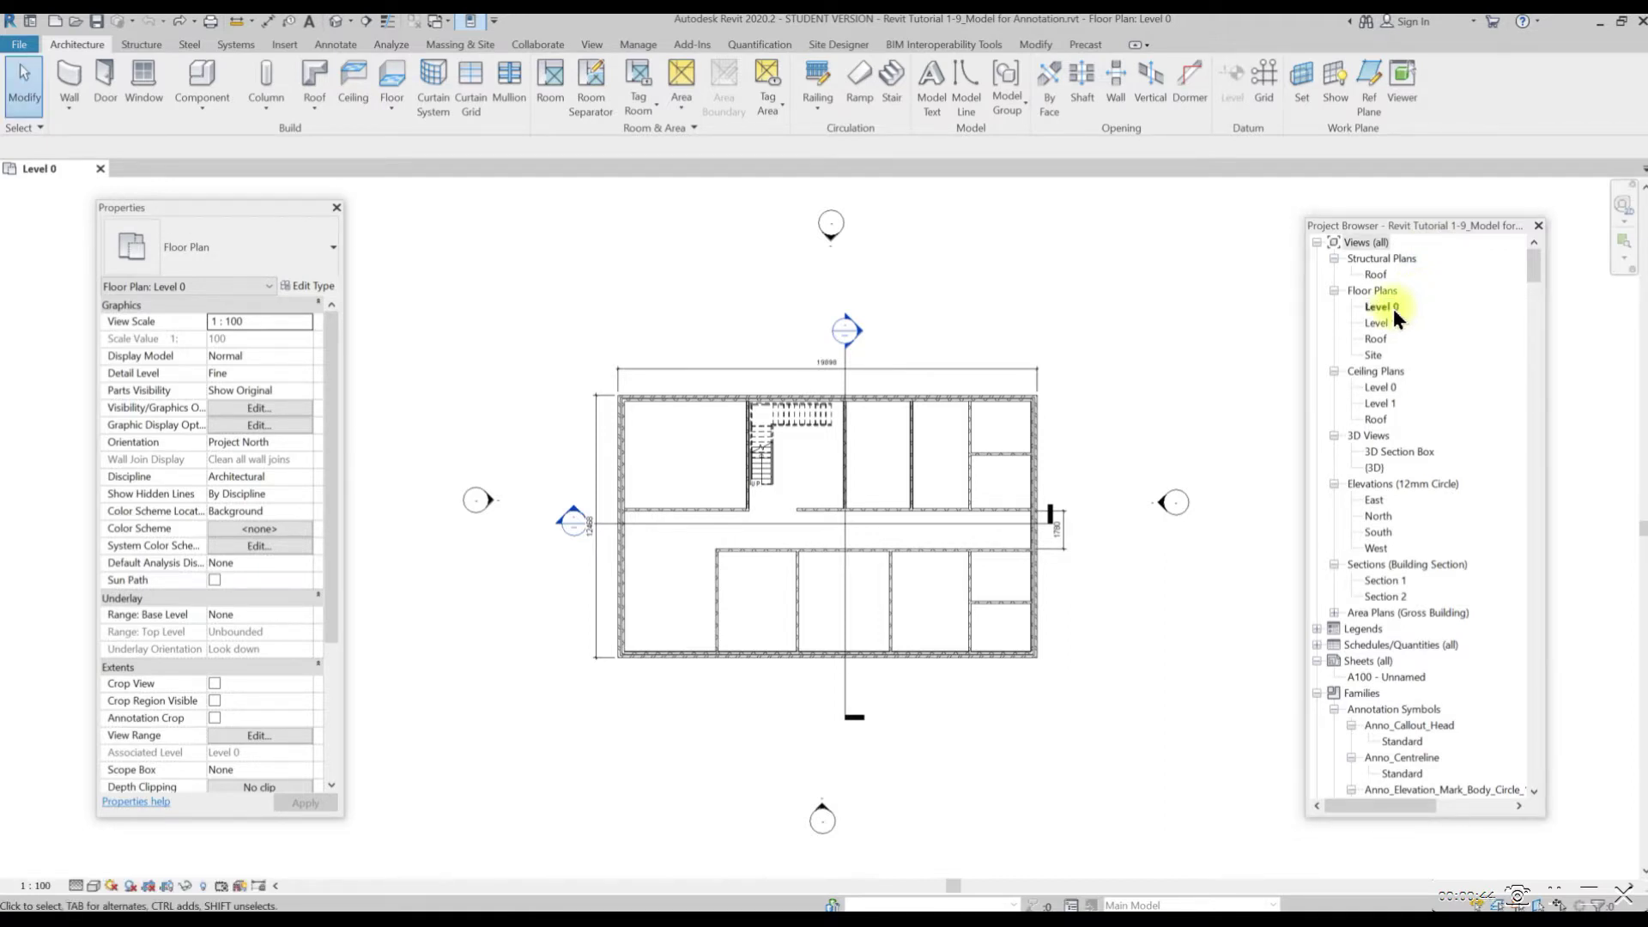
{"action": "left_click", "coordinate": [1393, 307]}
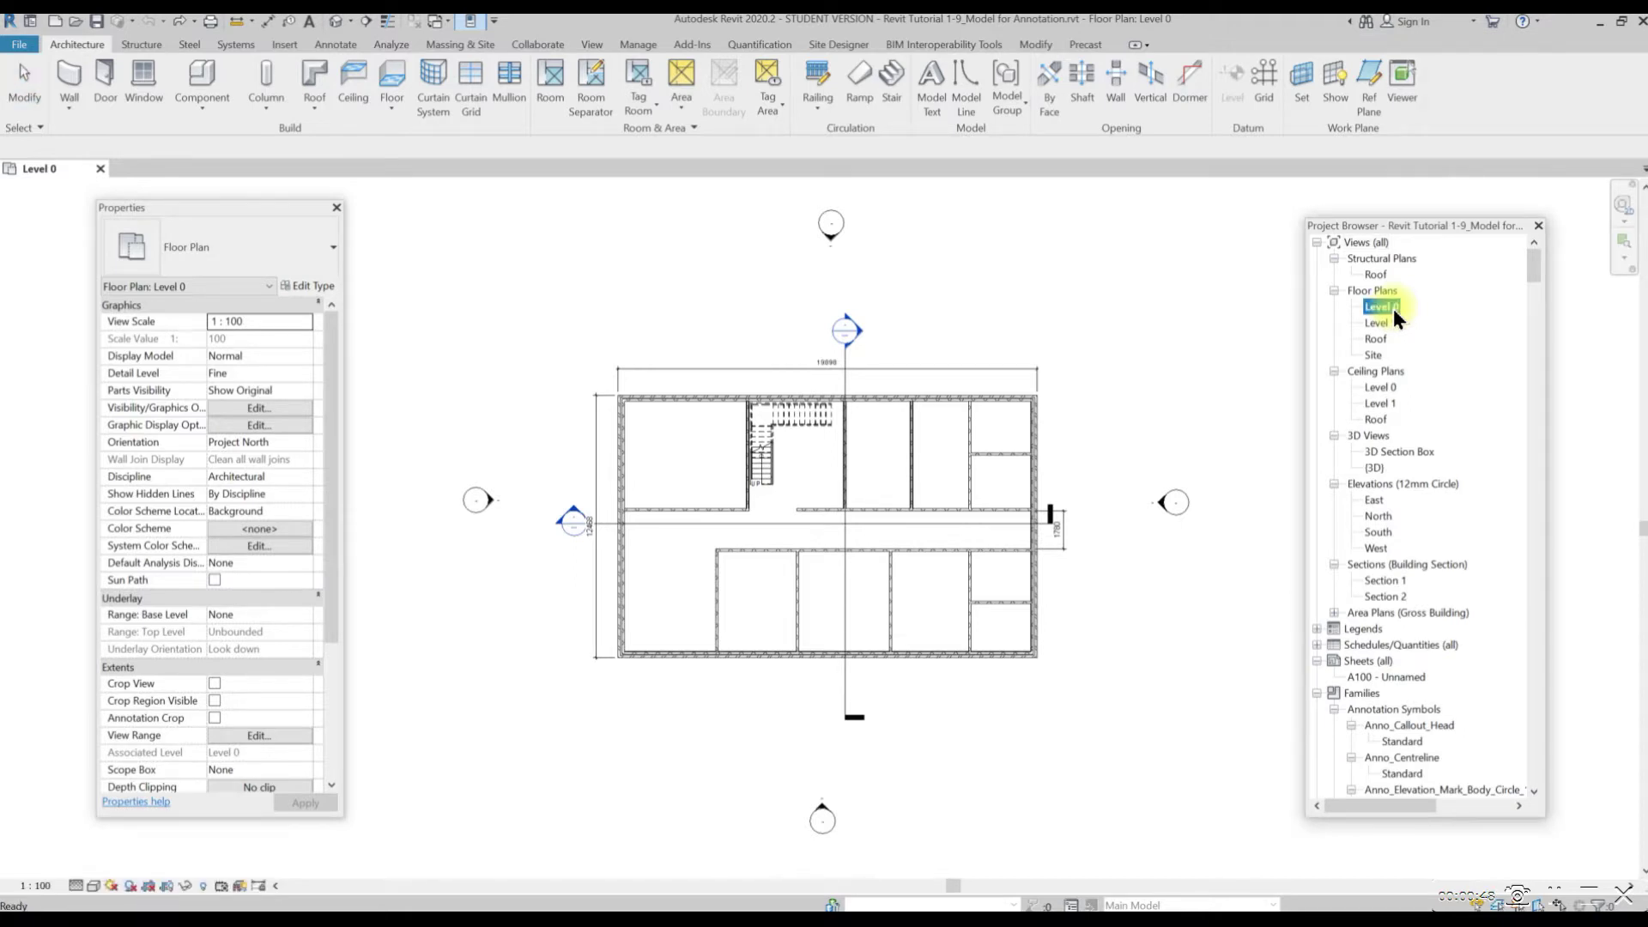
{"action": "right_click", "coordinate": [1393, 307]}
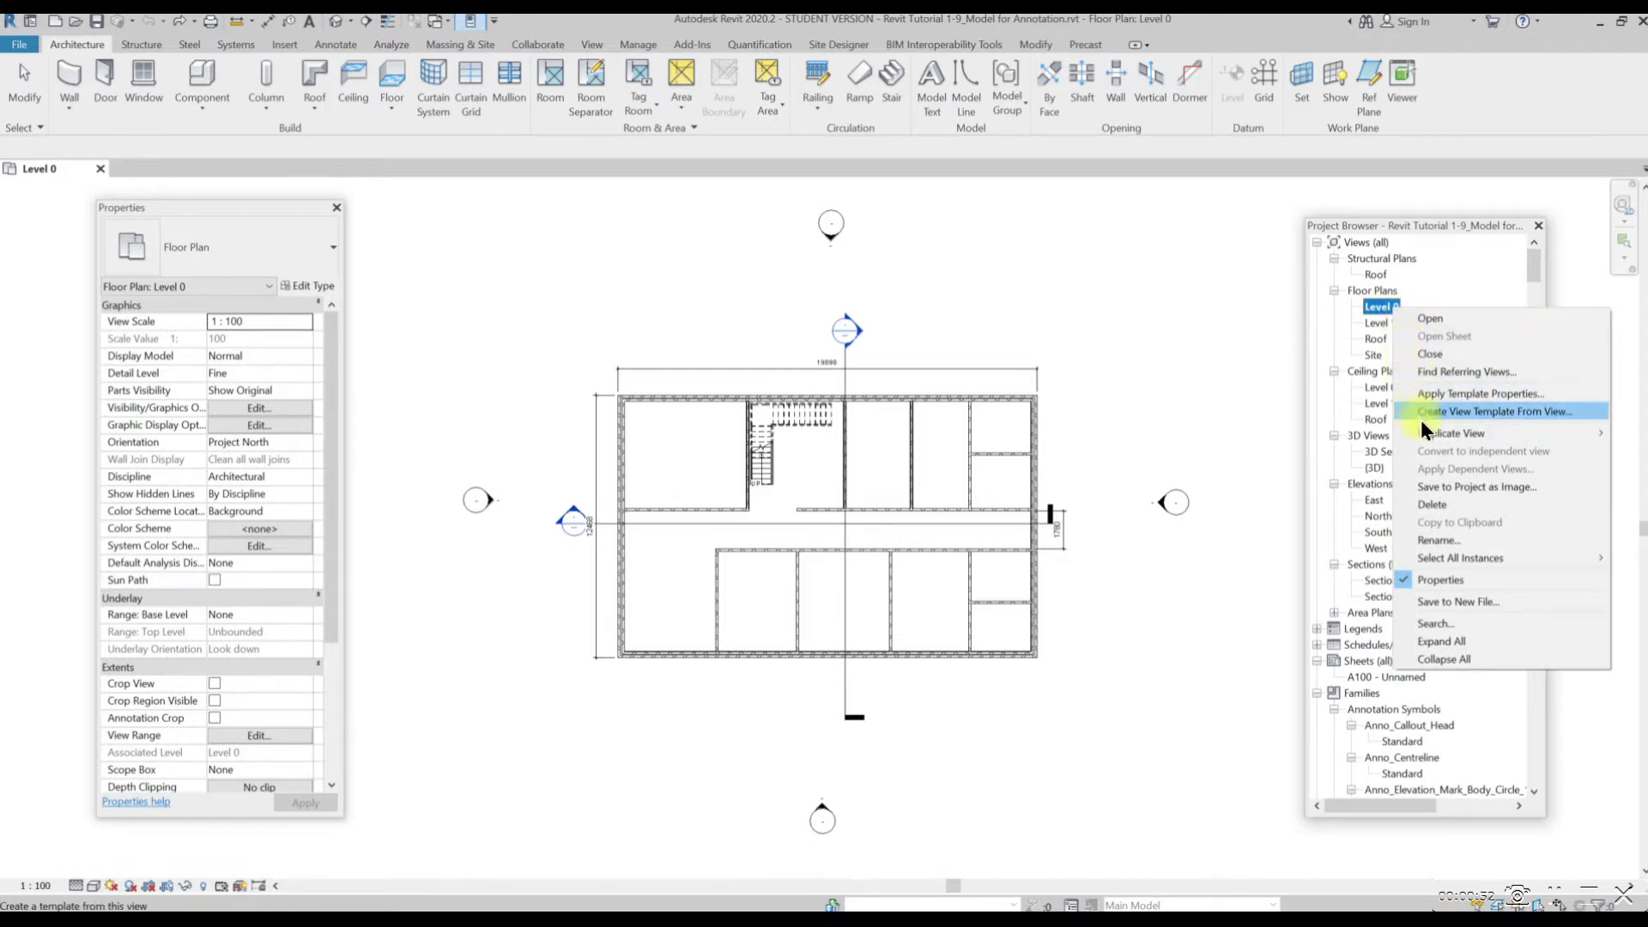
{"action": "mouse_move", "coordinate": [1424, 430]}
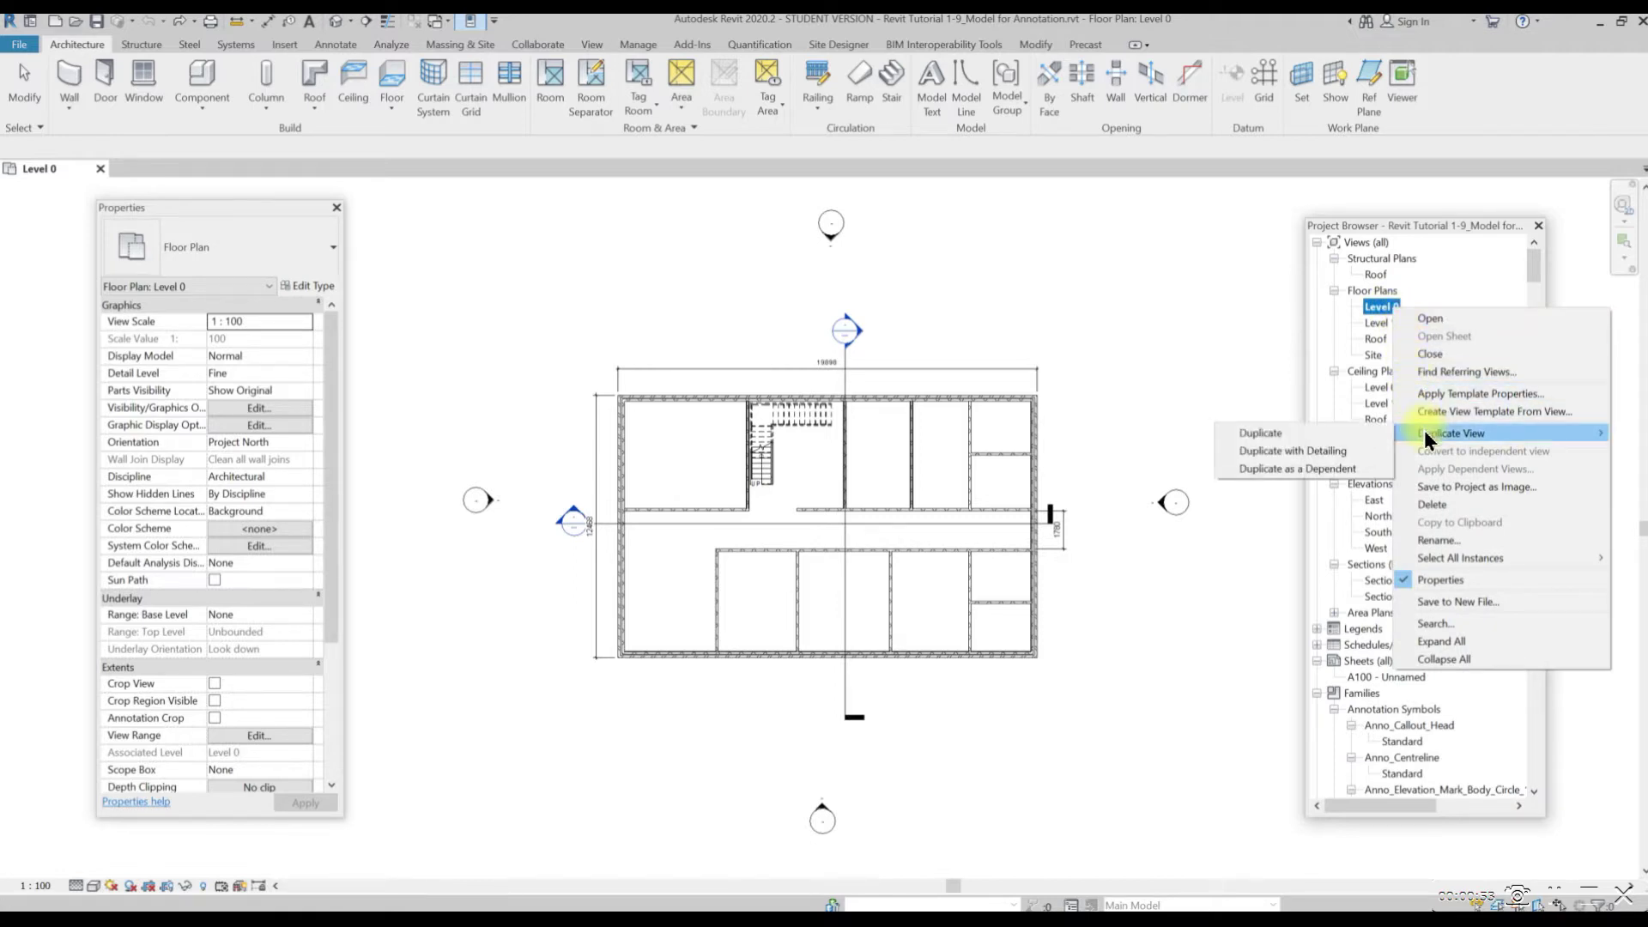
{"action": "left_click", "coordinate": [1352, 452]}
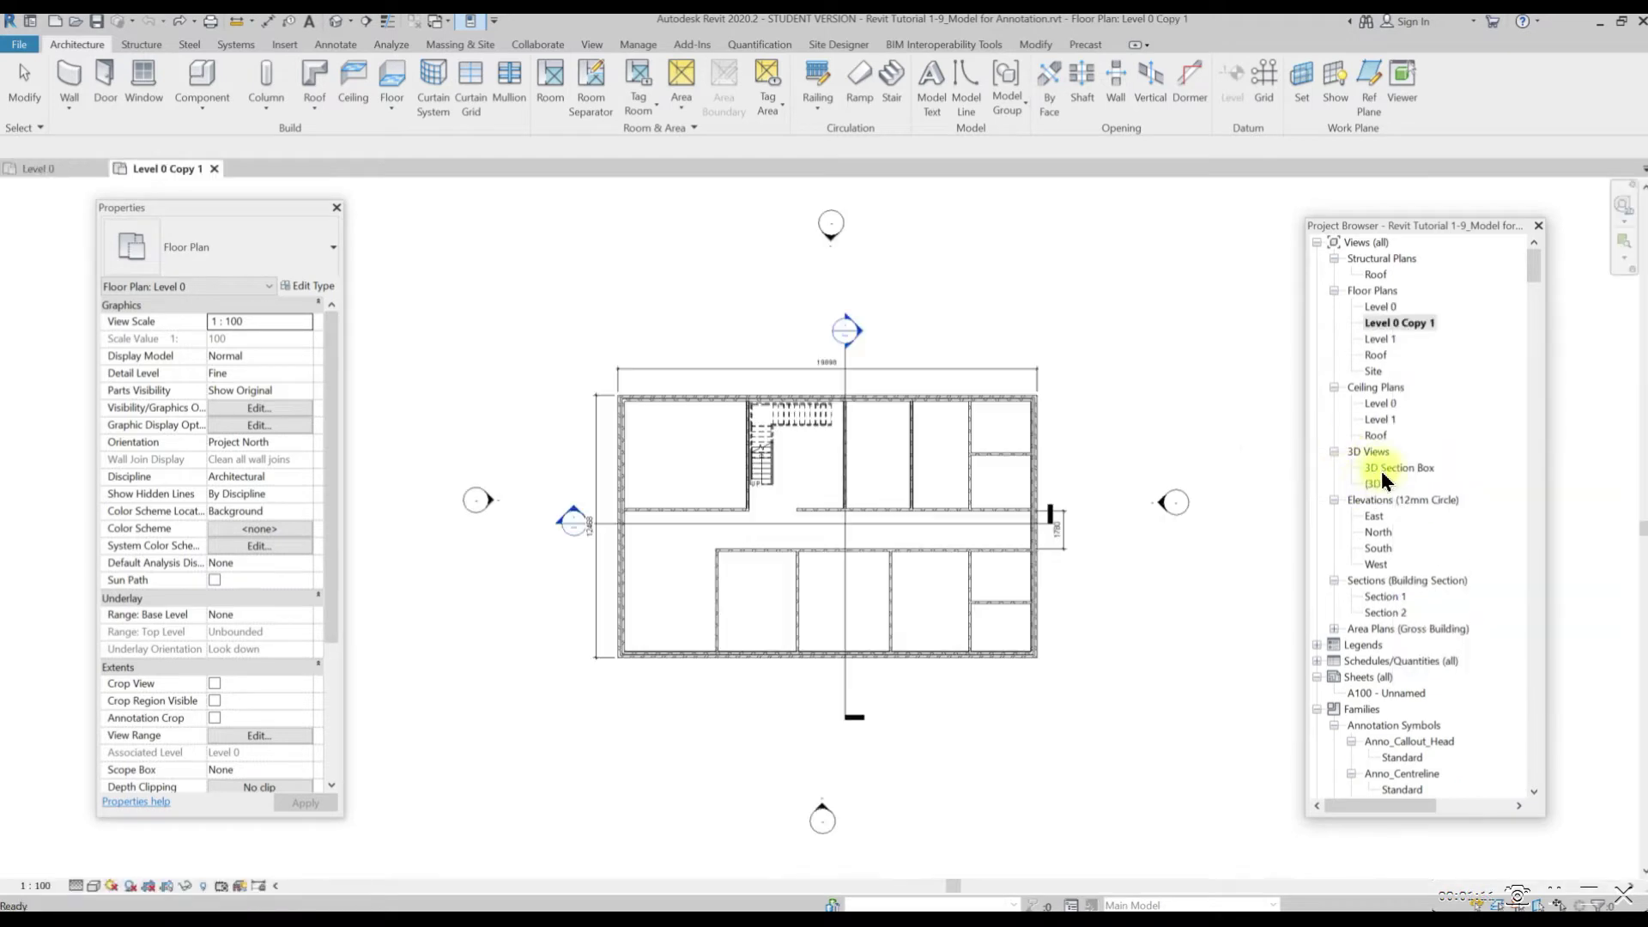
Rename the duplicated floor plan view as "Leve 0 Detailing"
{"action": "right_click", "coordinate": [1414, 323]}
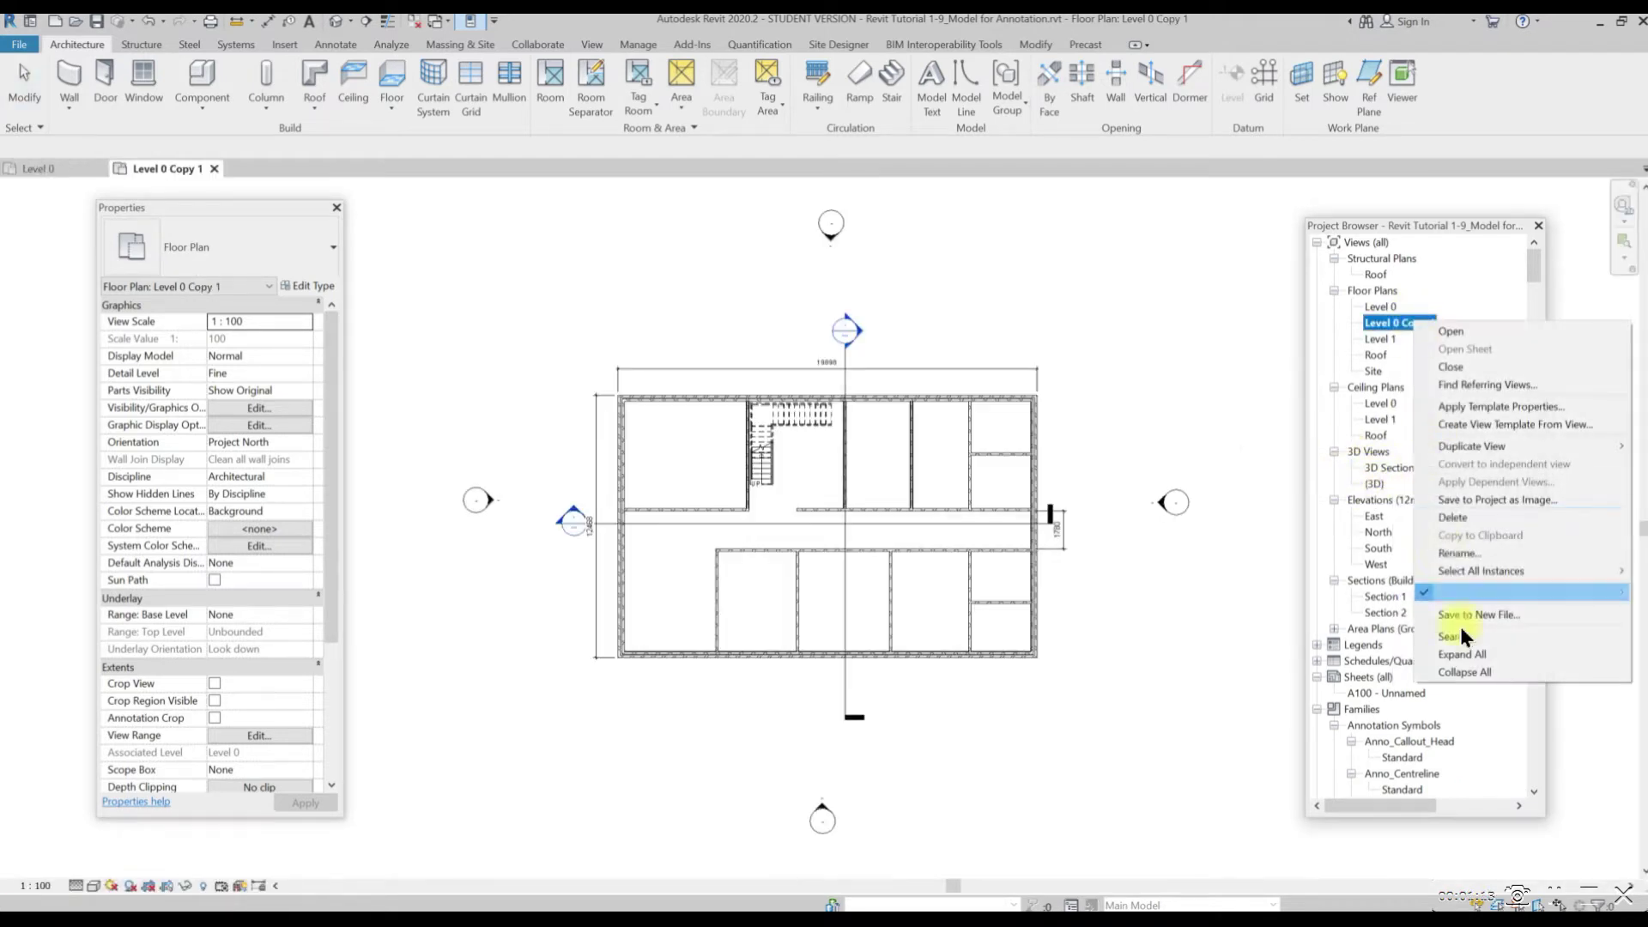
{"action": "left_click", "coordinate": [1456, 554]}
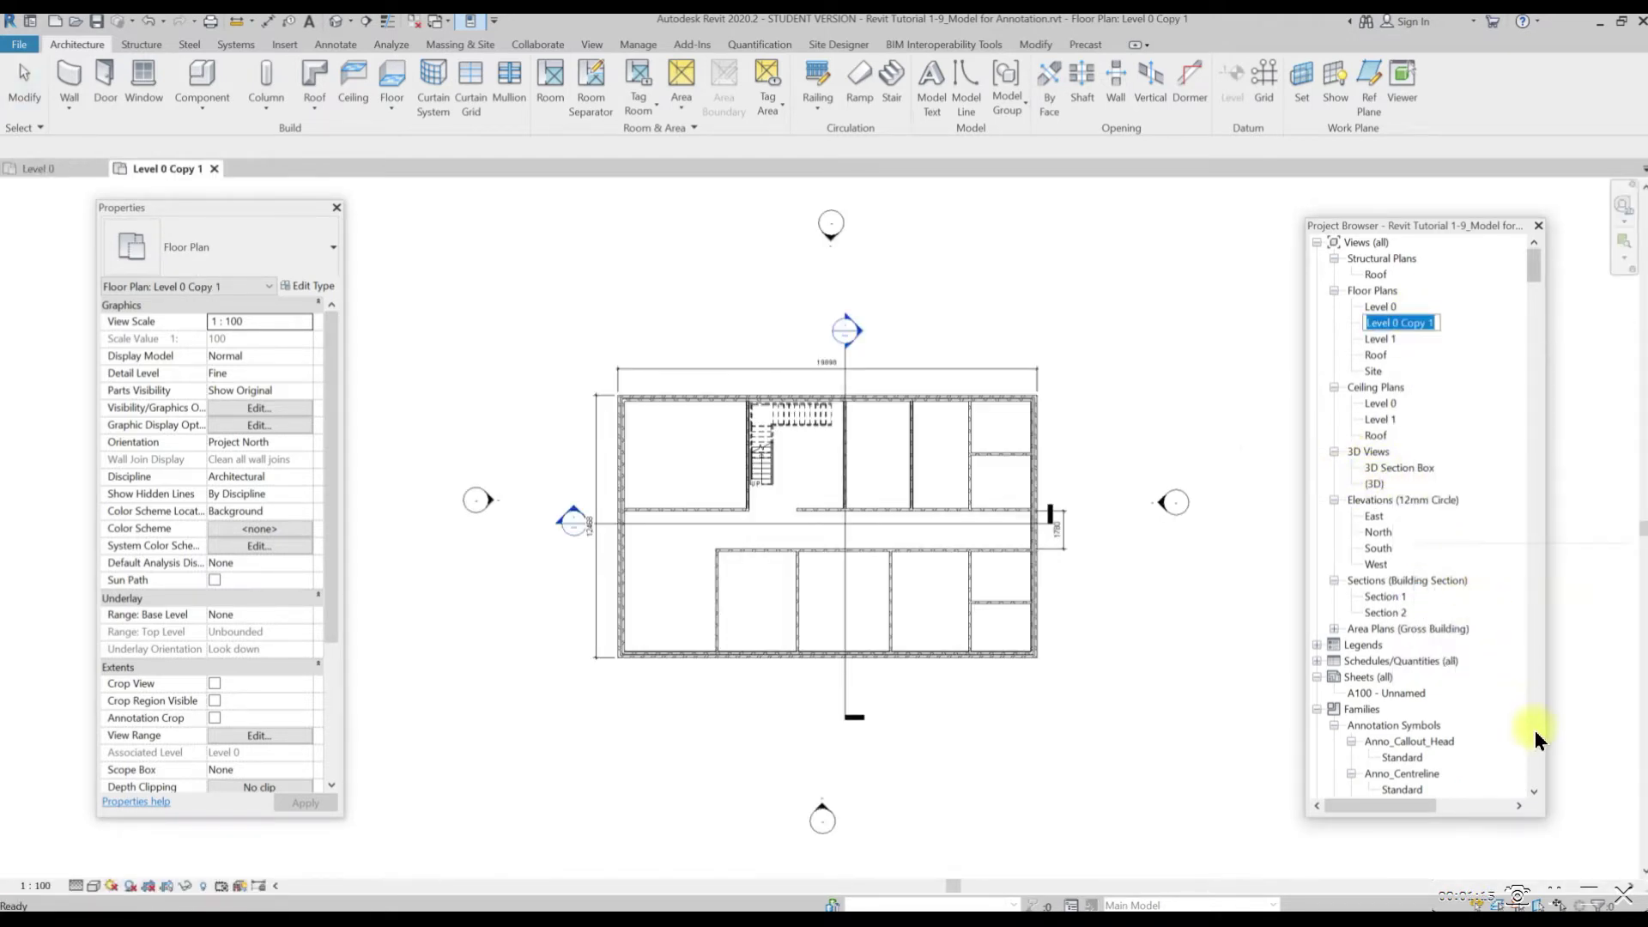
{"action": "type", "text": "Level 0 Detailing"}
{"action": "key", "text": "Return"}
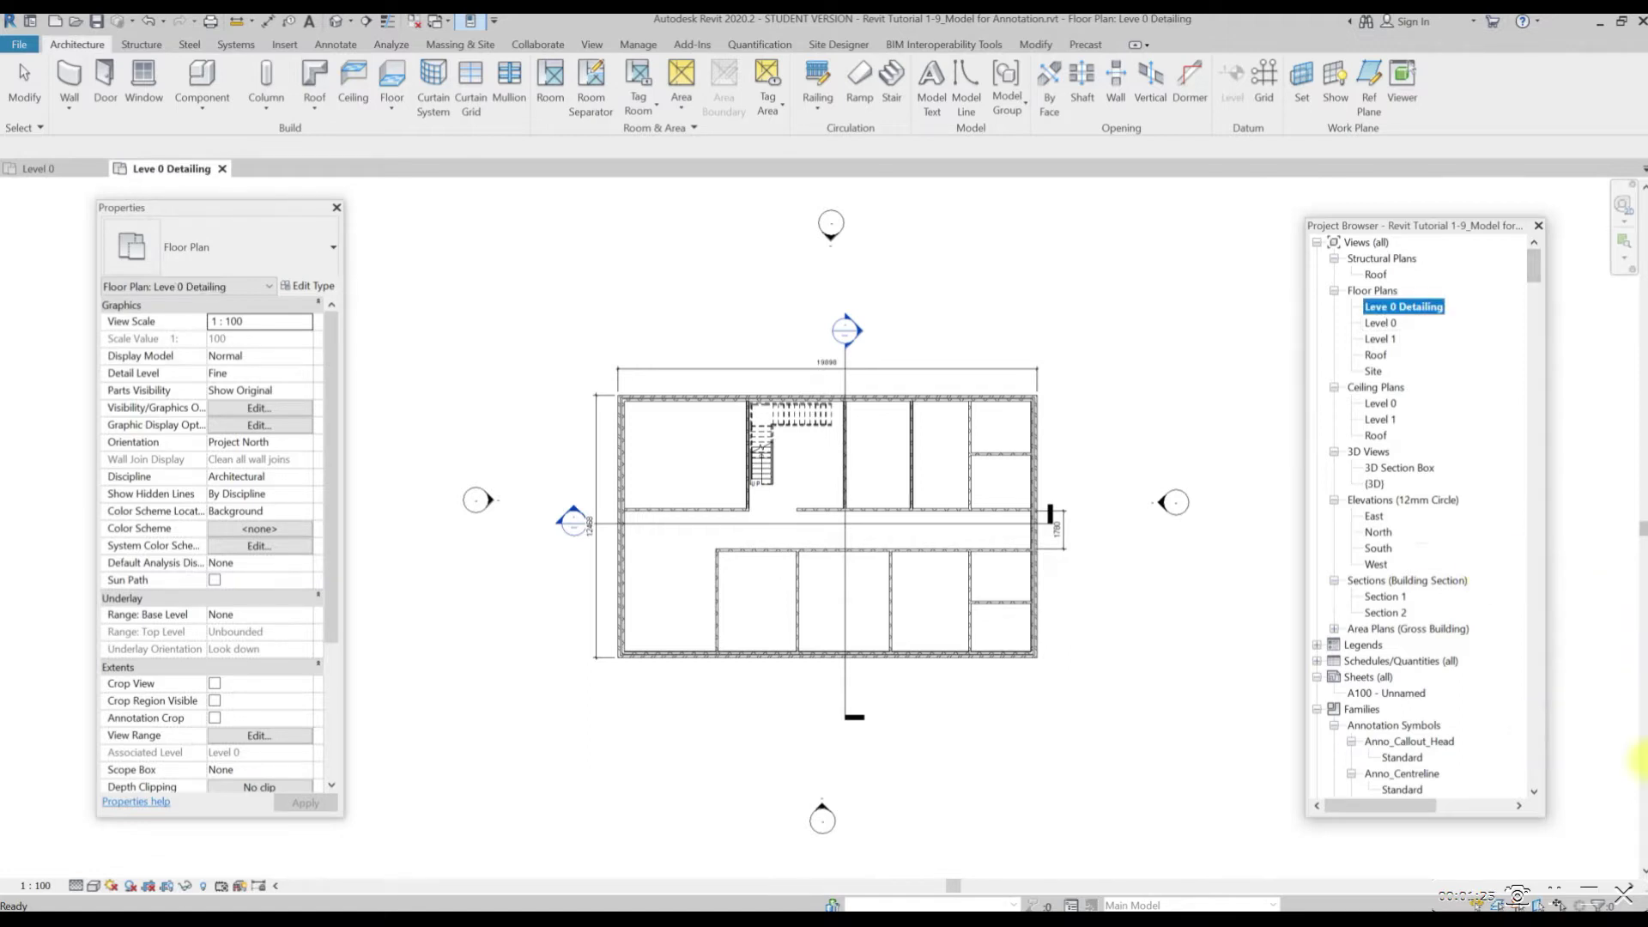
{"action": "left_click", "coordinate": [1558, 901]}
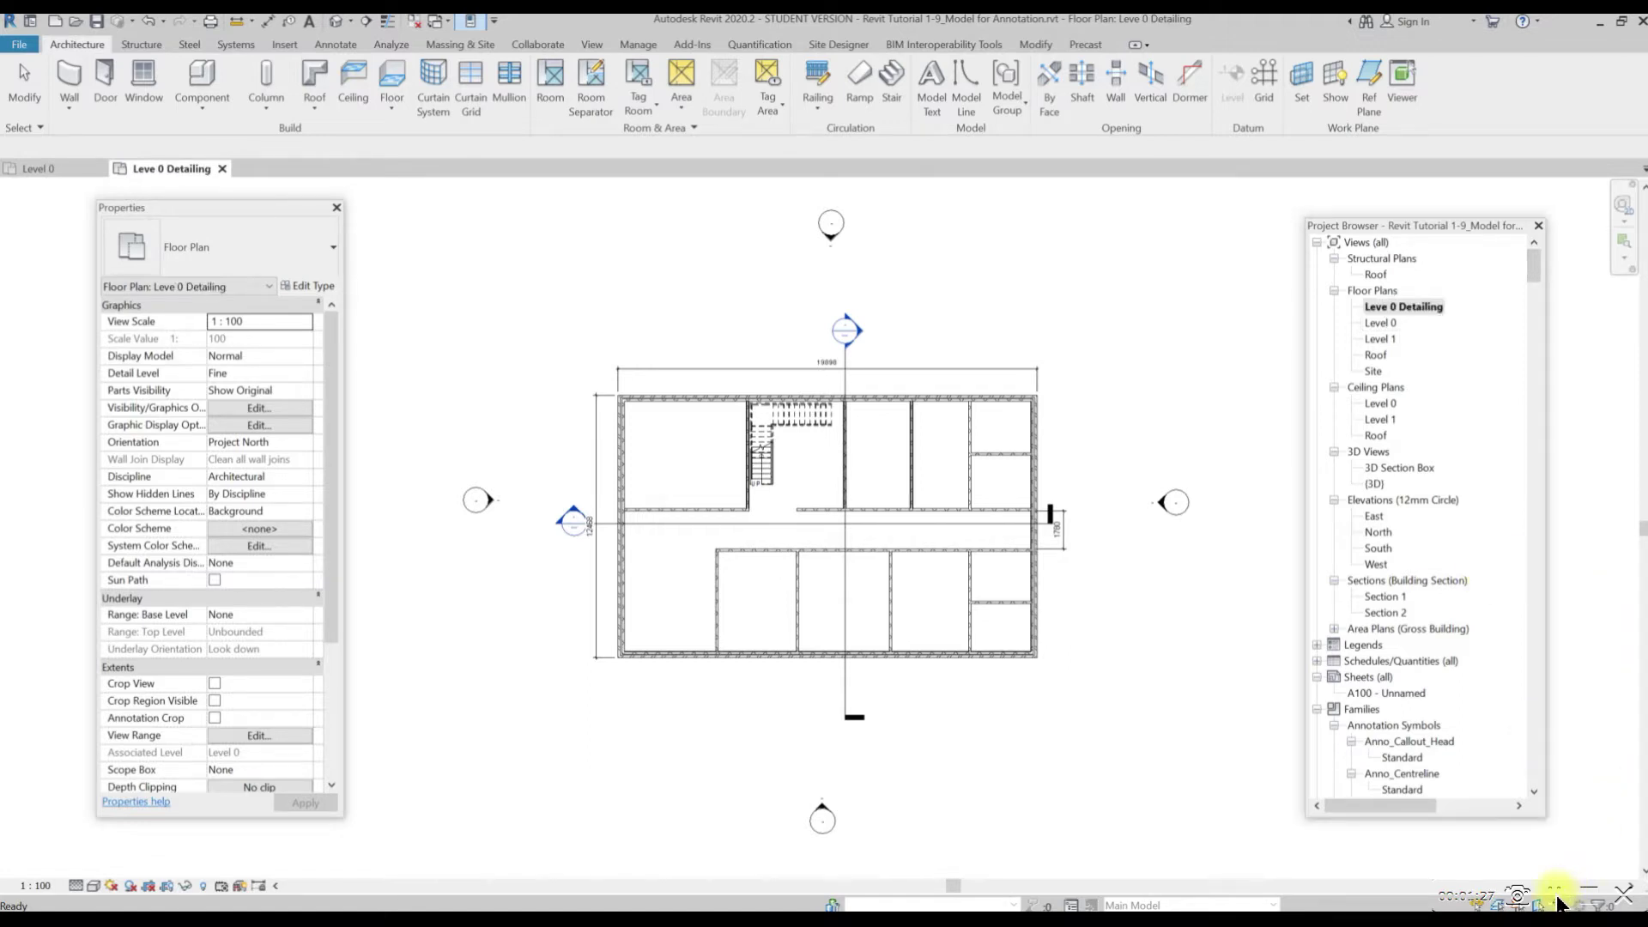
{"action": "left_click", "coordinate": [1431, 311]}
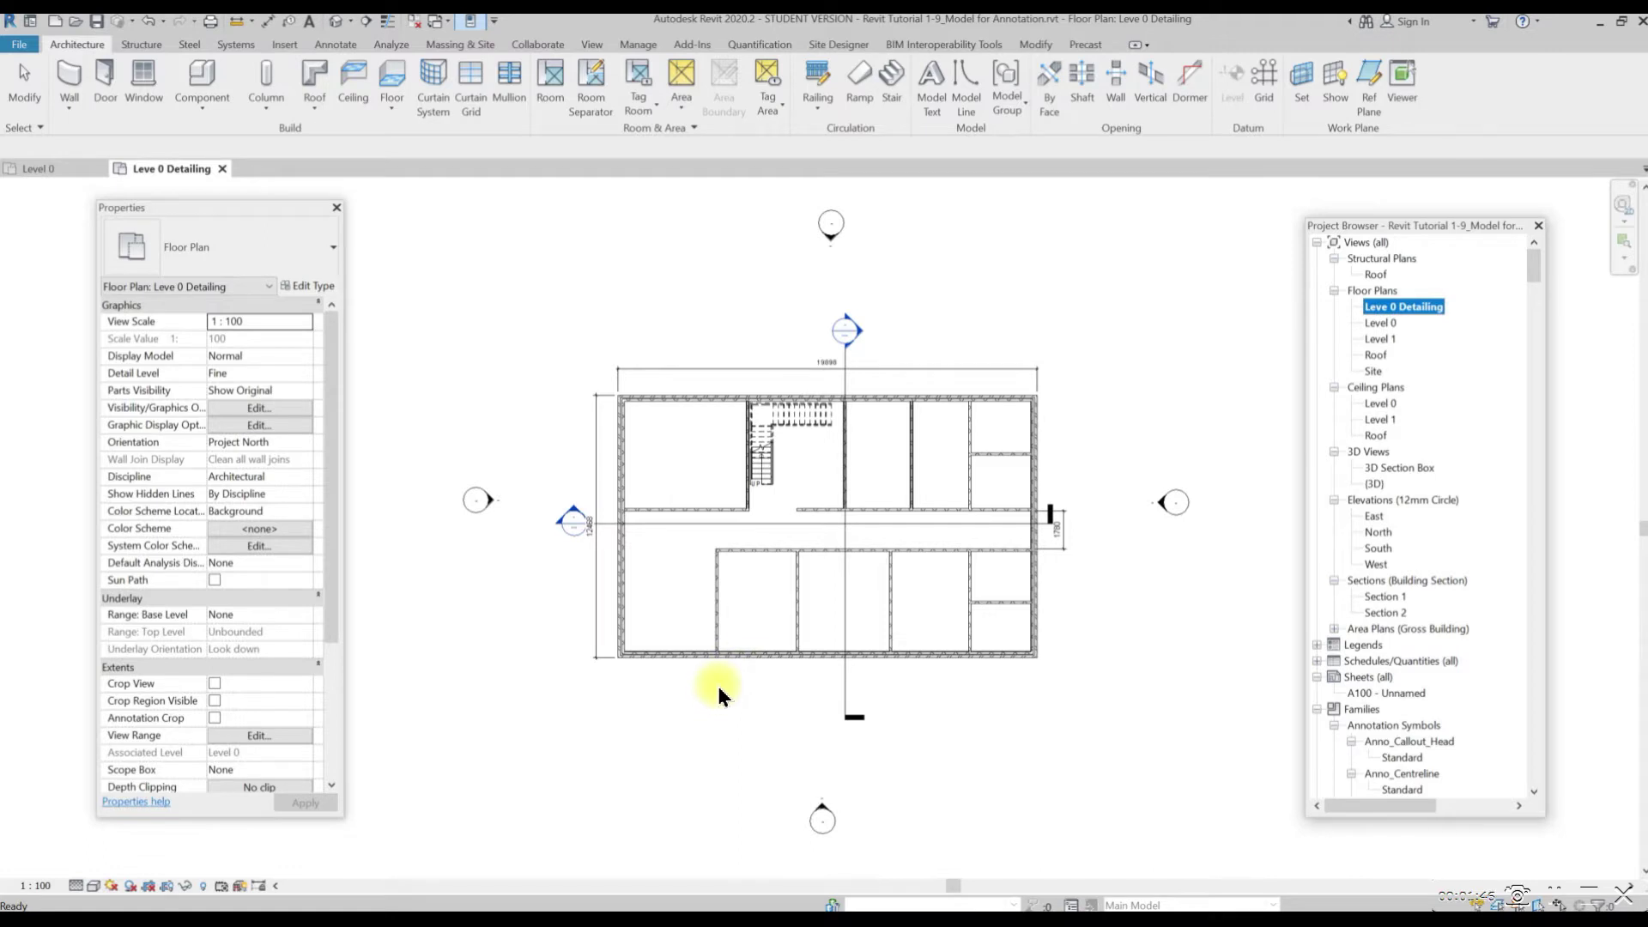
{"action": "left_click", "coordinate": [1140, 760]}
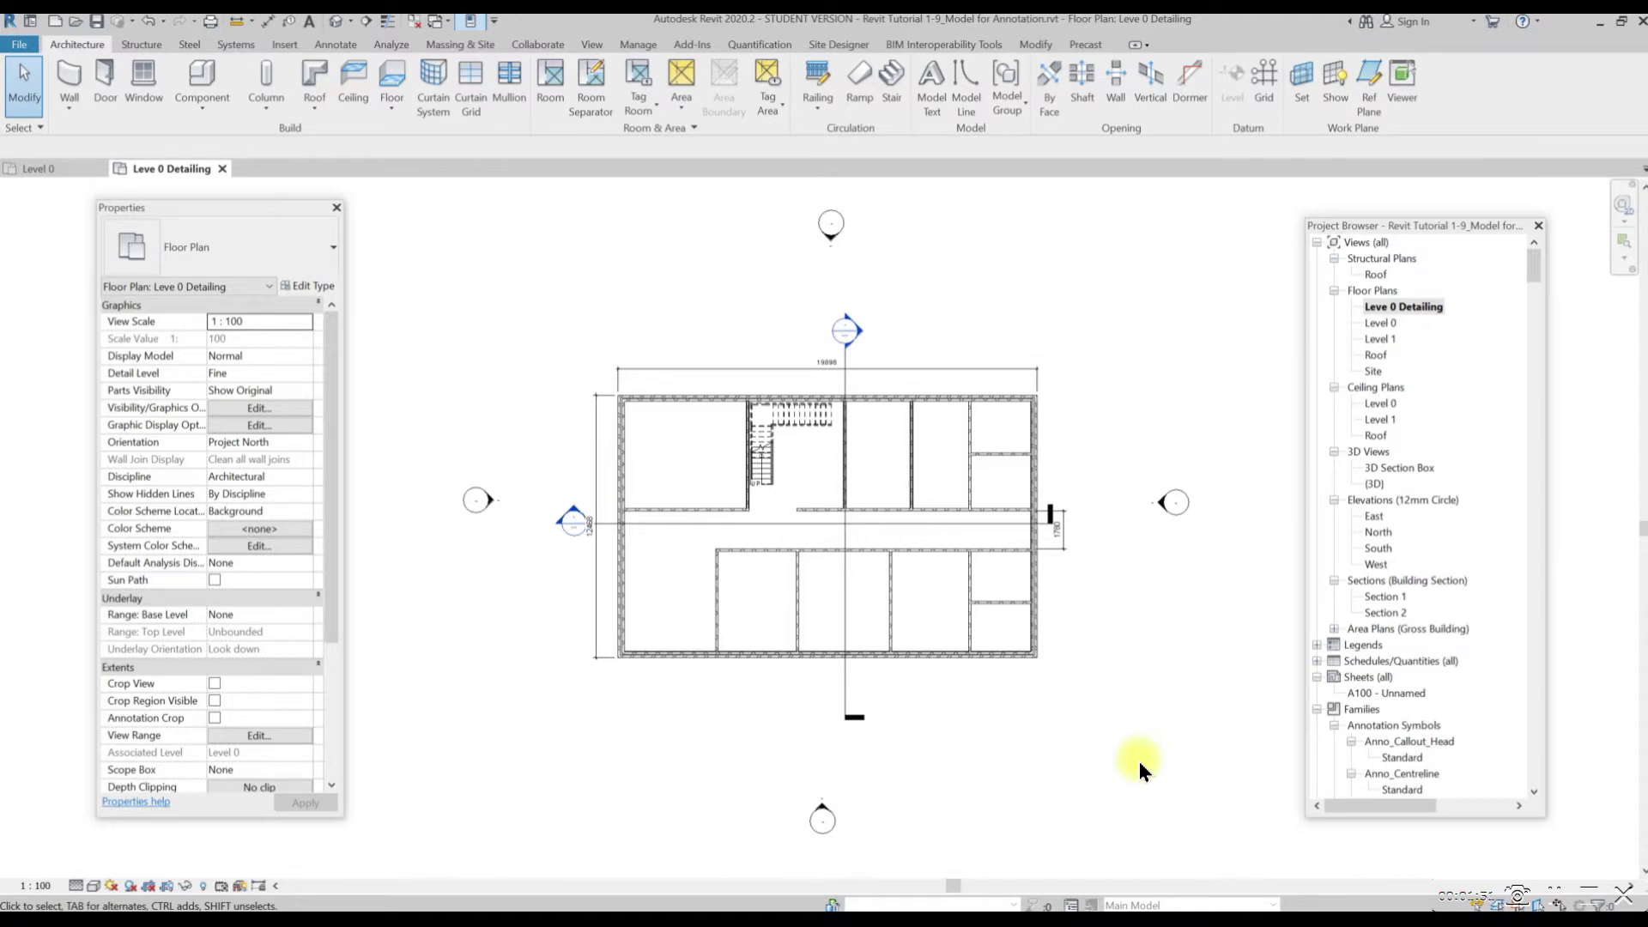
Hide the whole section category in the Leve 0 Detailing plan and compare the view with the Level 0 plan
{"action": "left_click", "coordinate": [760, 524]}
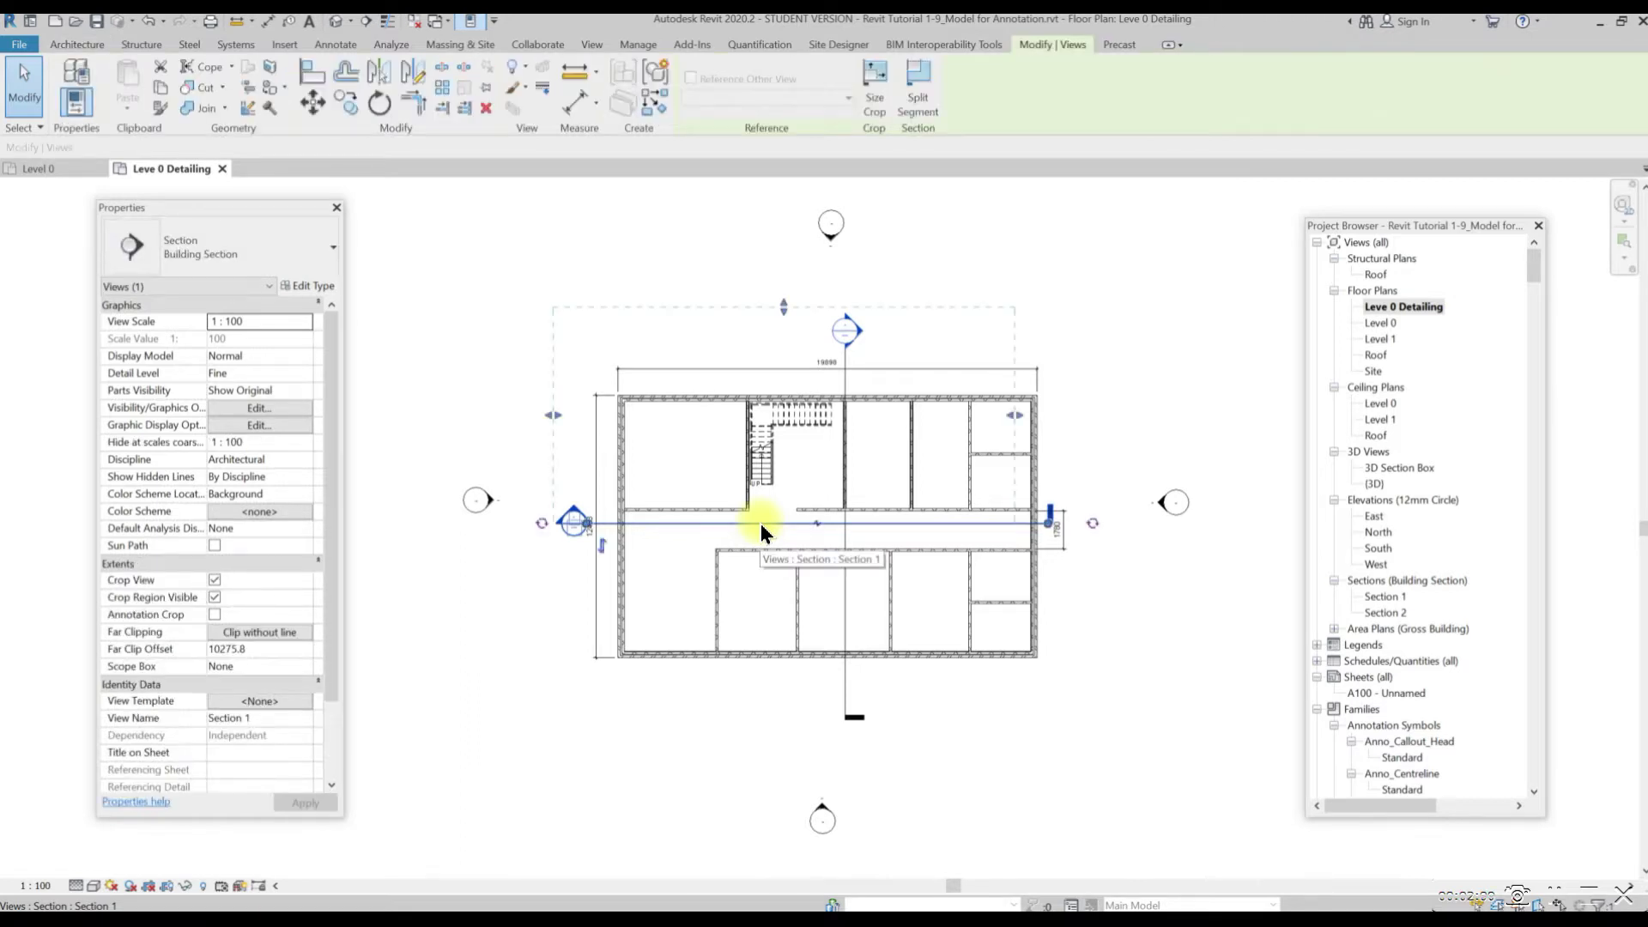
{"action": "right_click", "coordinate": [760, 523]}
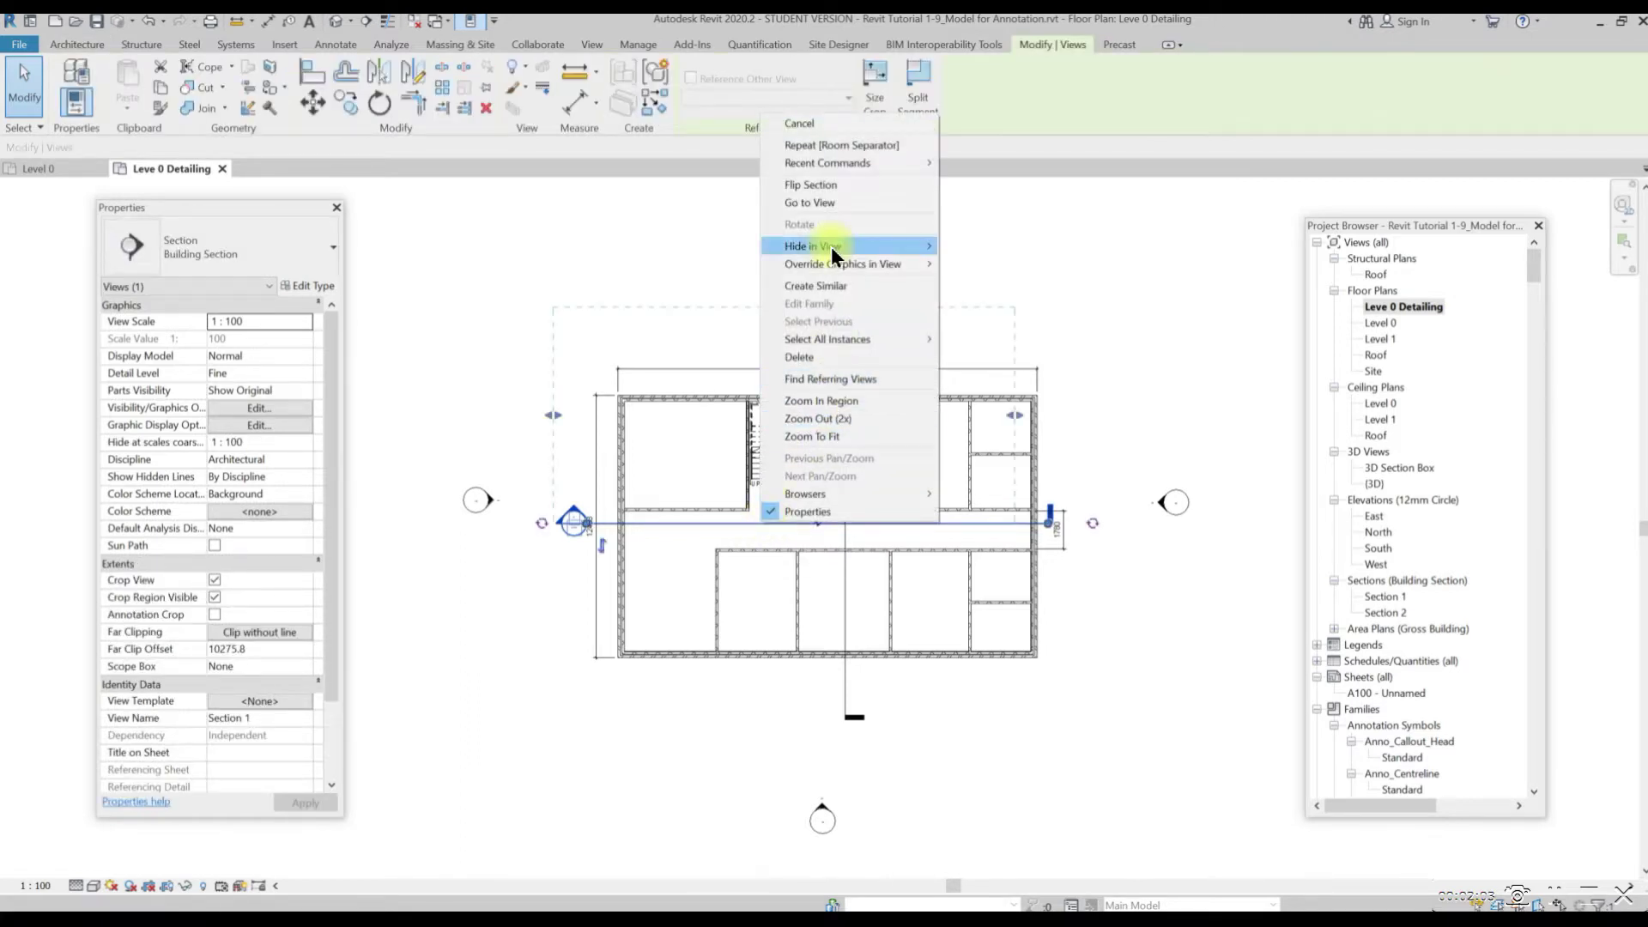
{"action": "mouse_move", "coordinate": [831, 245]}
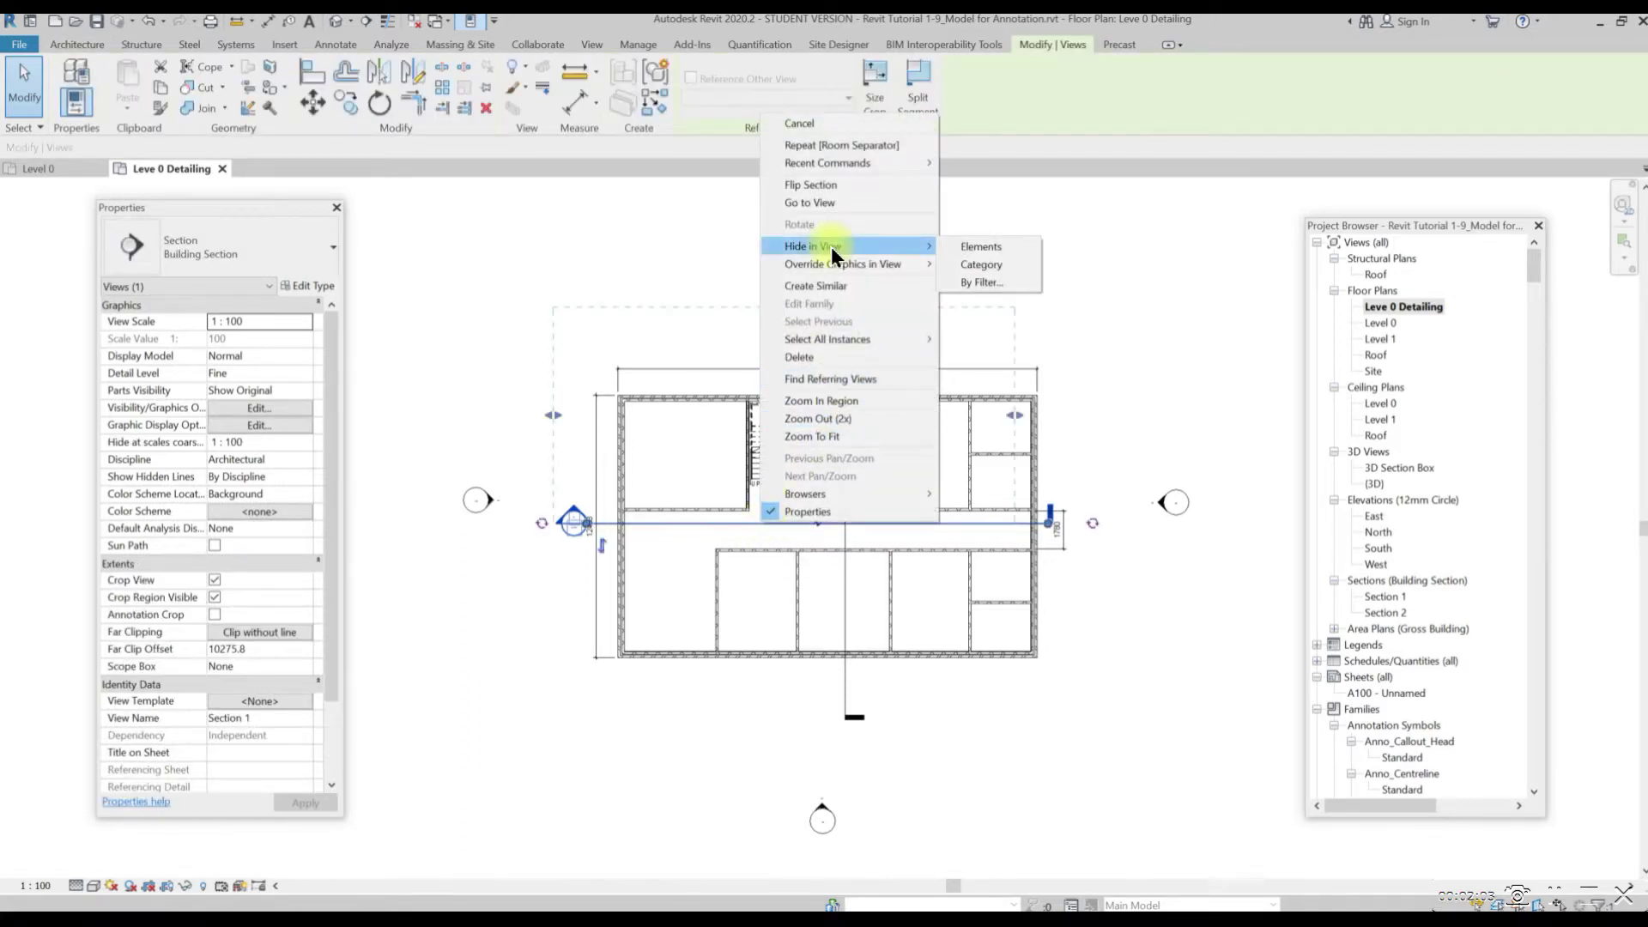
{"action": "left_click", "coordinate": [970, 266]}
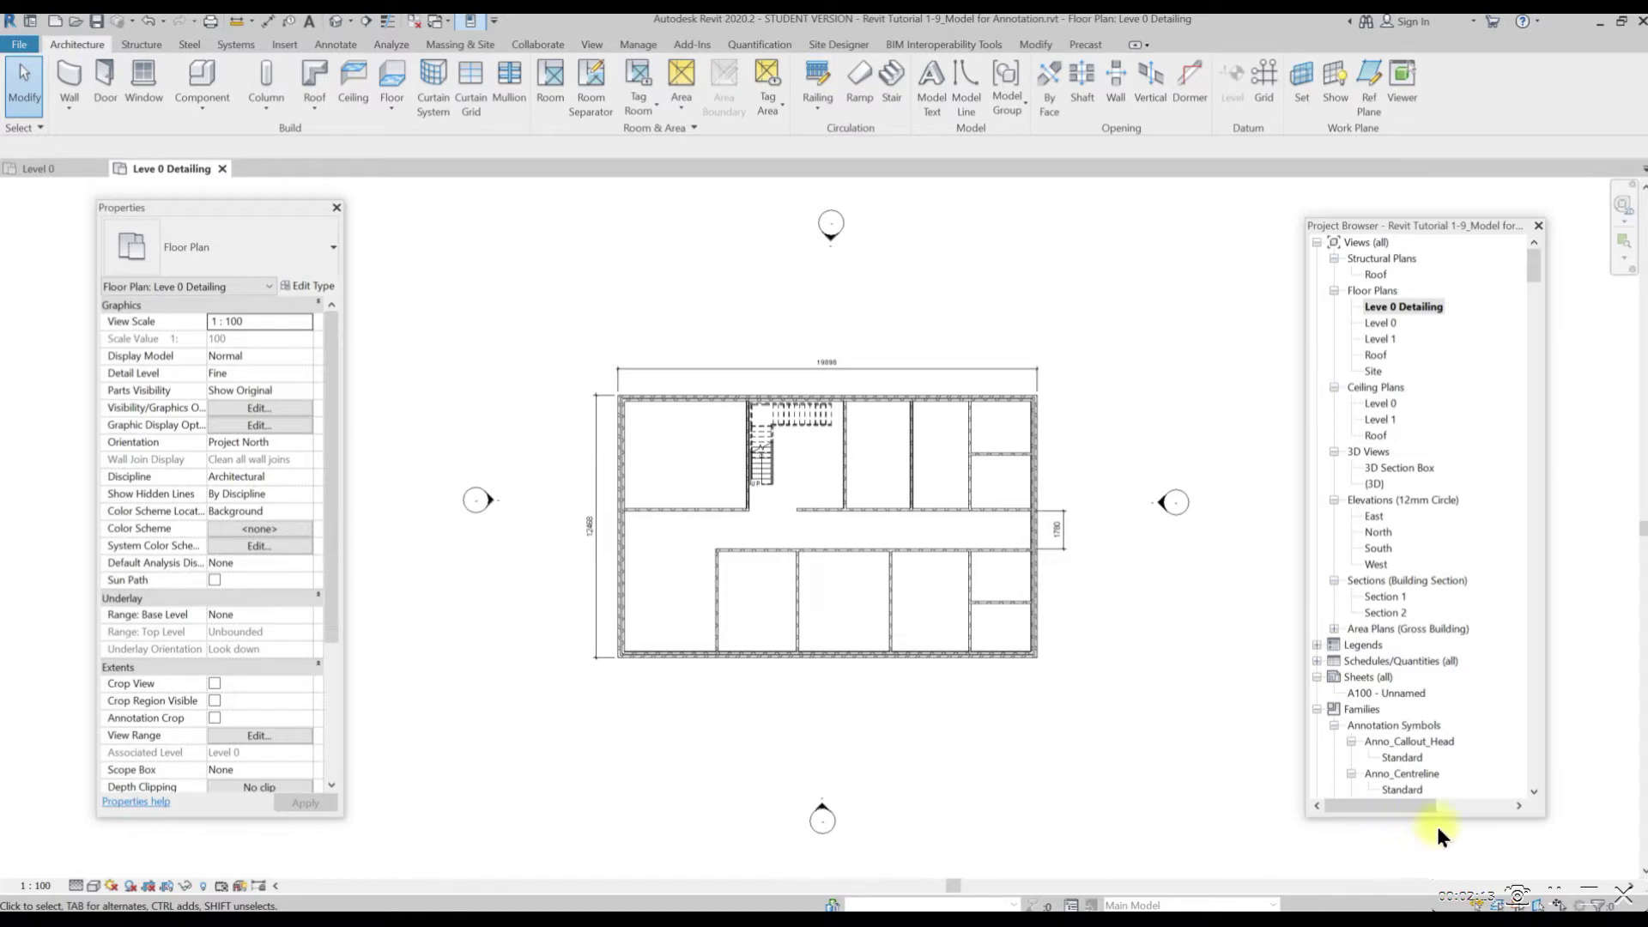
{"action": "double_click", "coordinate": [1380, 323]}
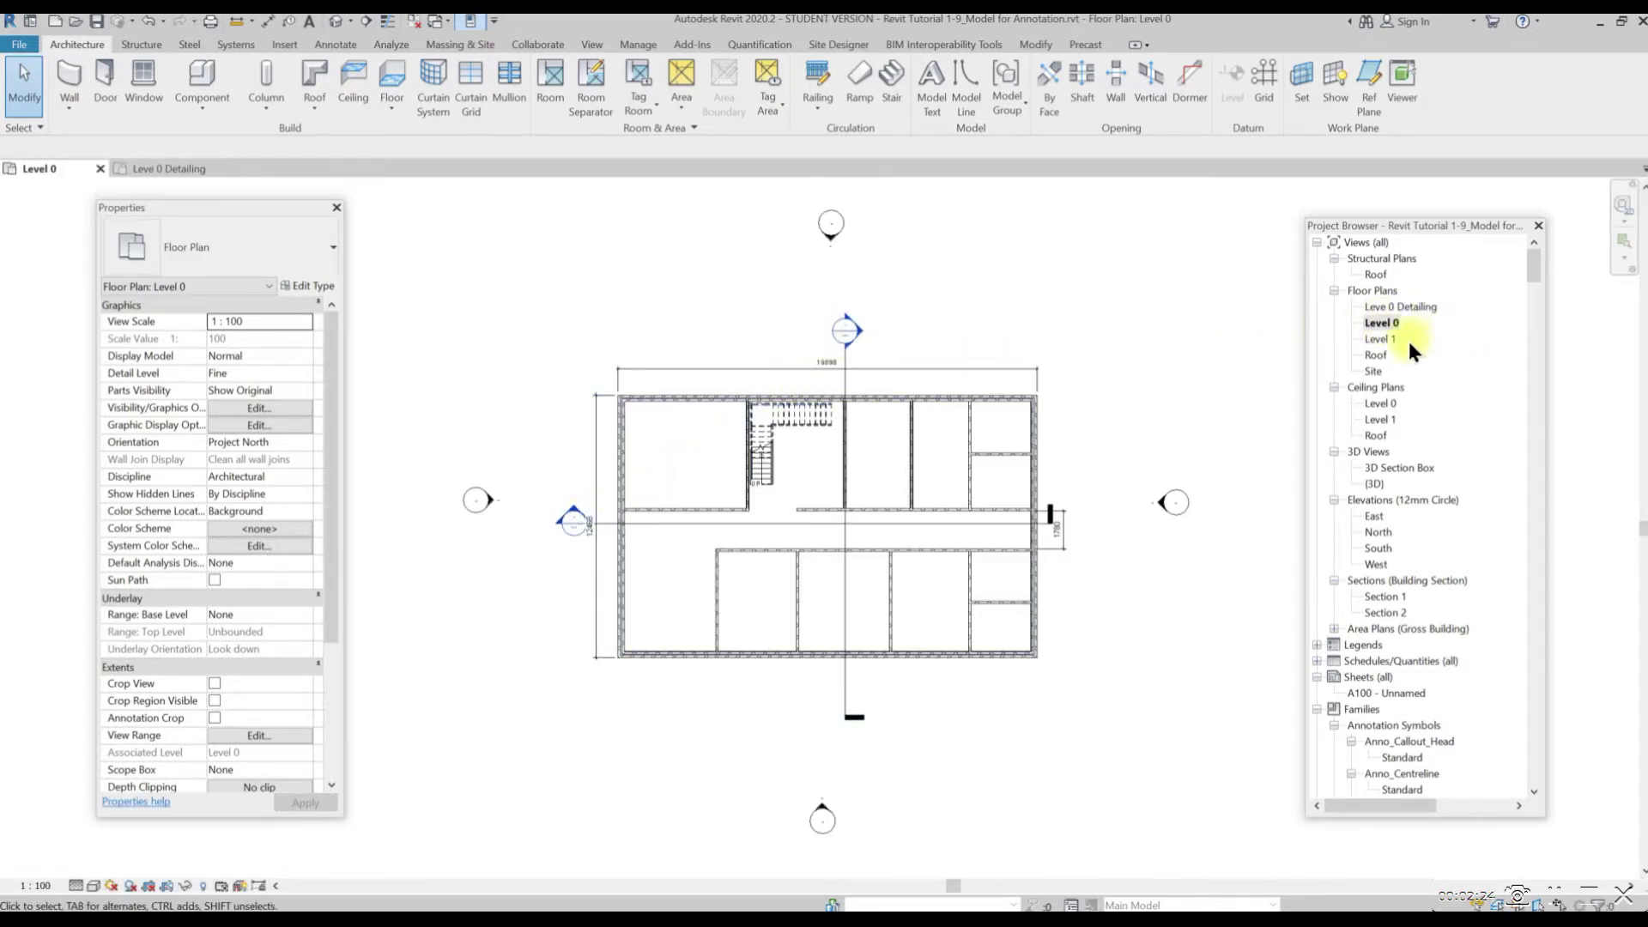
{"action": "double_click", "coordinate": [1409, 308]}
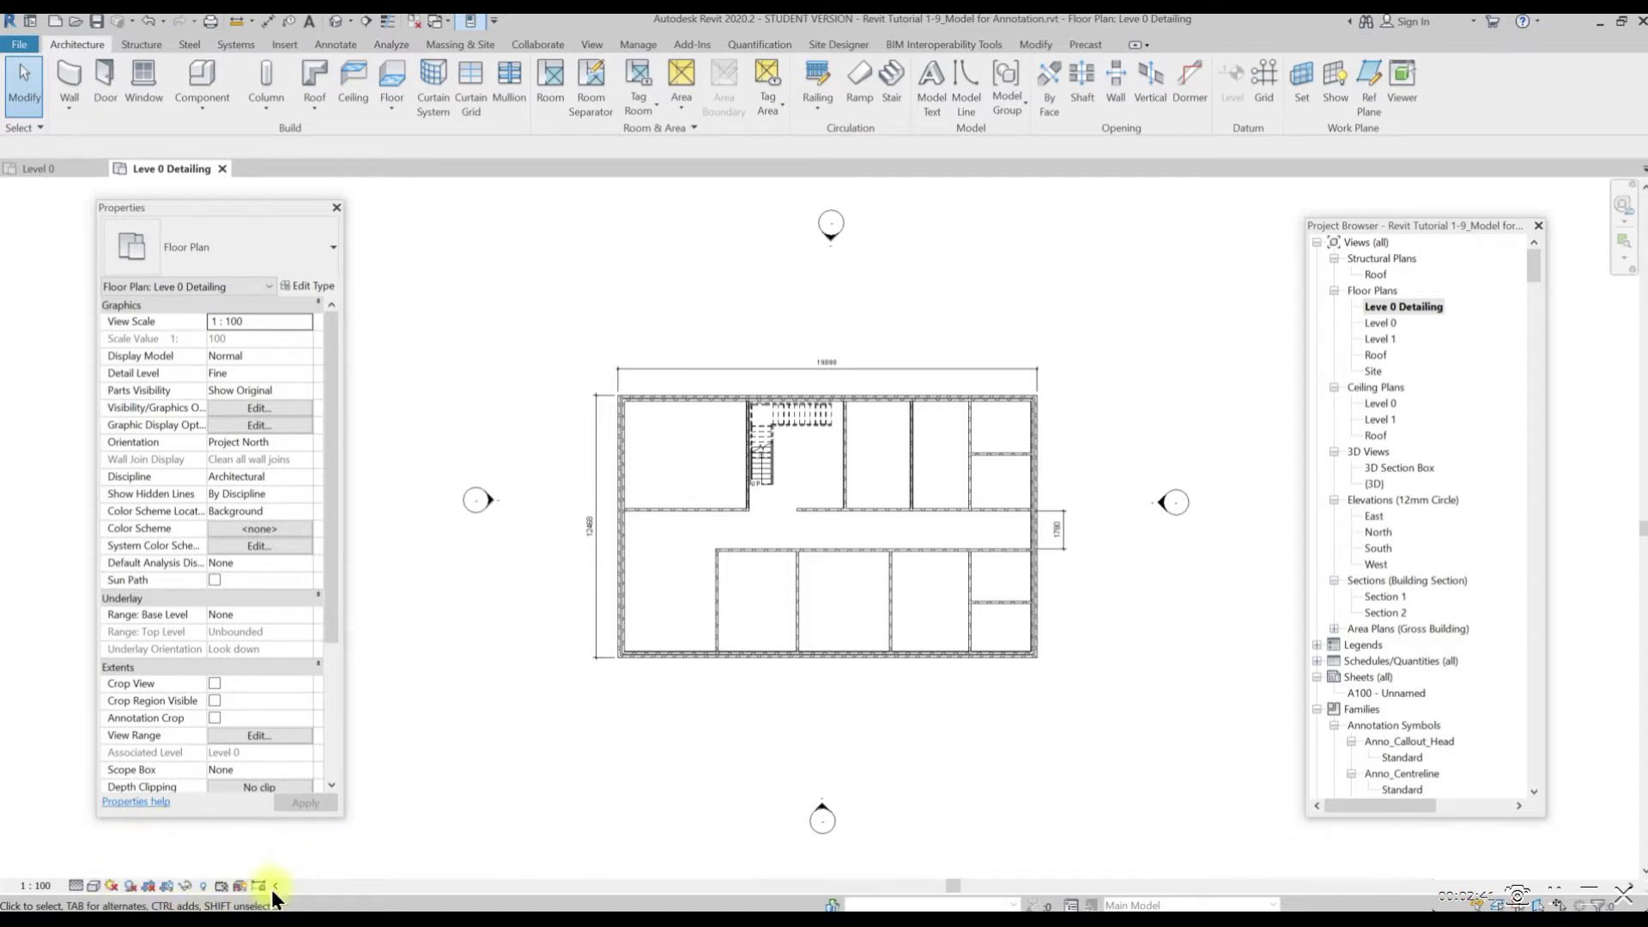
Reveal the hidden elements, unhide the section category in the detailing plan, and undo the unhiding
{"action": "left_click", "coordinate": [204, 887]}
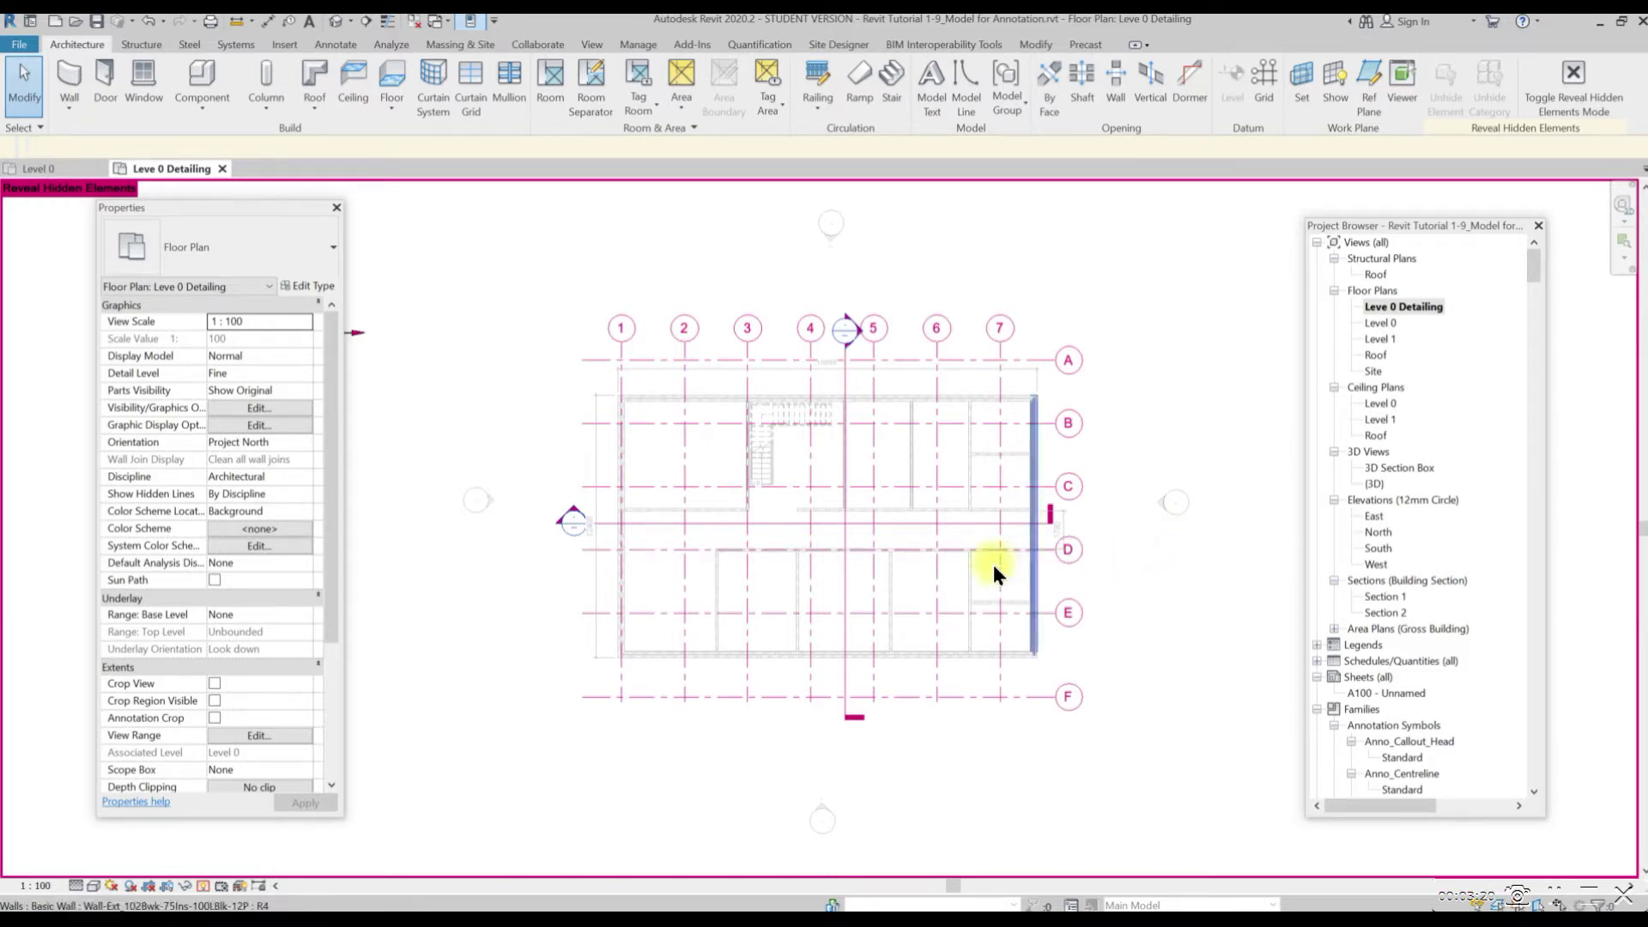
{"action": "right_click", "coordinate": [893, 531]}
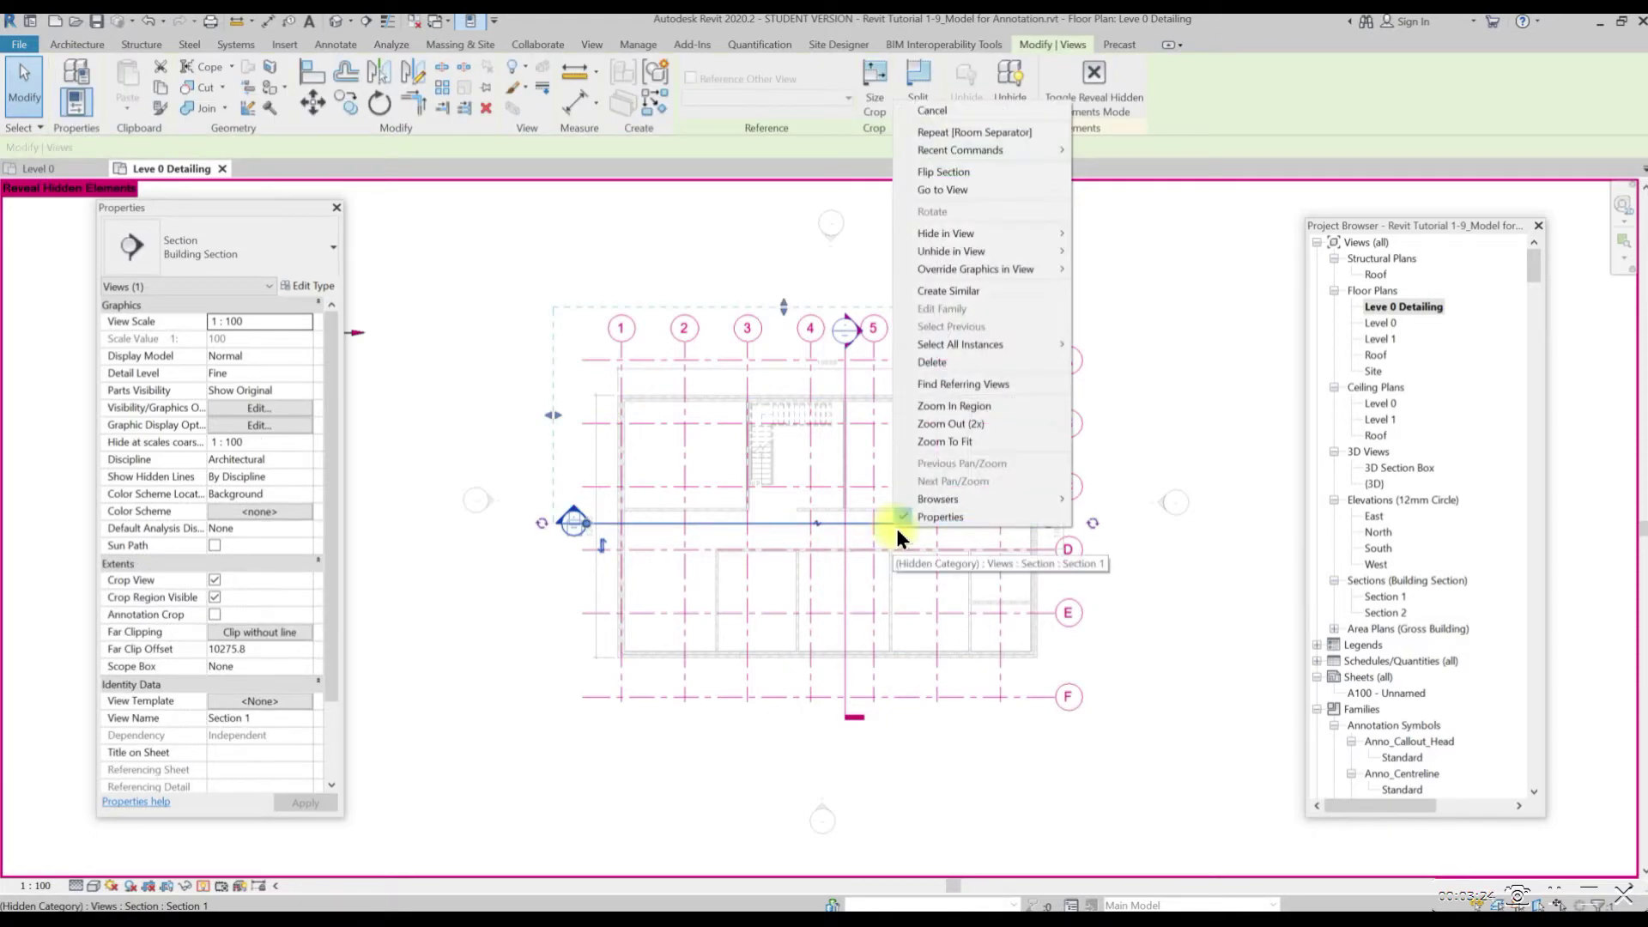
{"action": "mouse_move", "coordinate": [947, 250]}
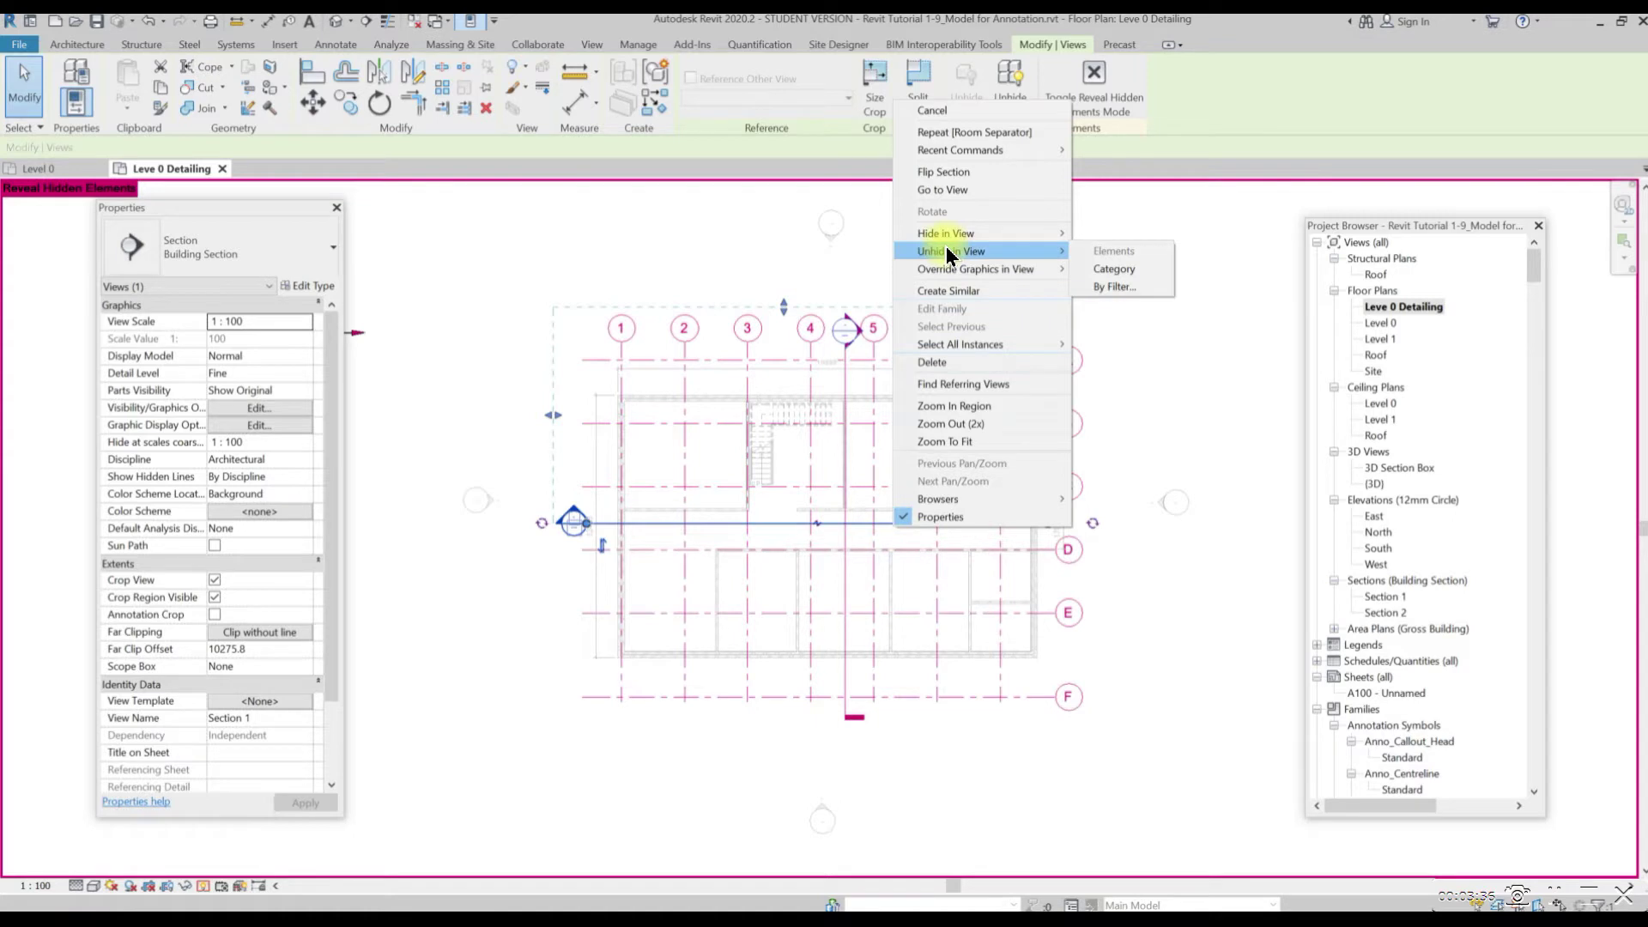
{"action": "left_click", "coordinate": [1117, 268]}
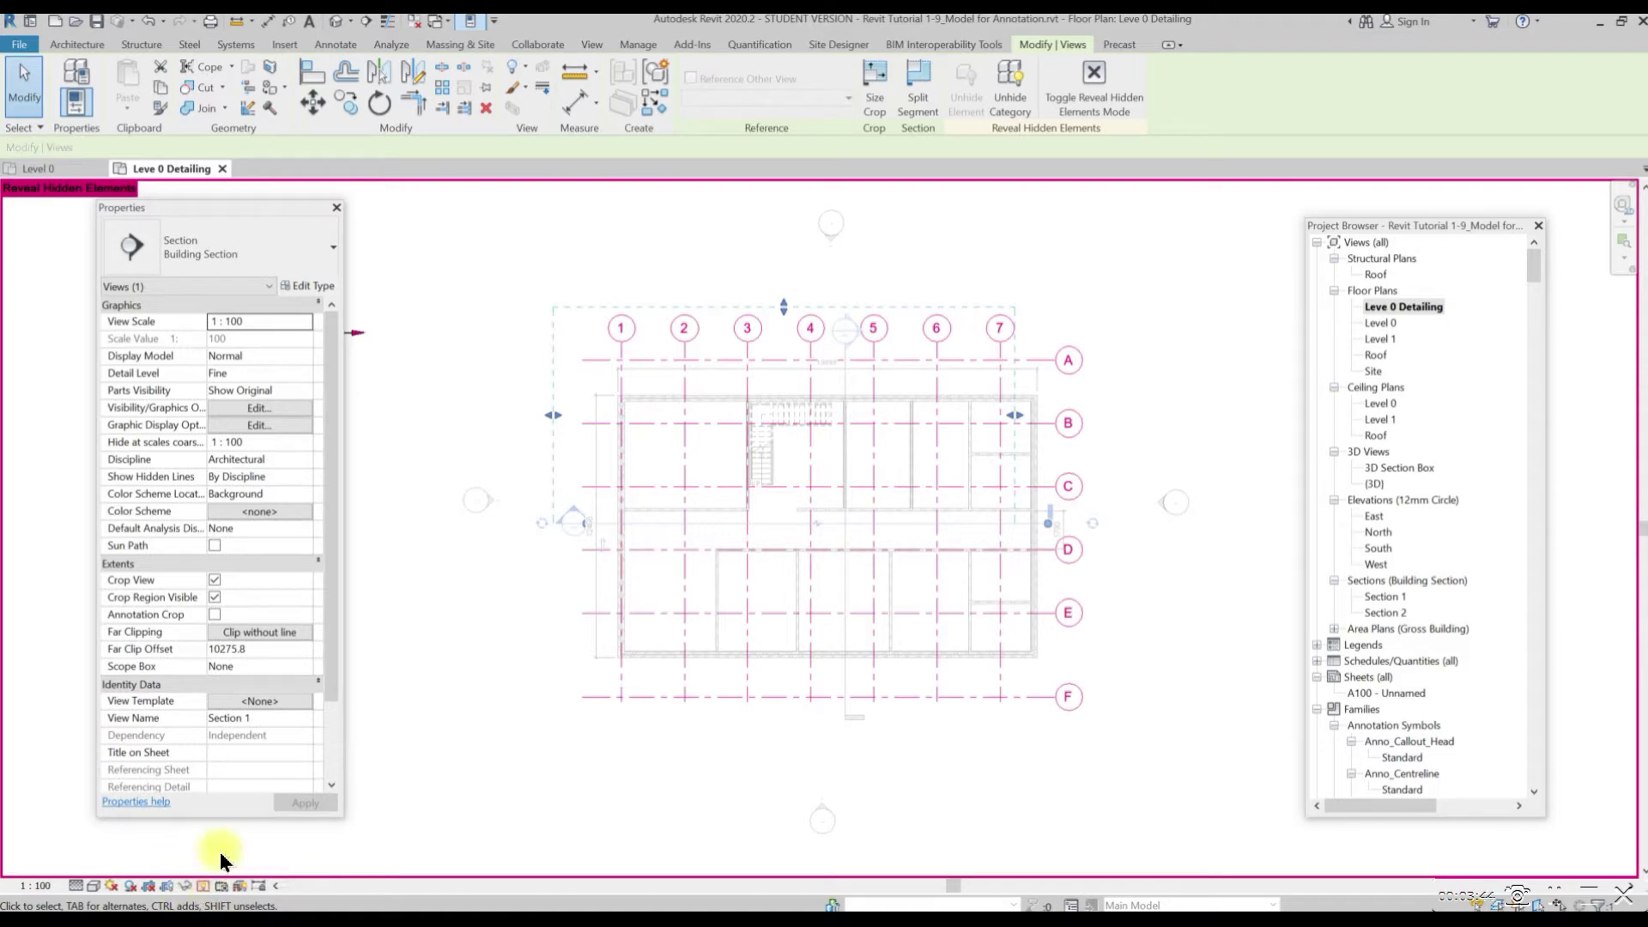
{"action": "left_click", "coordinate": [200, 887]}
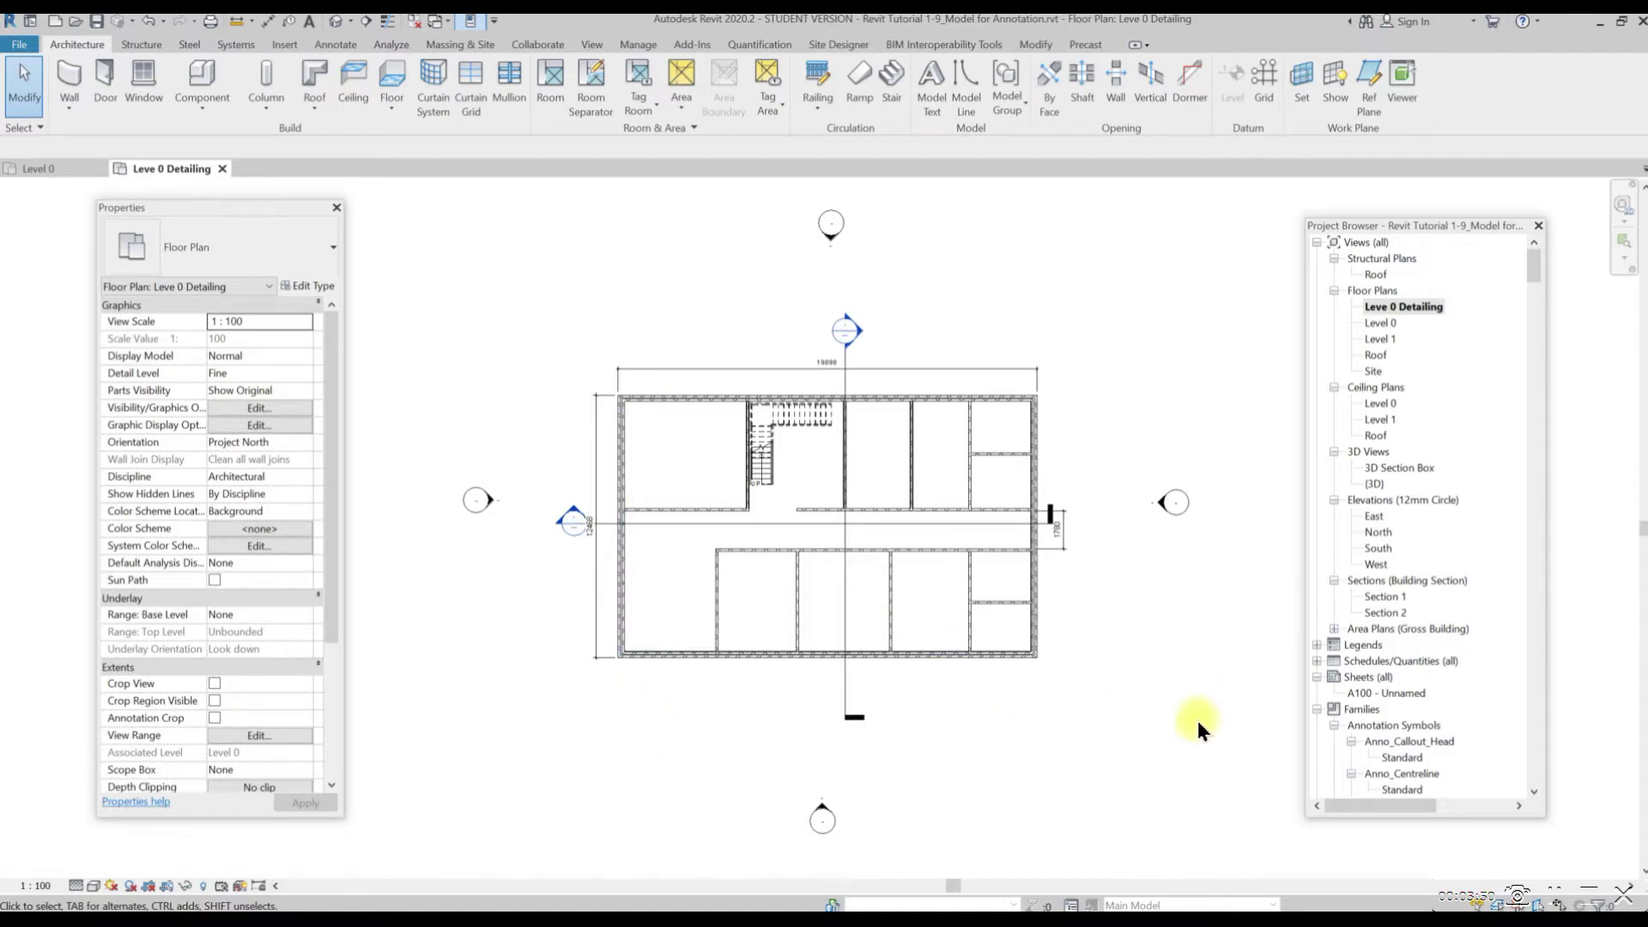
{"action": "left_click", "coordinate": [147, 21]}
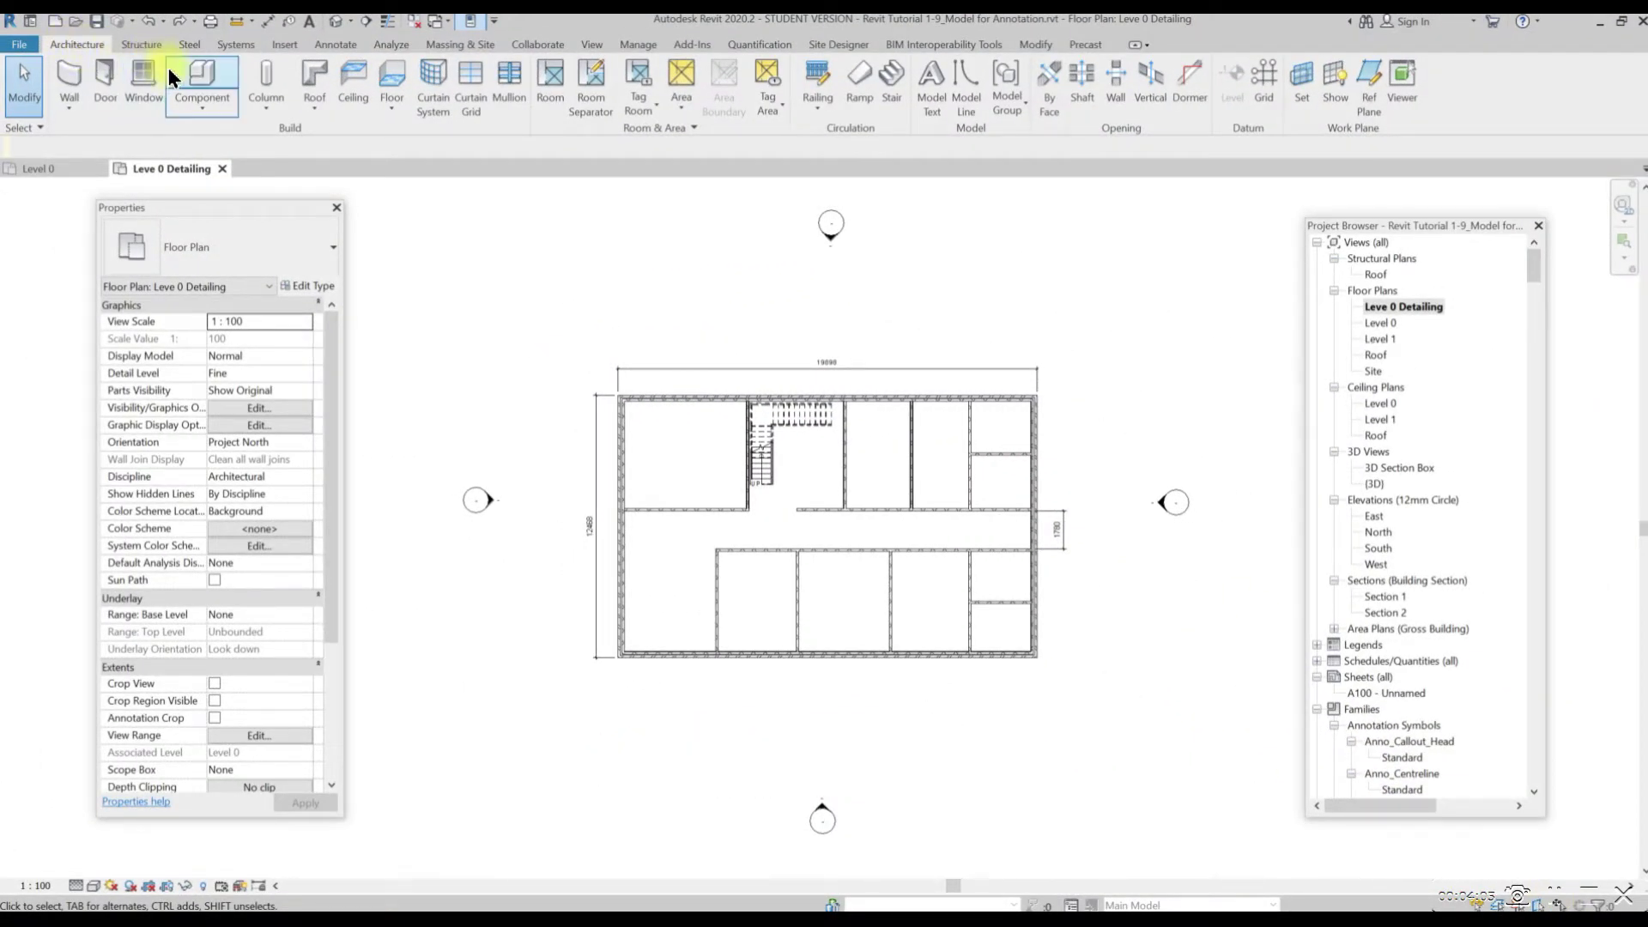
Place a tagged Doors_ExtDbl_Flush 1810x2110mm door in the west exterior wall, about 500 mm south of the upper corridor wall
{"action": "left_click", "coordinate": [107, 99]}
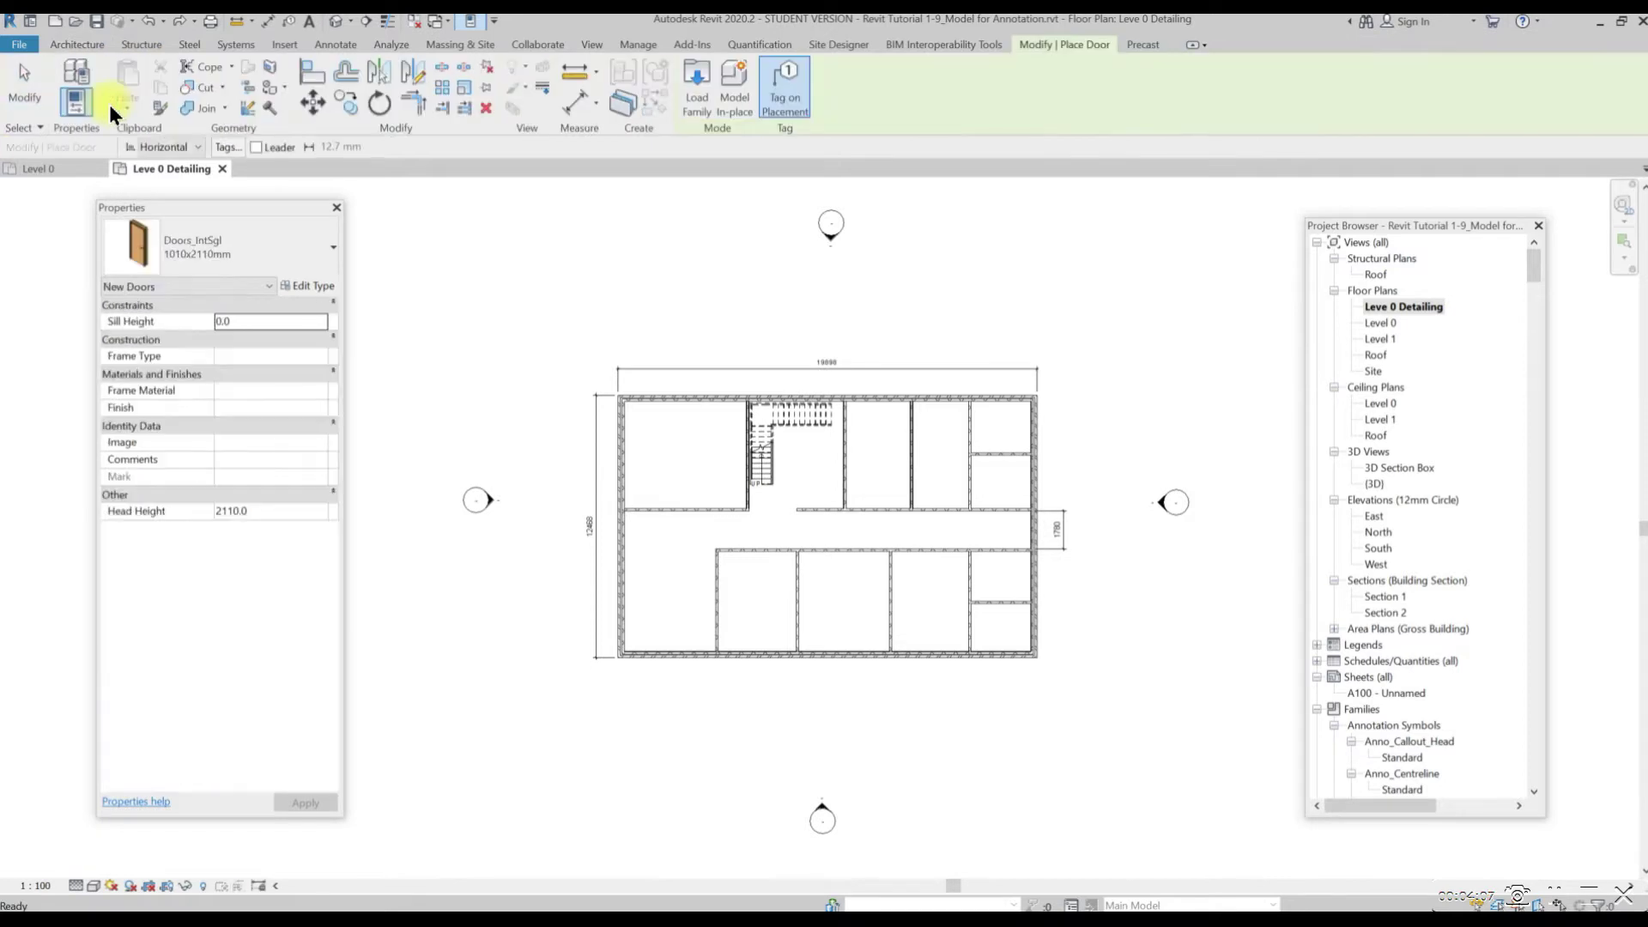
{"action": "left_click", "coordinate": [283, 234]}
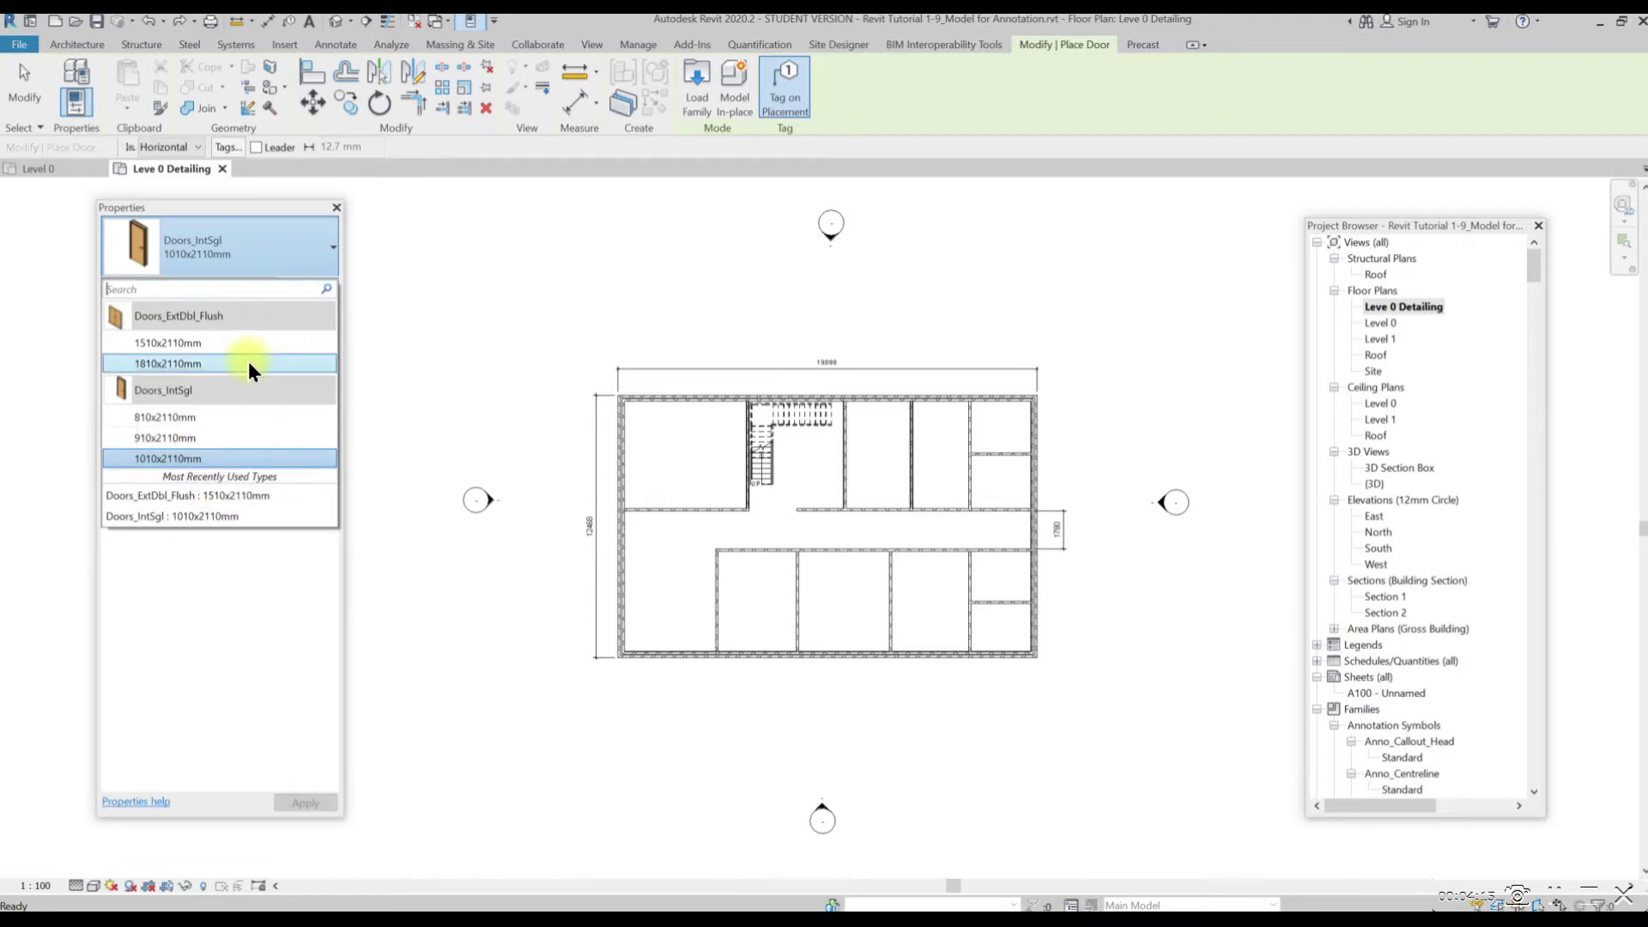
{"action": "left_click", "coordinate": [249, 362]}
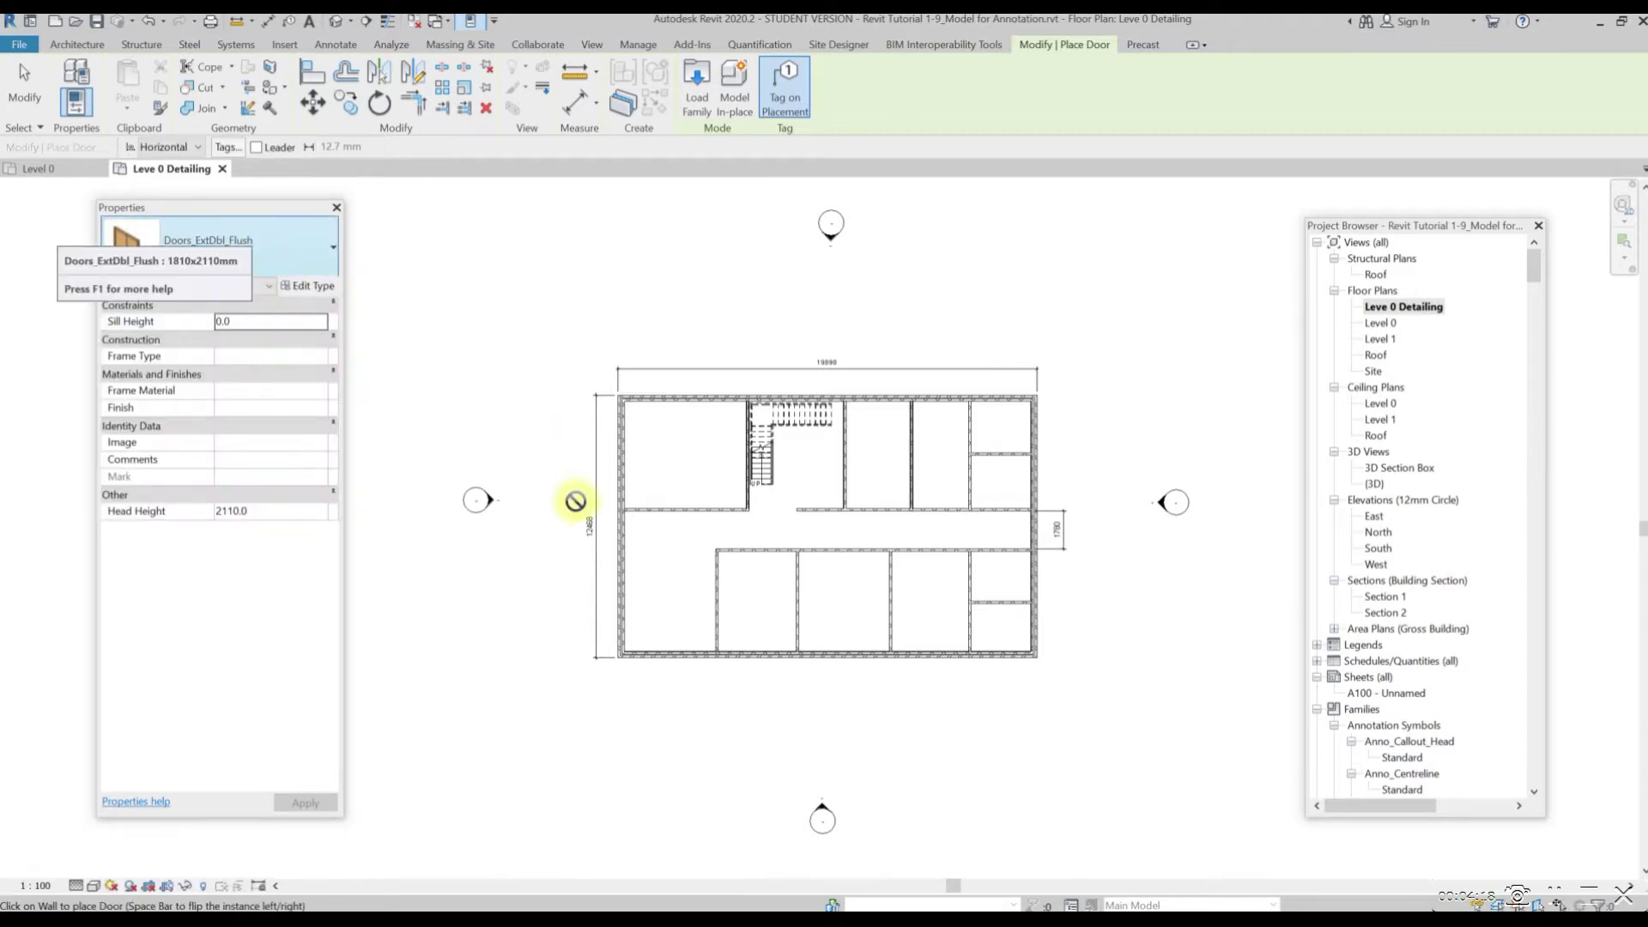
{"action": "scroll", "coordinate": [543, 515], "scroll_direction": "up", "scroll_amount": 2}
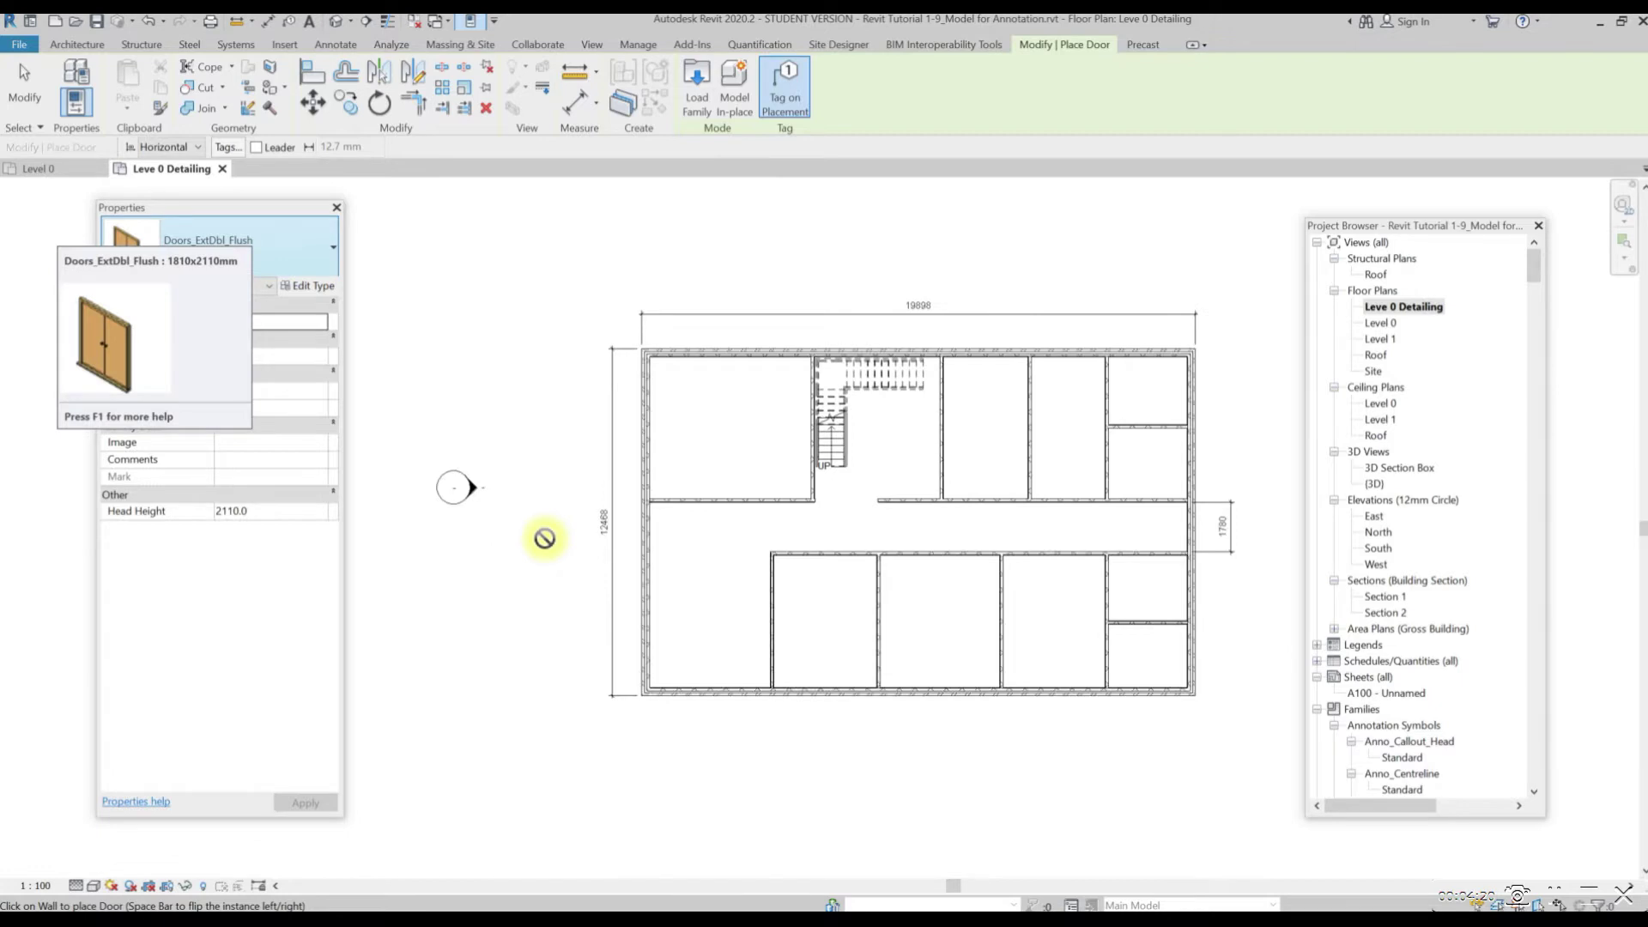
{"action": "scroll", "coordinate": [544, 533], "scroll_direction": "up", "scroll_amount": 1}
{"action": "middle_click_drag", "start_coordinate": [680, 541], "coordinate": [743, 590]}
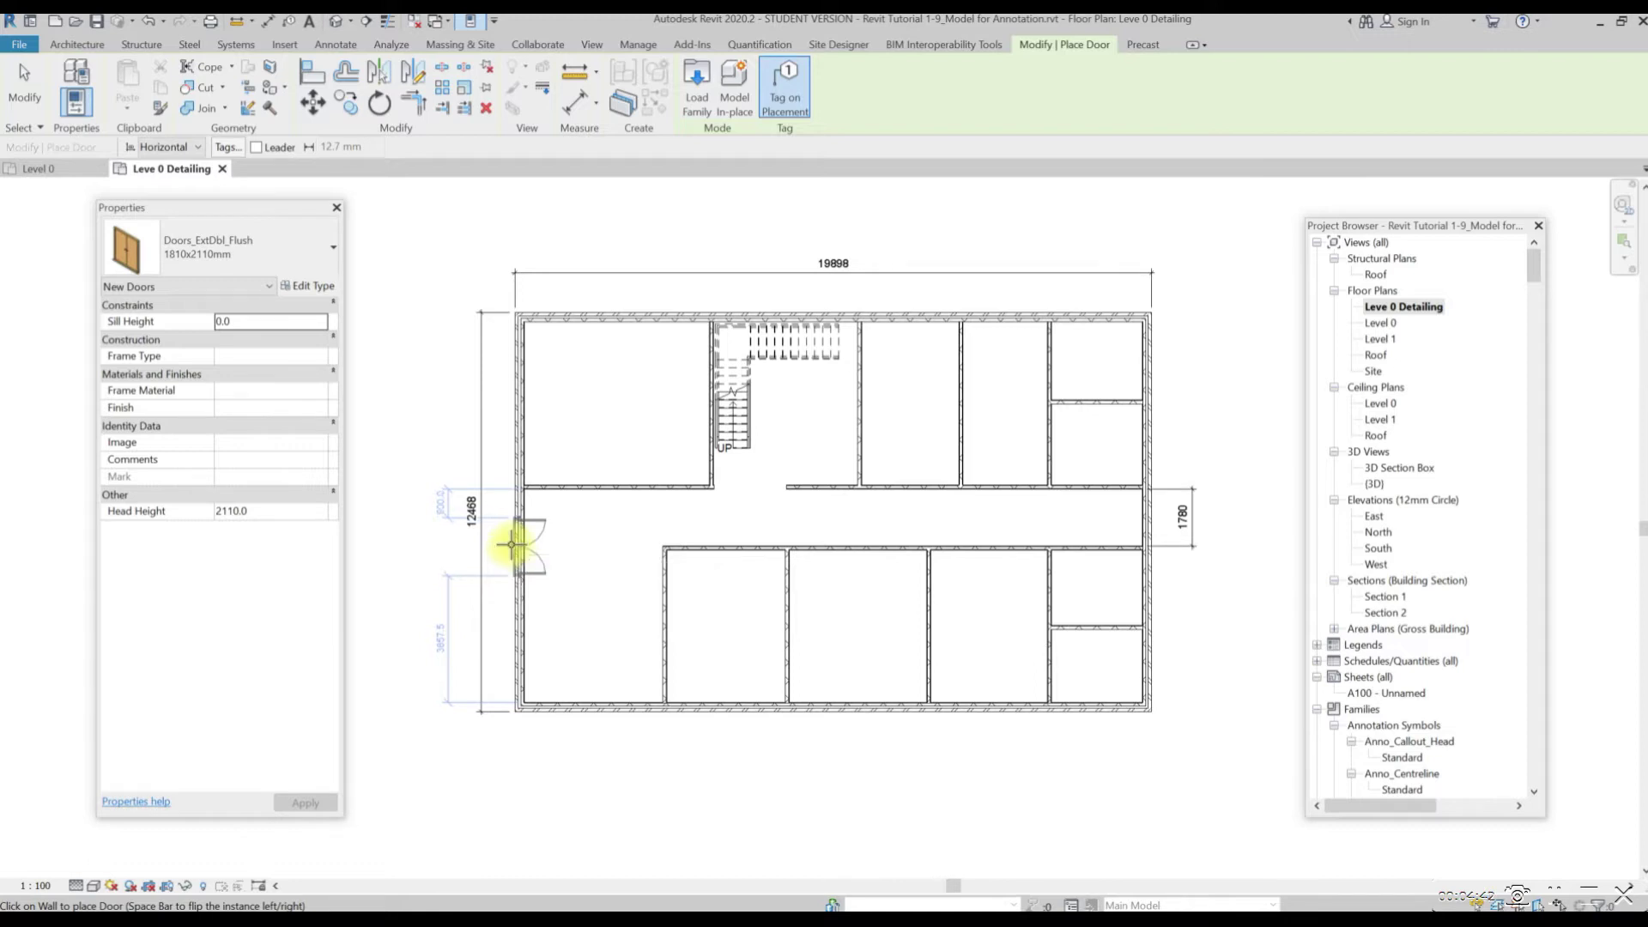
{"action": "scroll", "coordinate": [515, 539], "scroll_direction": "up", "scroll_amount": 2}
{"action": "scroll", "coordinate": [520, 534], "scroll_direction": "up", "scroll_amount": 1}
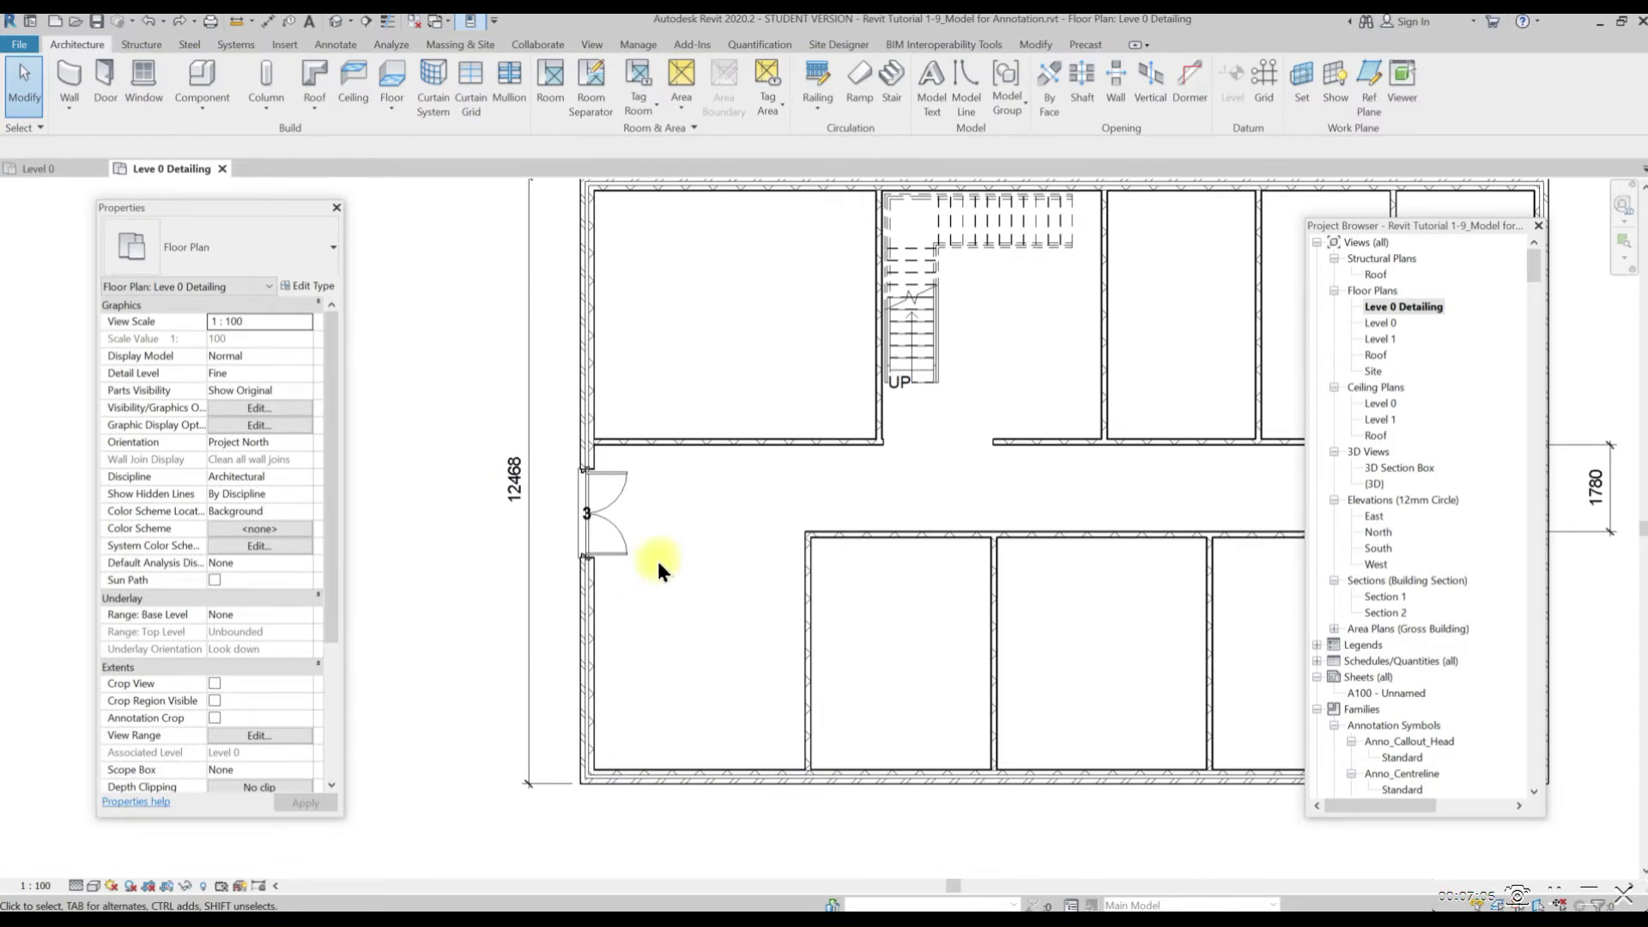
Set the exterior double door's mark to 1 through its tag
{"action": "left_click", "coordinate": [589, 513]}
{"action": "double_click", "coordinate": [589, 513]}
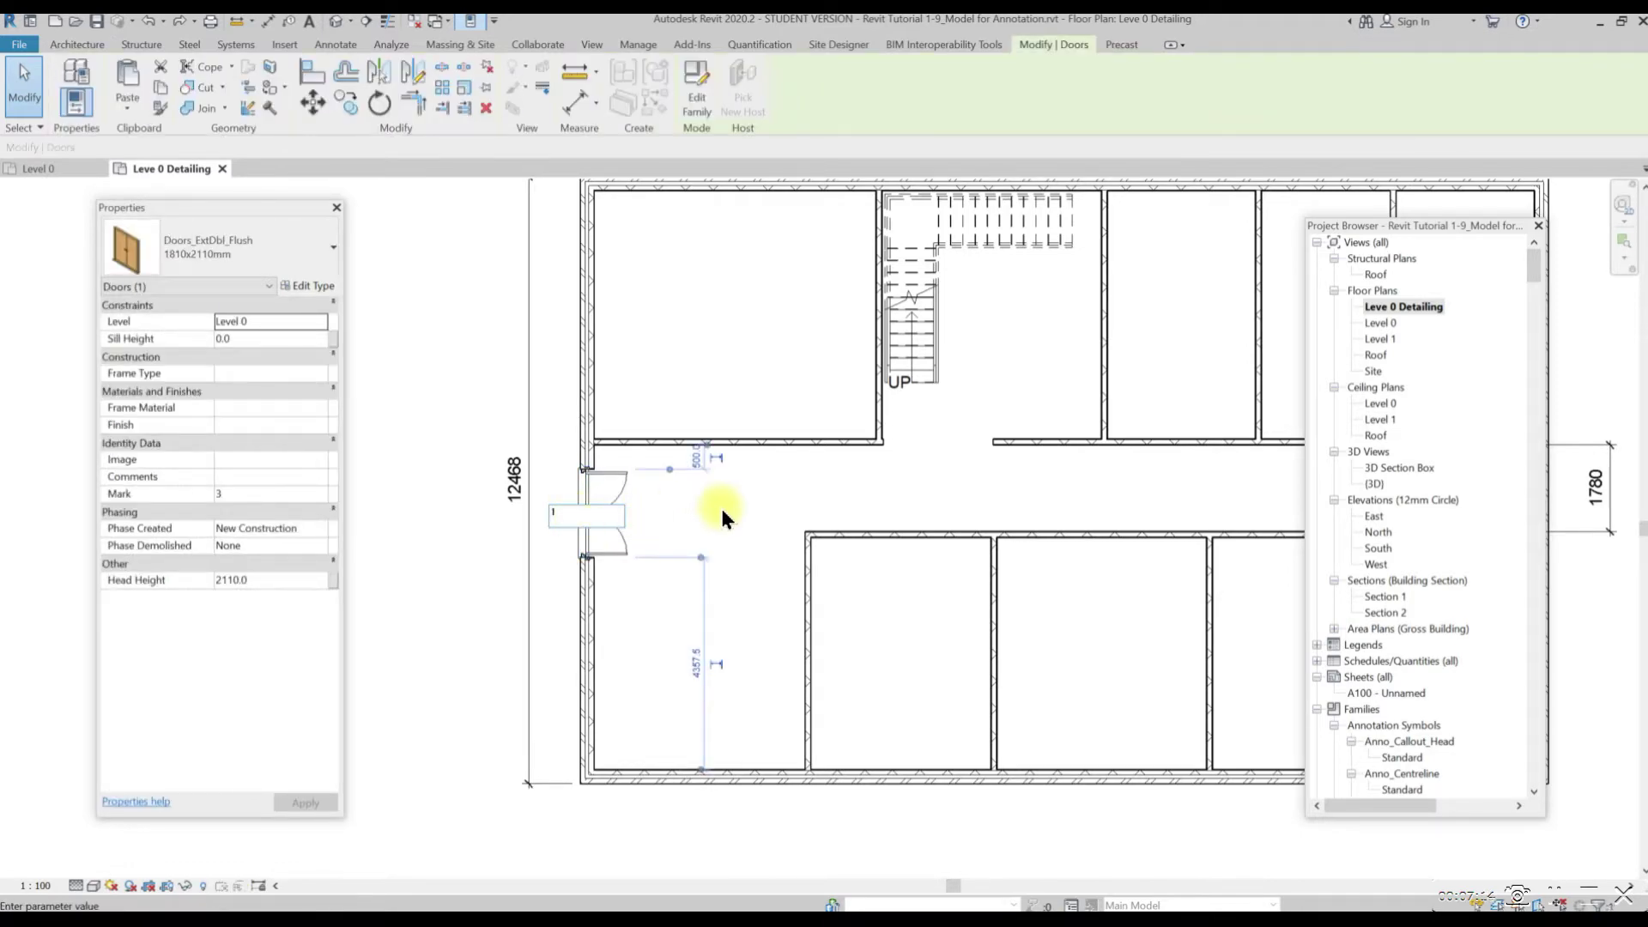
{"action": "type", "text": "1"}
{"action": "key", "text": "Return"}
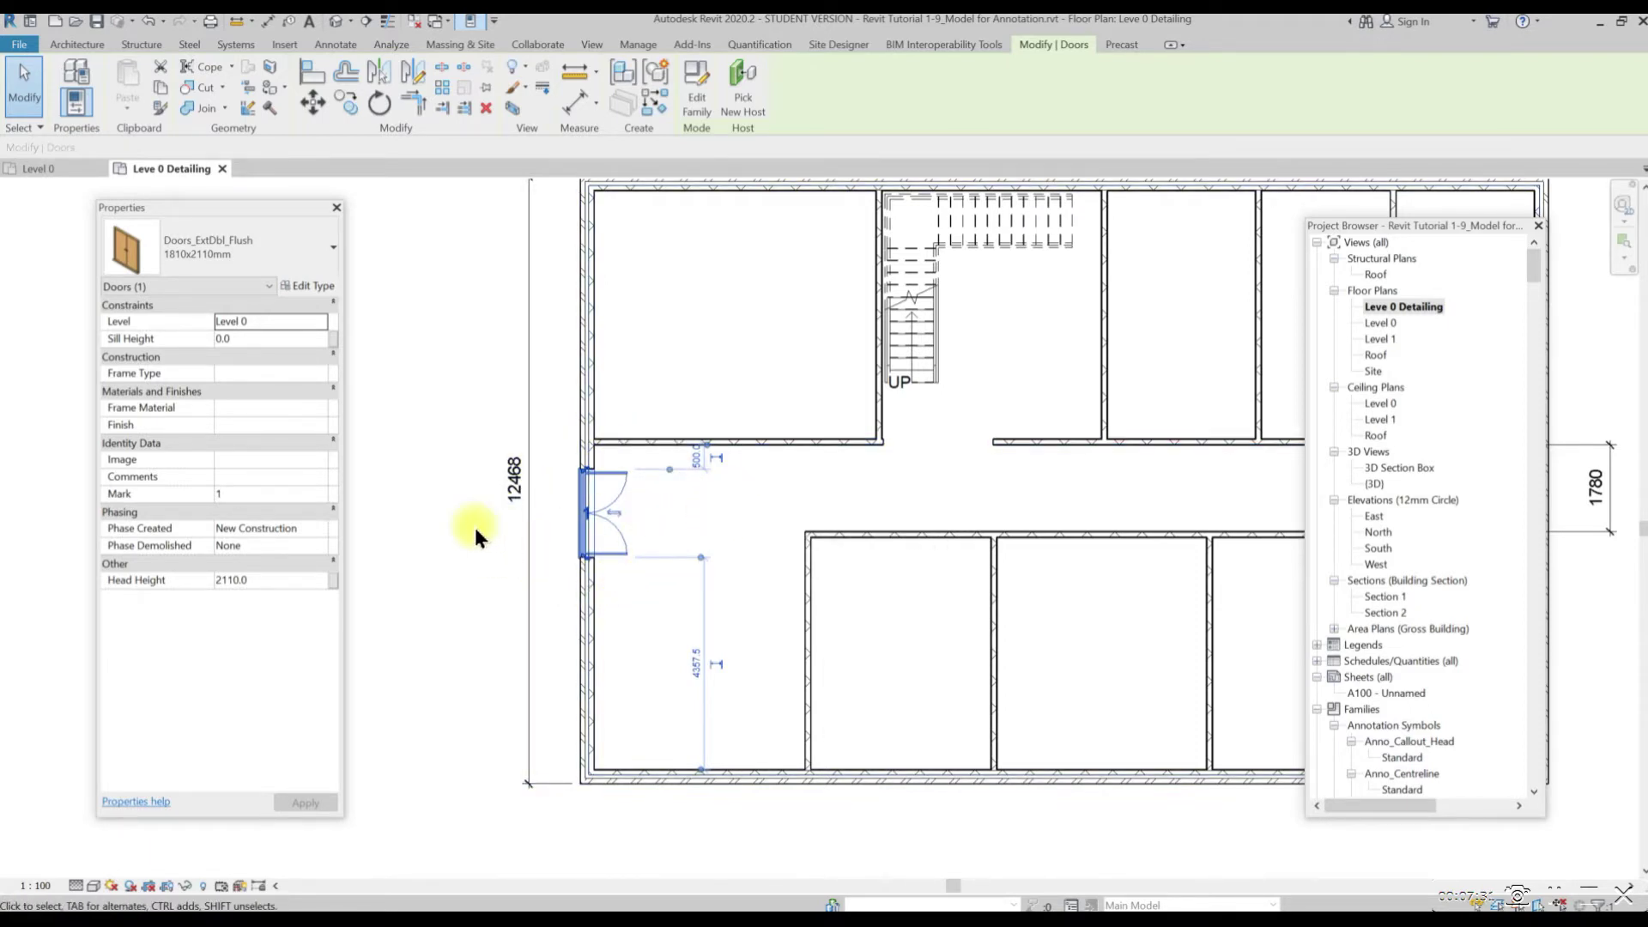
{"action": "middle_click_drag", "start_coordinate": [476, 527], "coordinate": [369, 577]}
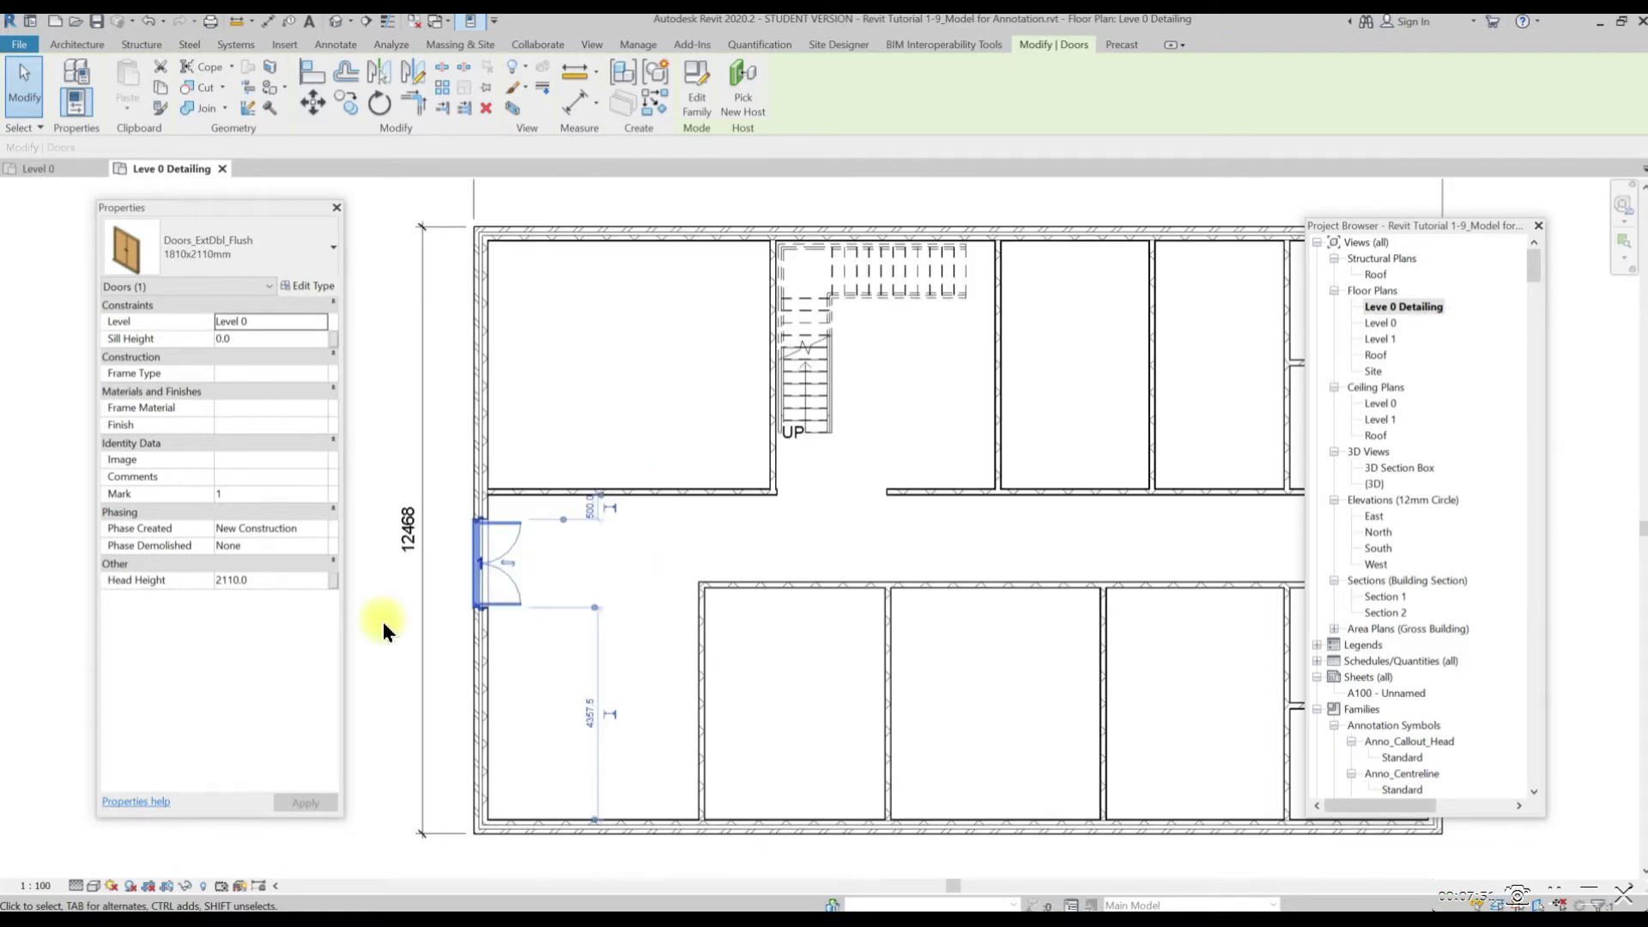
{"action": "left_click", "coordinate": [382, 621]}
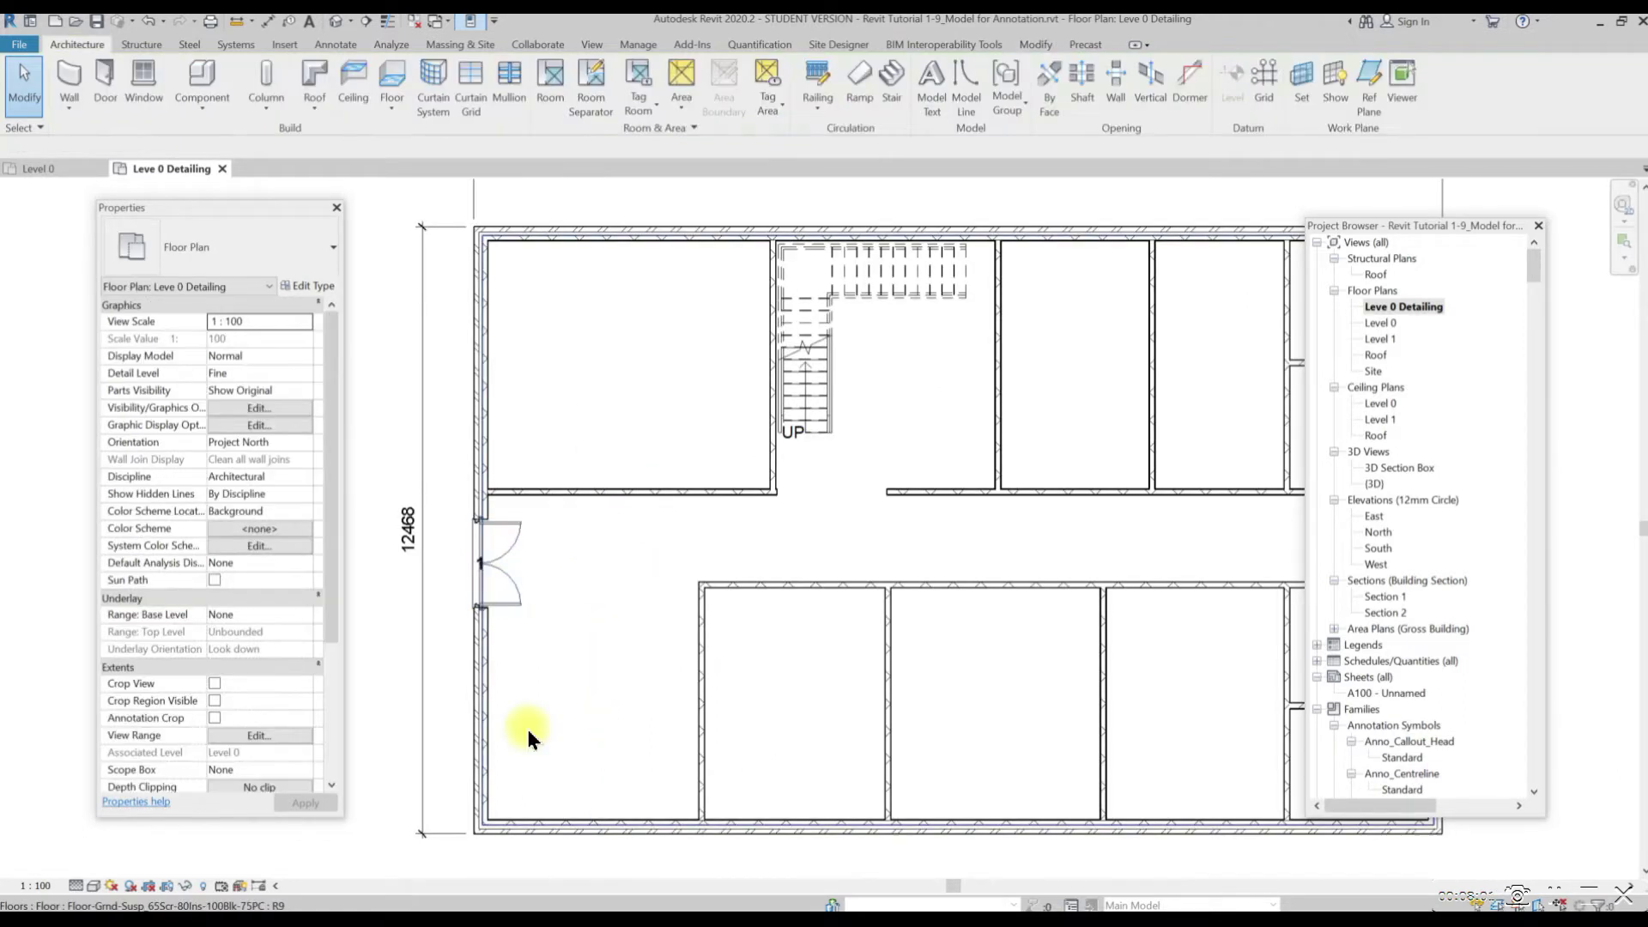
Place a tagged Doors_IntSgl 910x2110mm door centred in the northwest room's corridor wall and toggle its hinge side
{"action": "key", "text": "d"}
{"action": "key", "text": "r"}
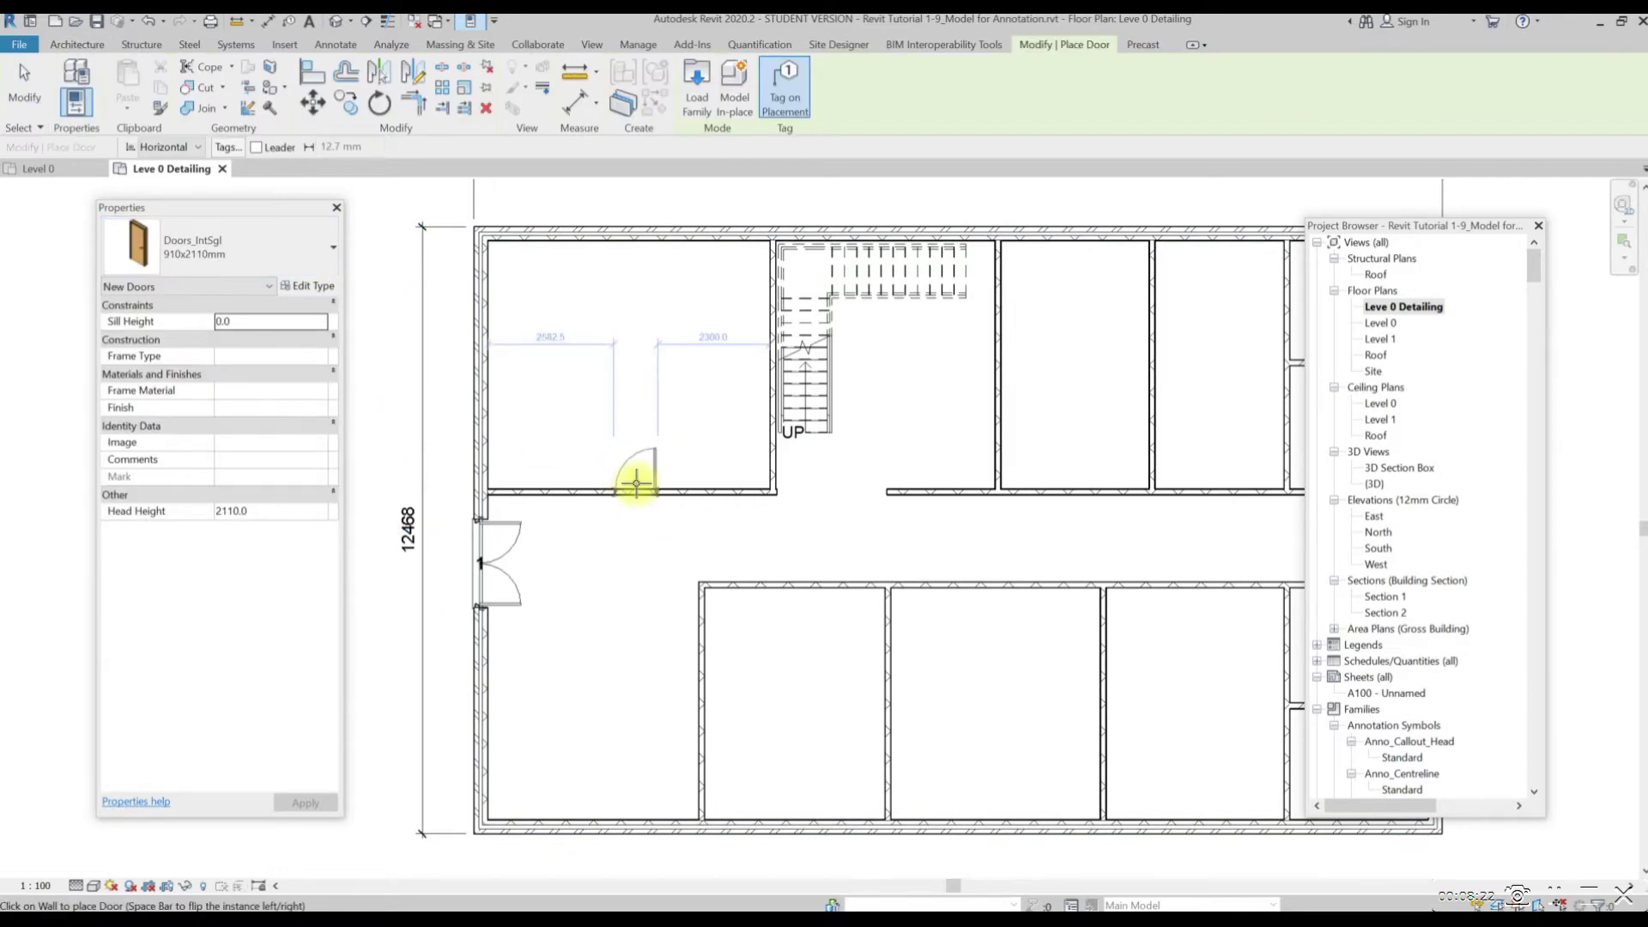
{"action": "left_click", "coordinate": [631, 485]}
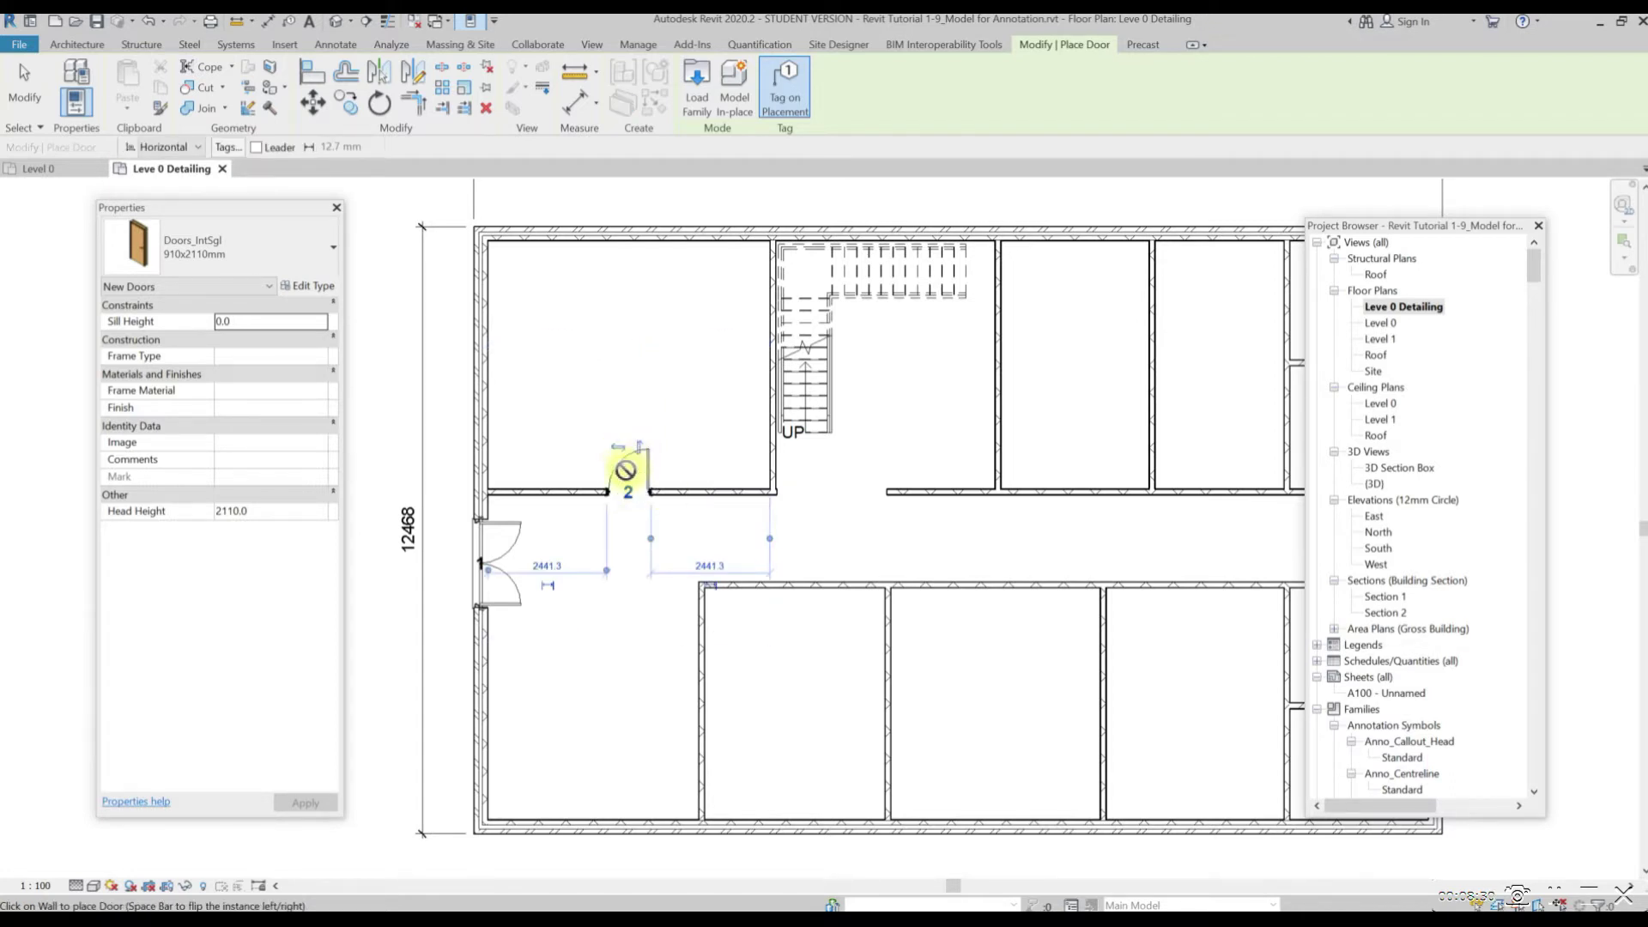
{"action": "scroll", "coordinate": [628, 455], "scroll_direction": "up", "scroll_amount": 4}
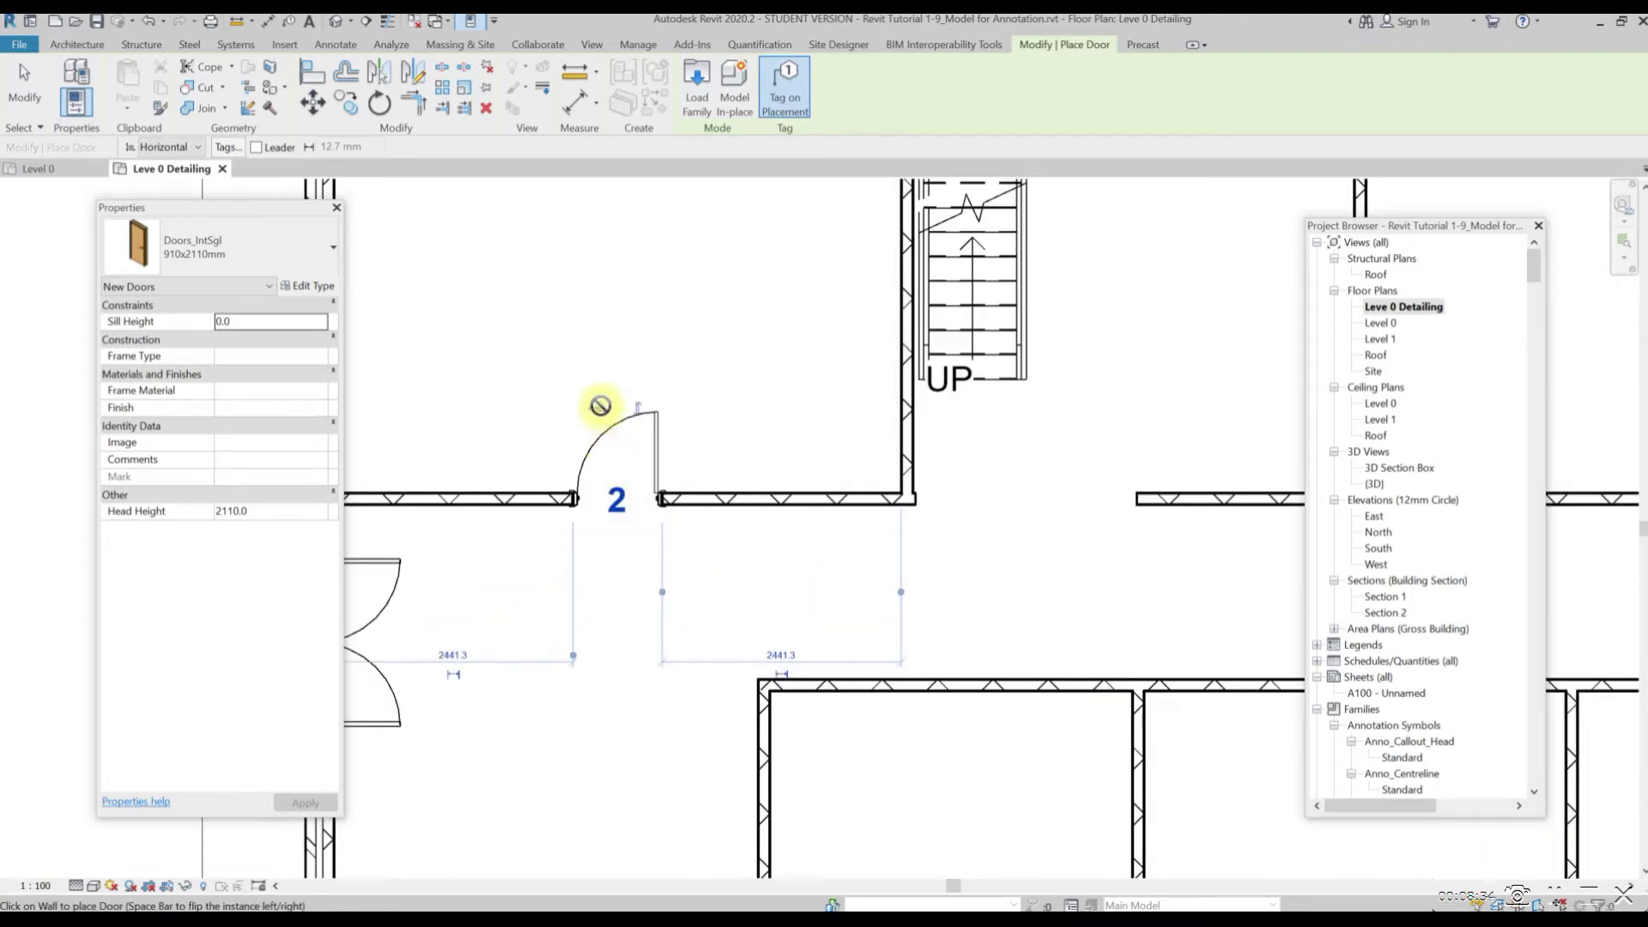
{"action": "key", "text": "space"}
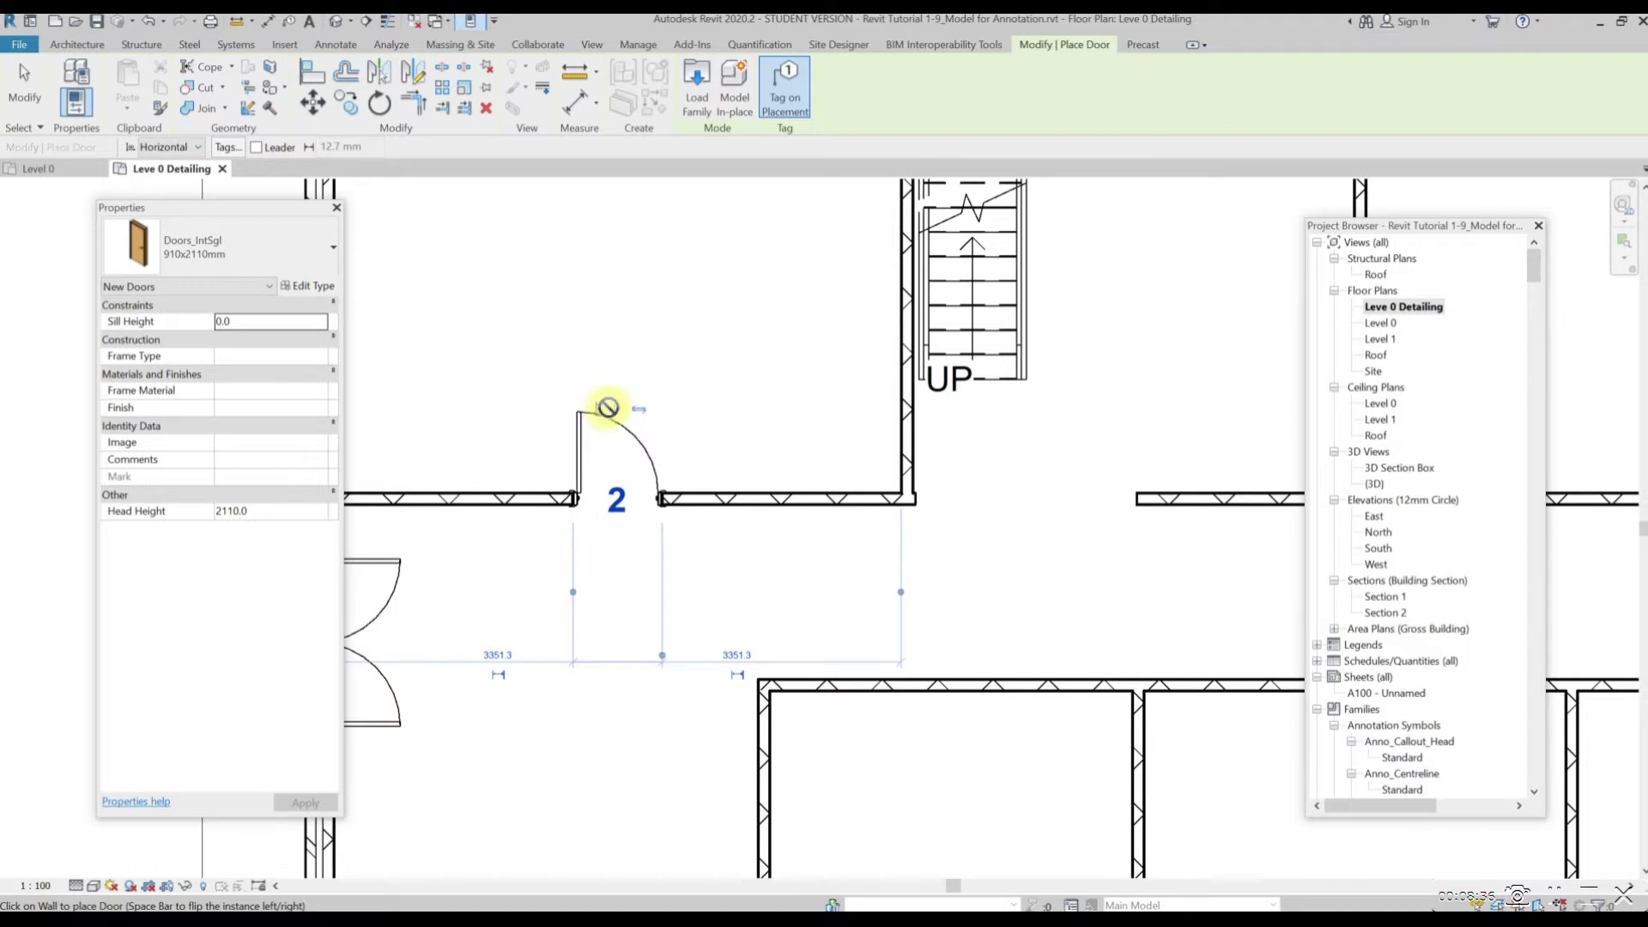
{"action": "key", "text": "space"}
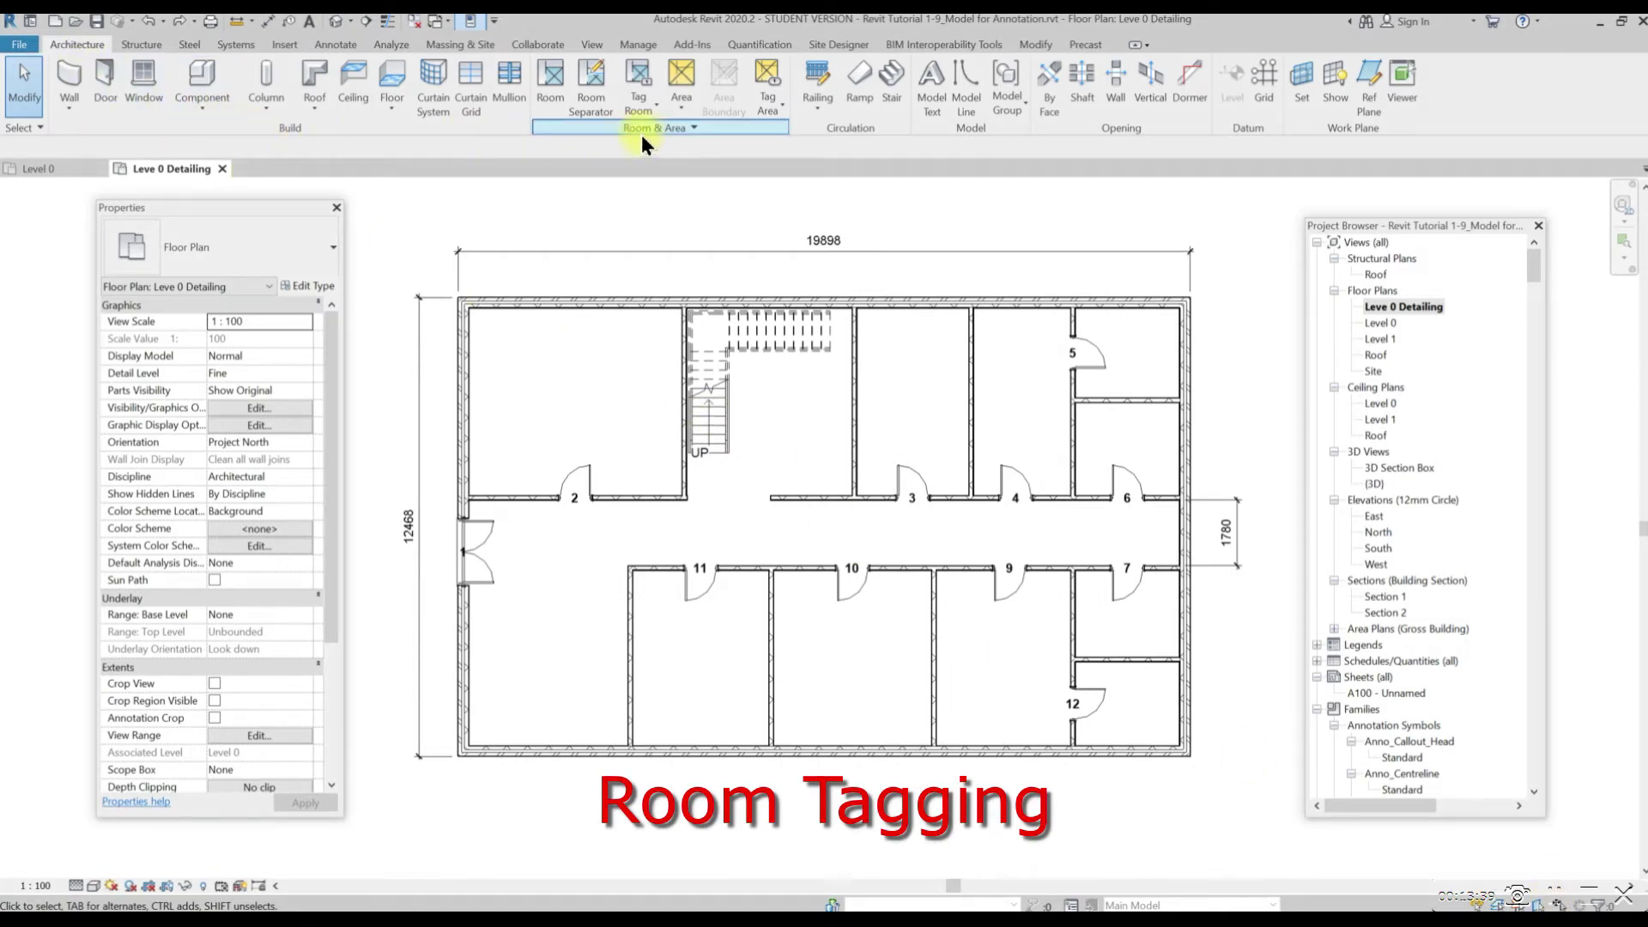
Place tagged rooms in the northwest room and in the two rooms directly east of the stair area
{"action": "left_click", "coordinate": [551, 100]}
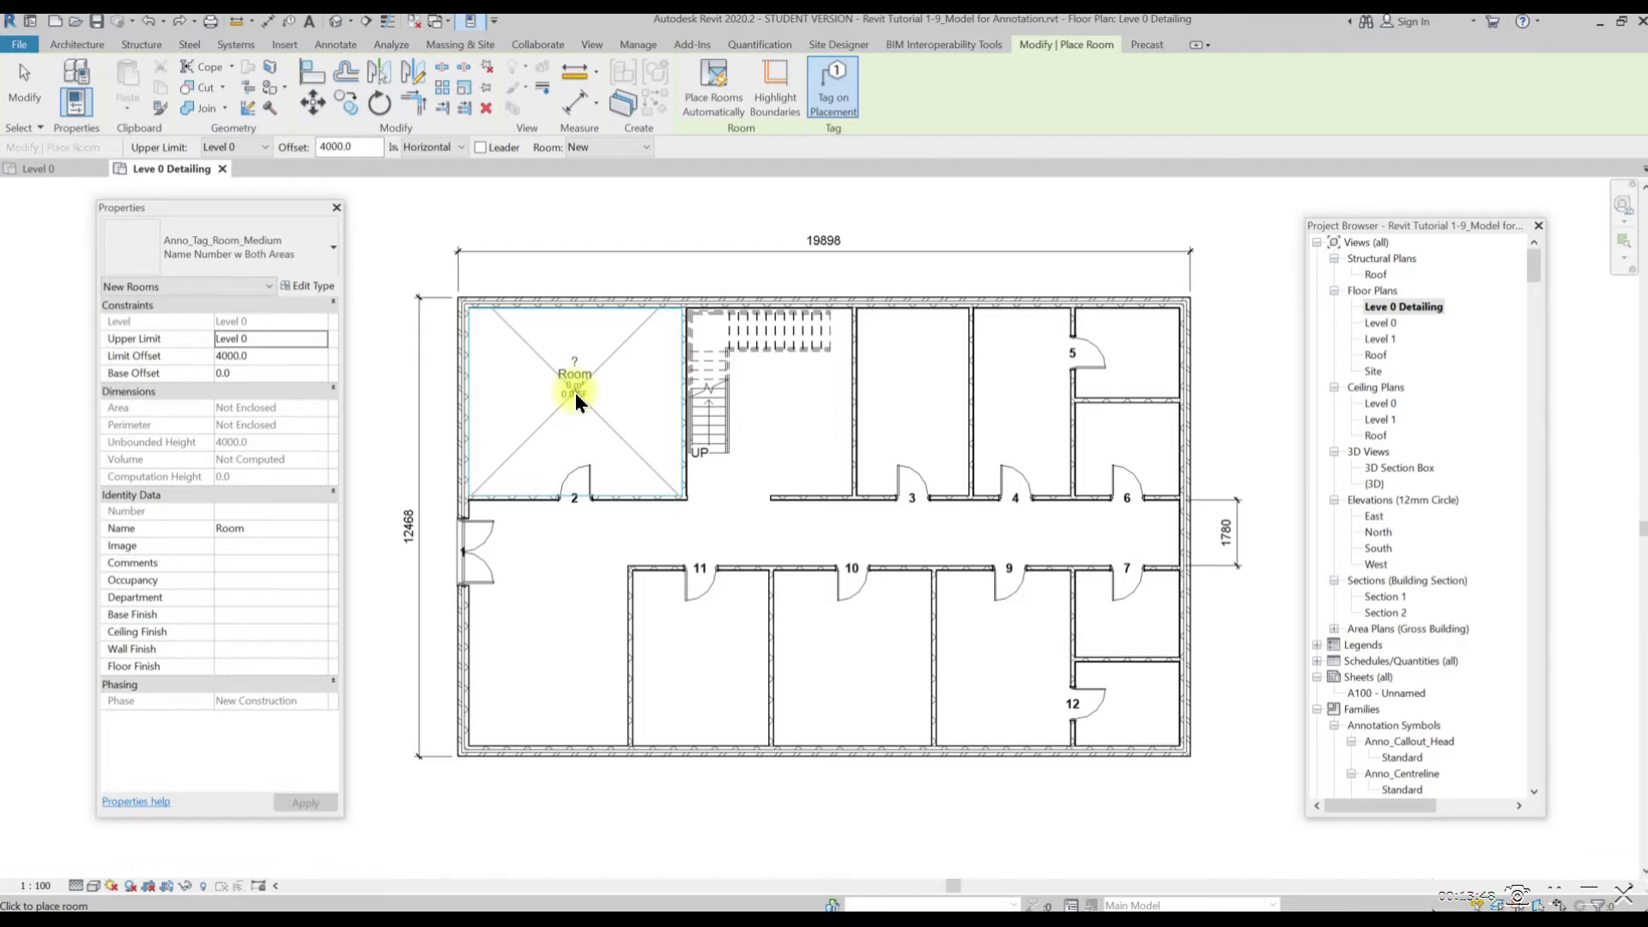
{"action": "left_click", "coordinate": [575, 400]}
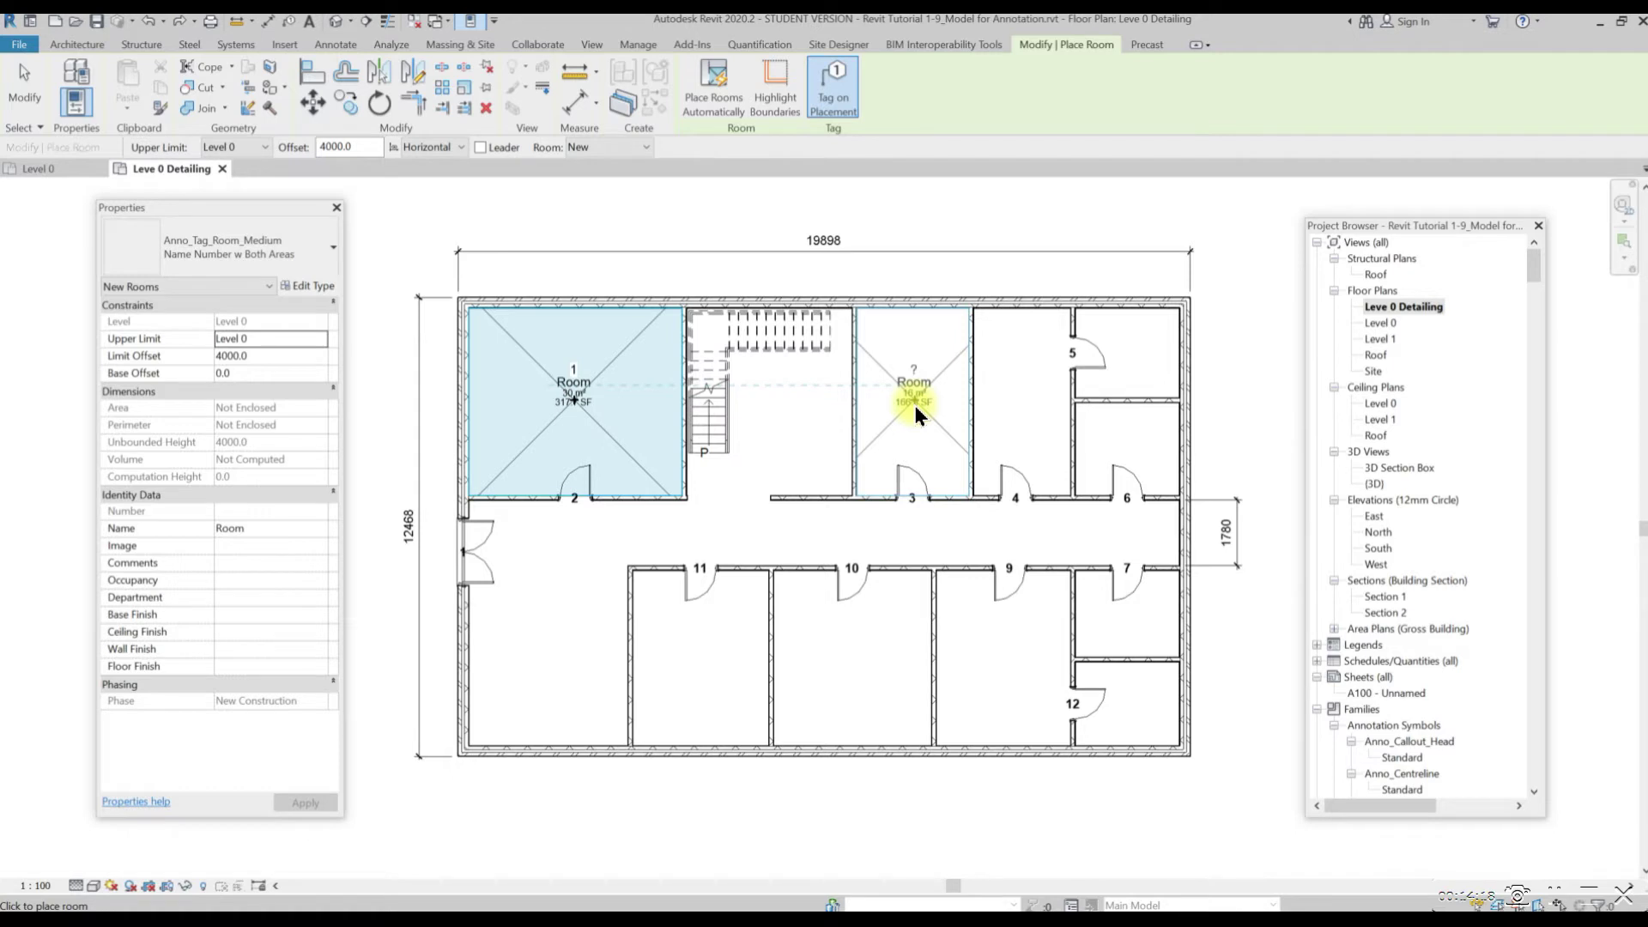
{"action": "left_click", "coordinate": [915, 406]}
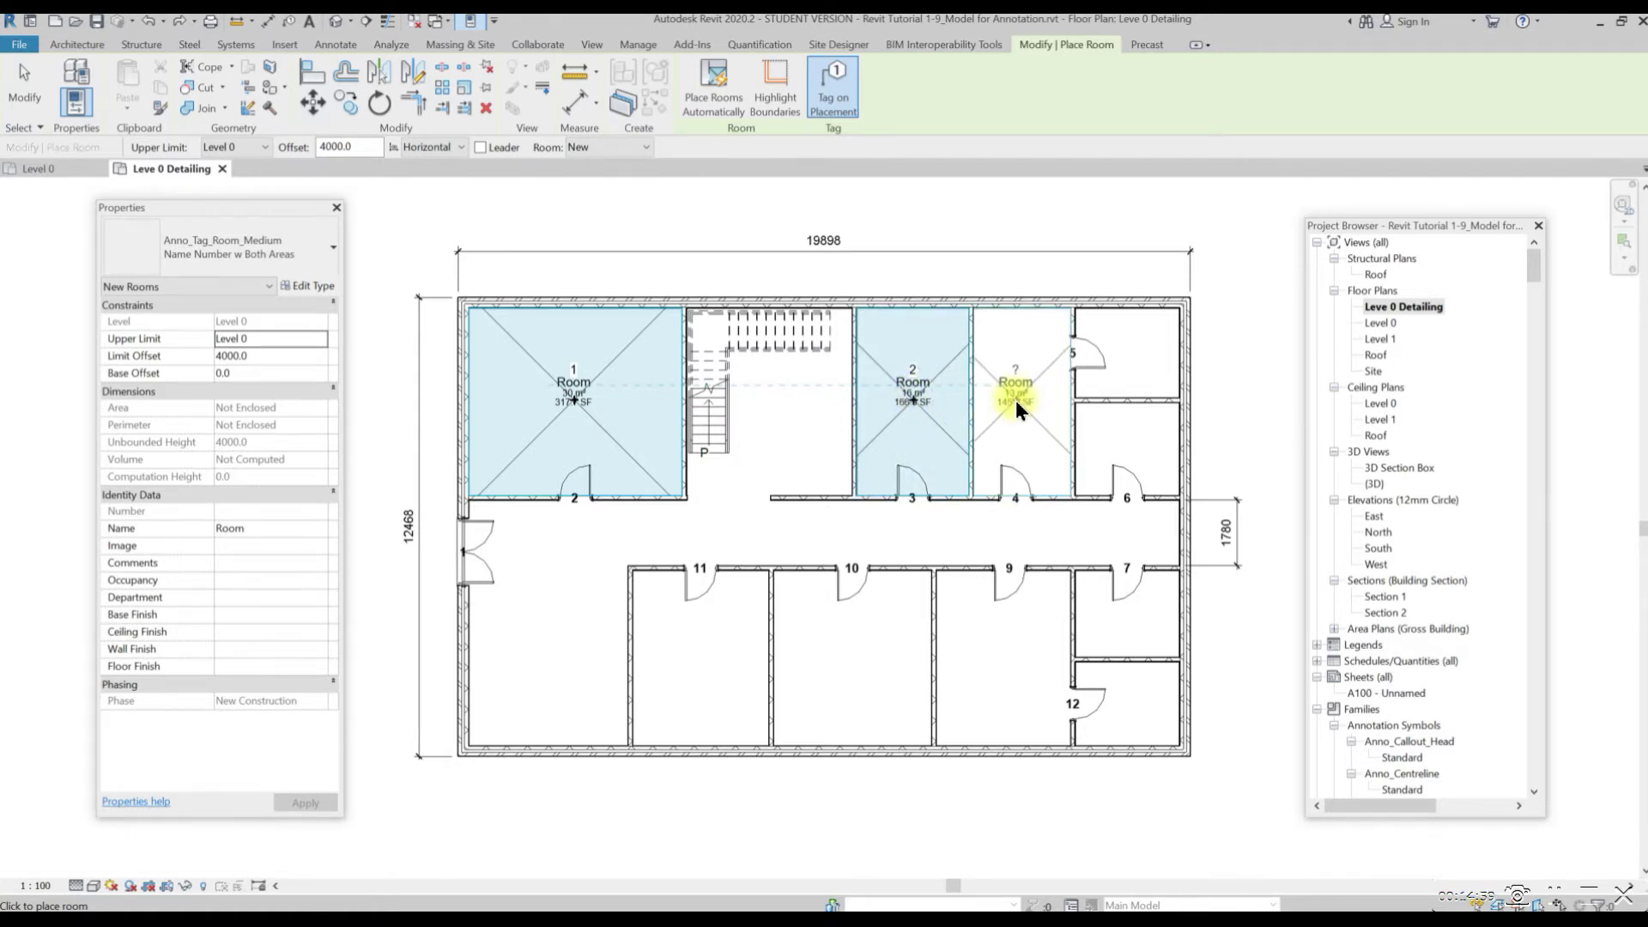
{"action": "left_click", "coordinate": [1019, 399]}
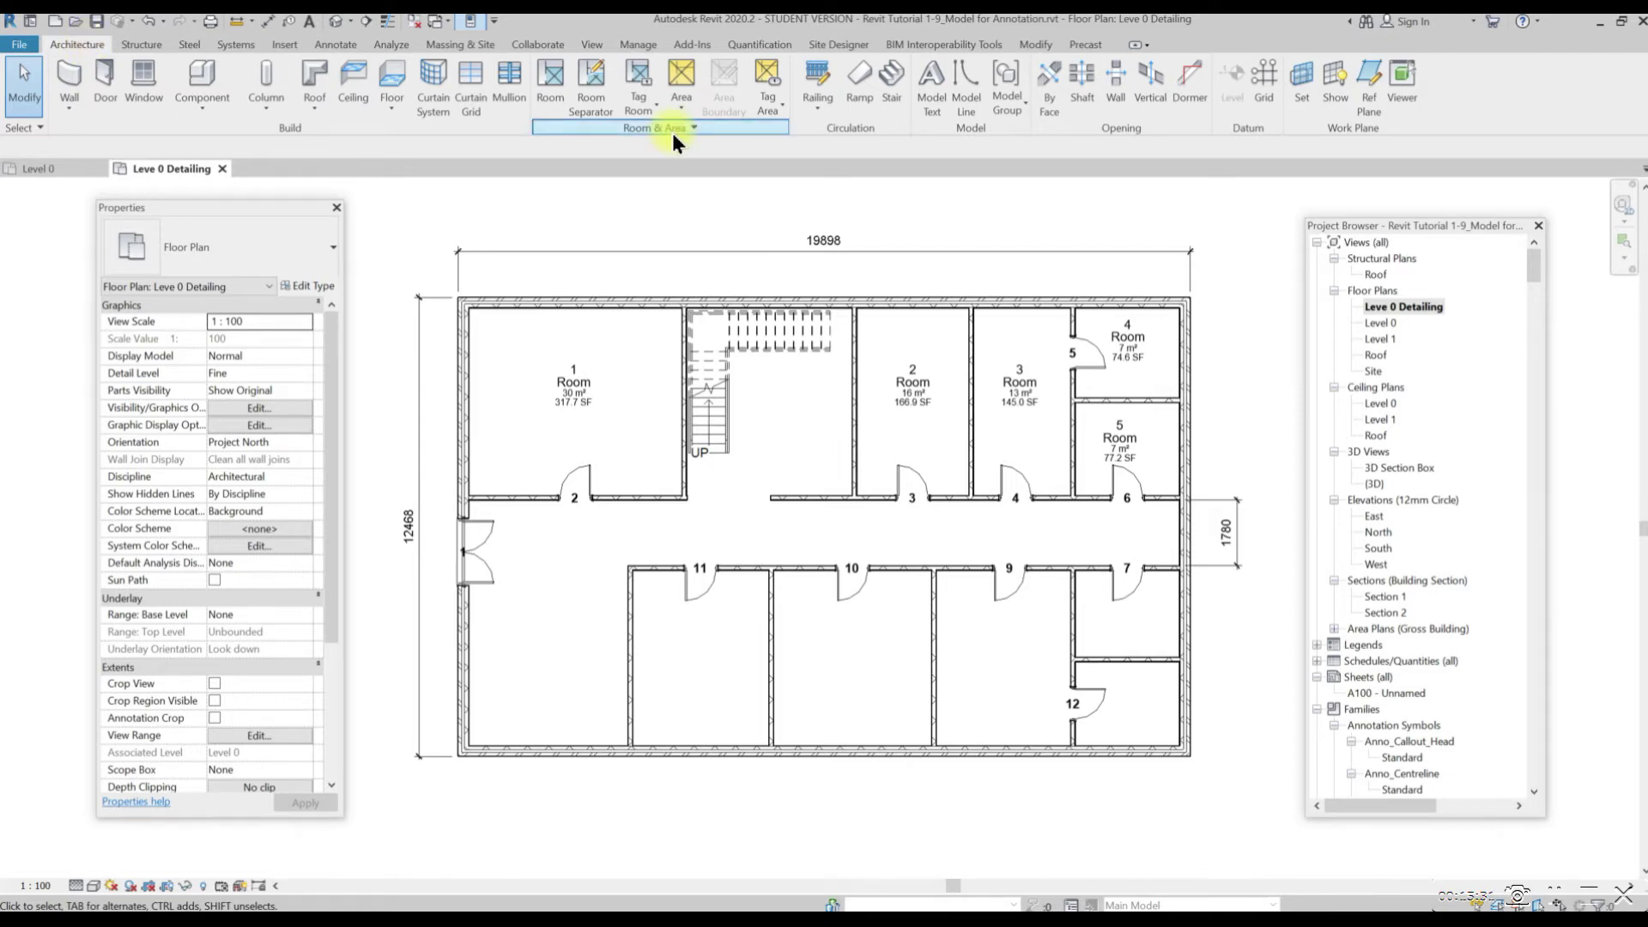
Automatically place tagged rooms in all remaining enclosed areas of the floor plan
{"action": "left_click", "coordinate": [547, 76]}
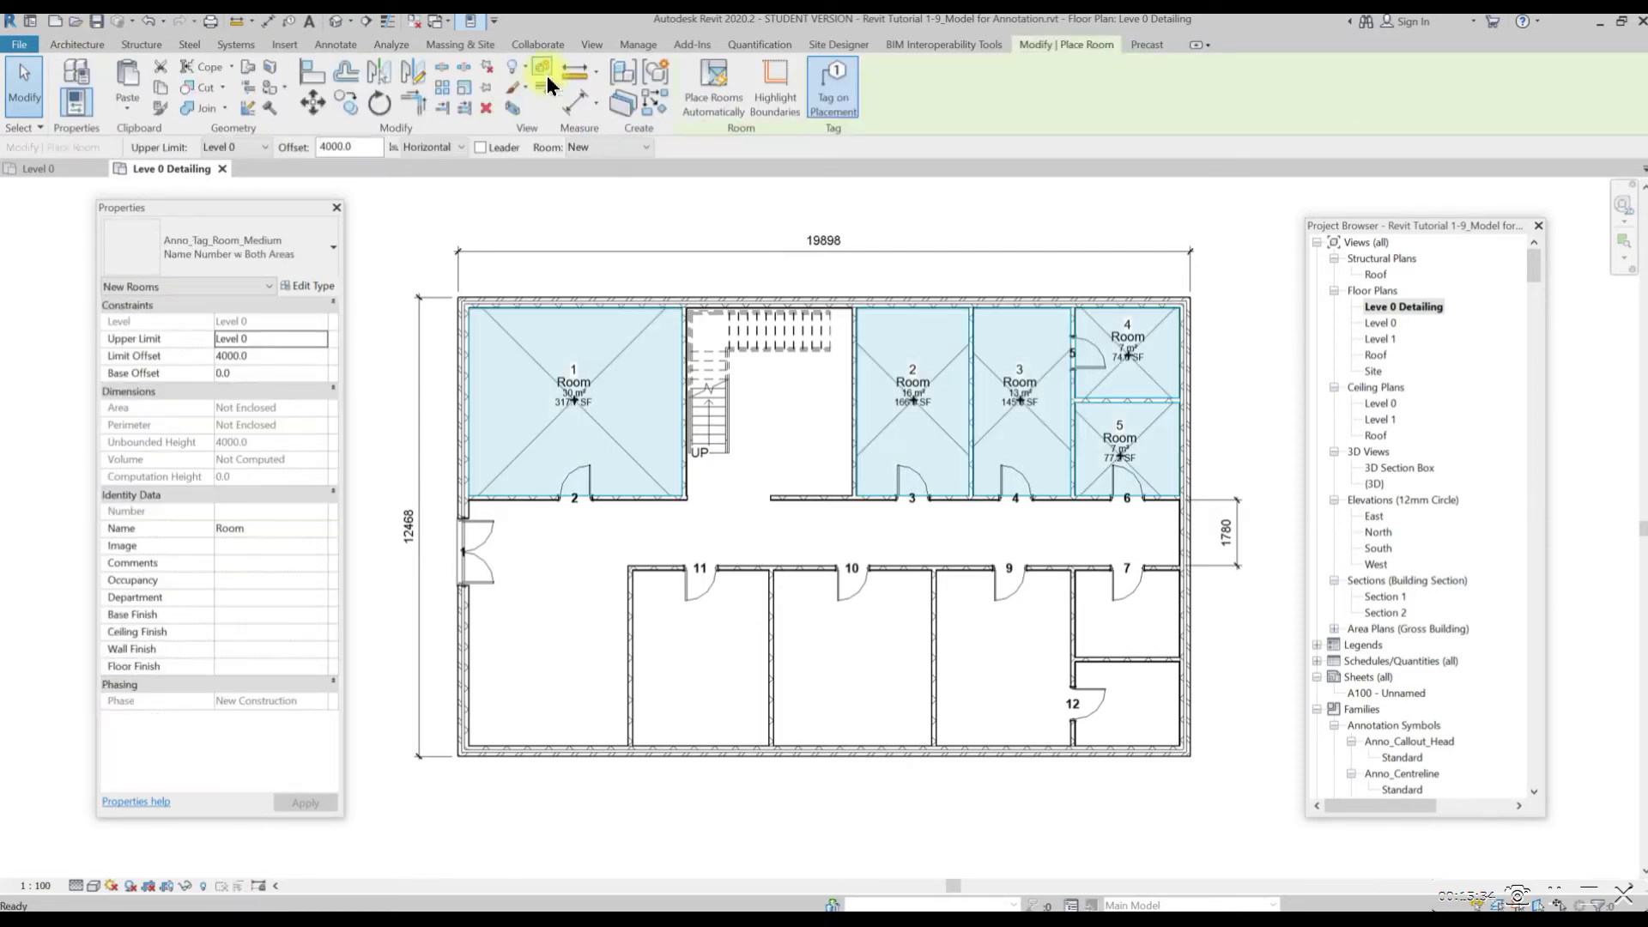
{"action": "left_click", "coordinate": [721, 103]}
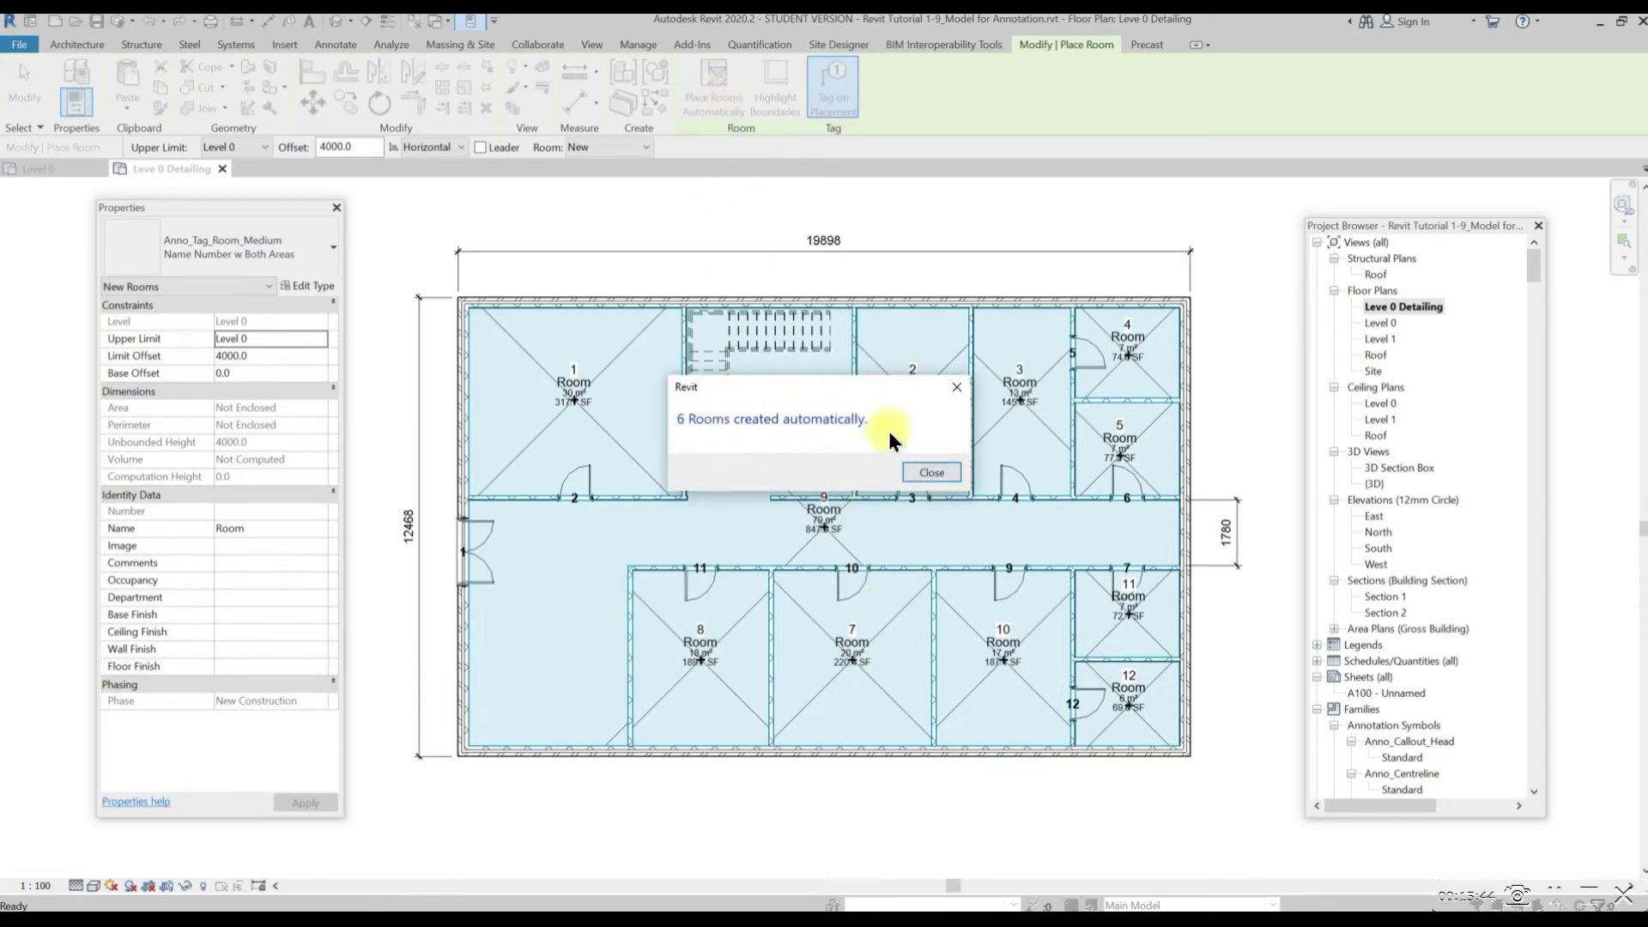
{"action": "left_click", "coordinate": [948, 475]}
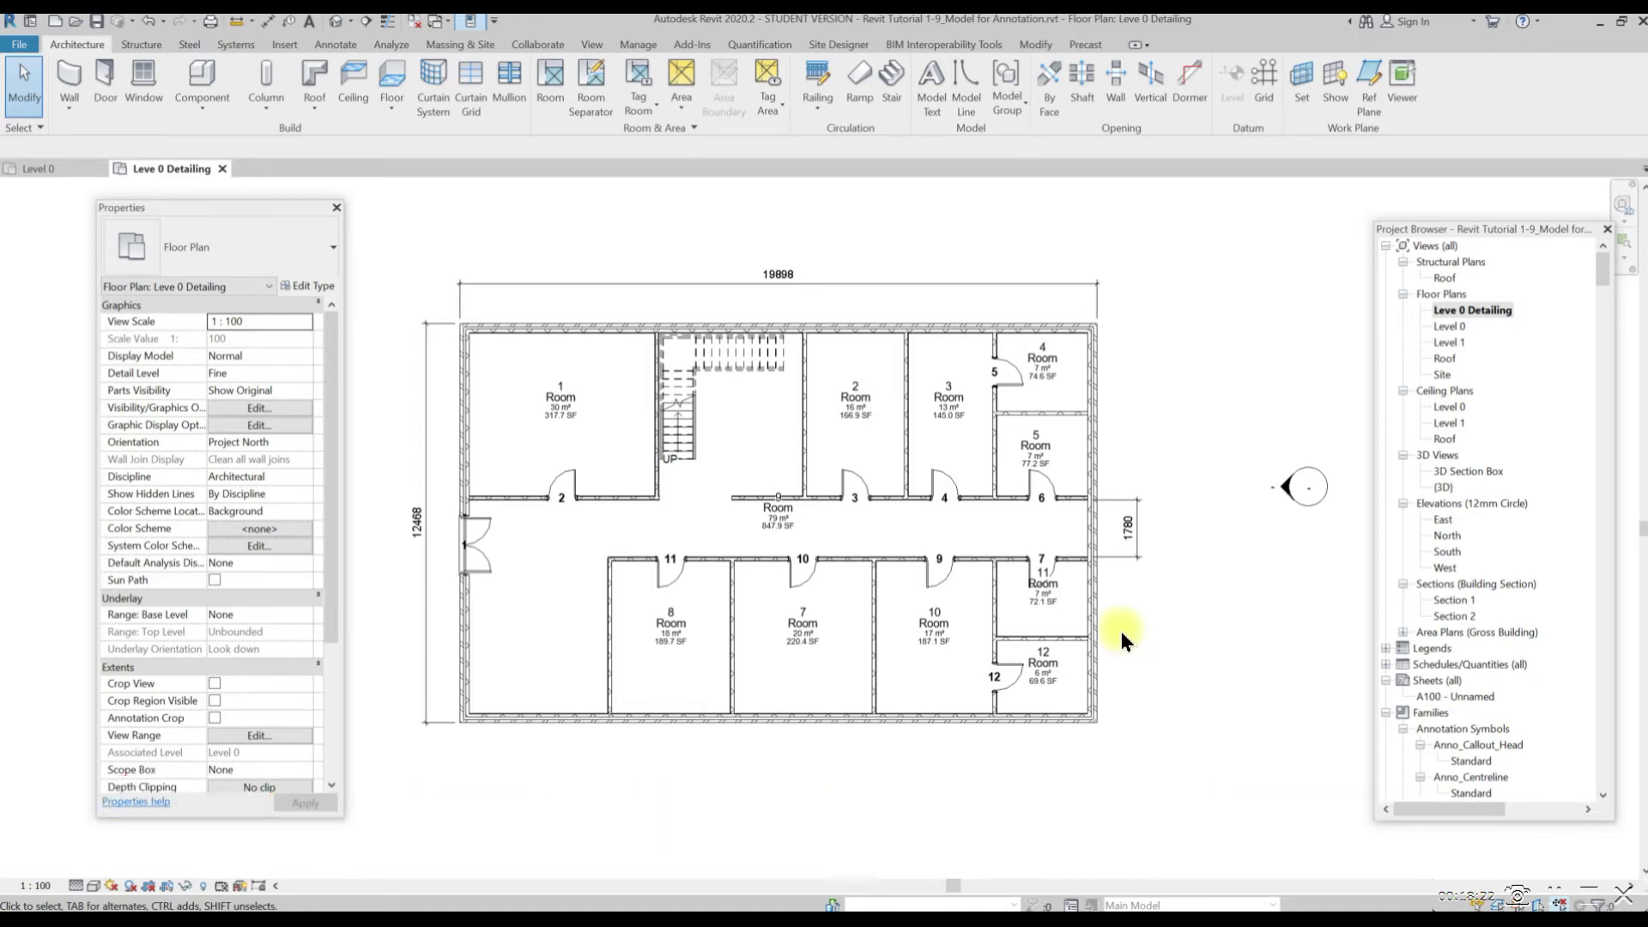
Enable the leader line on room 5's tag and set its orientation to Vertical
{"action": "left_click", "coordinate": [1042, 448]}
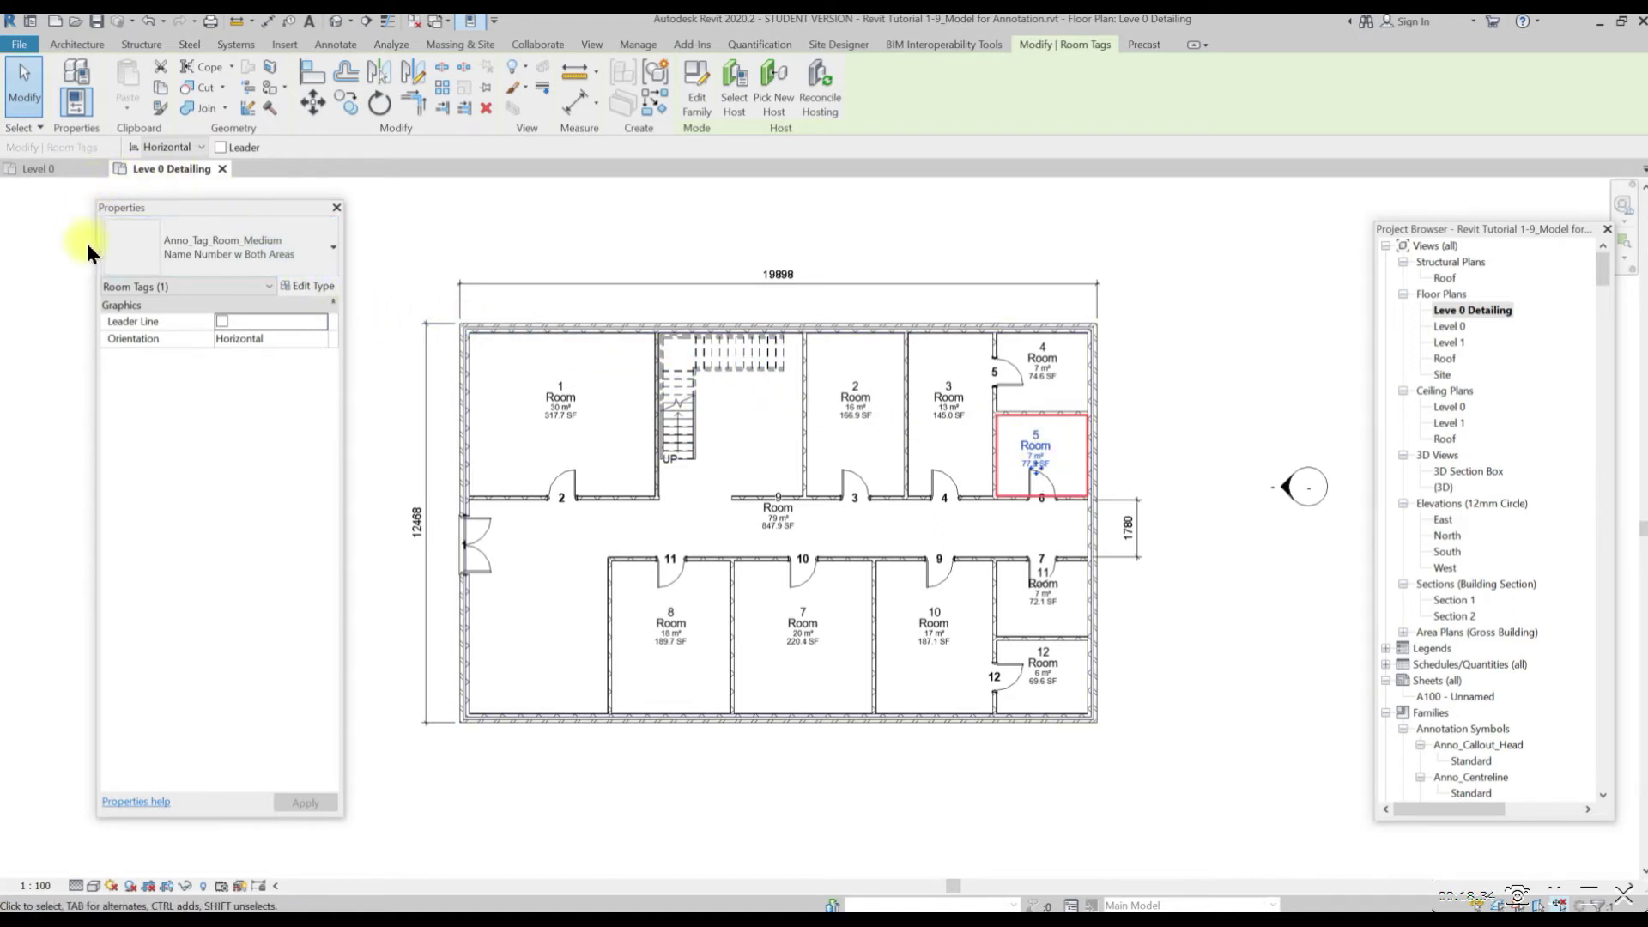
{"action": "left_click", "coordinate": [221, 322]}
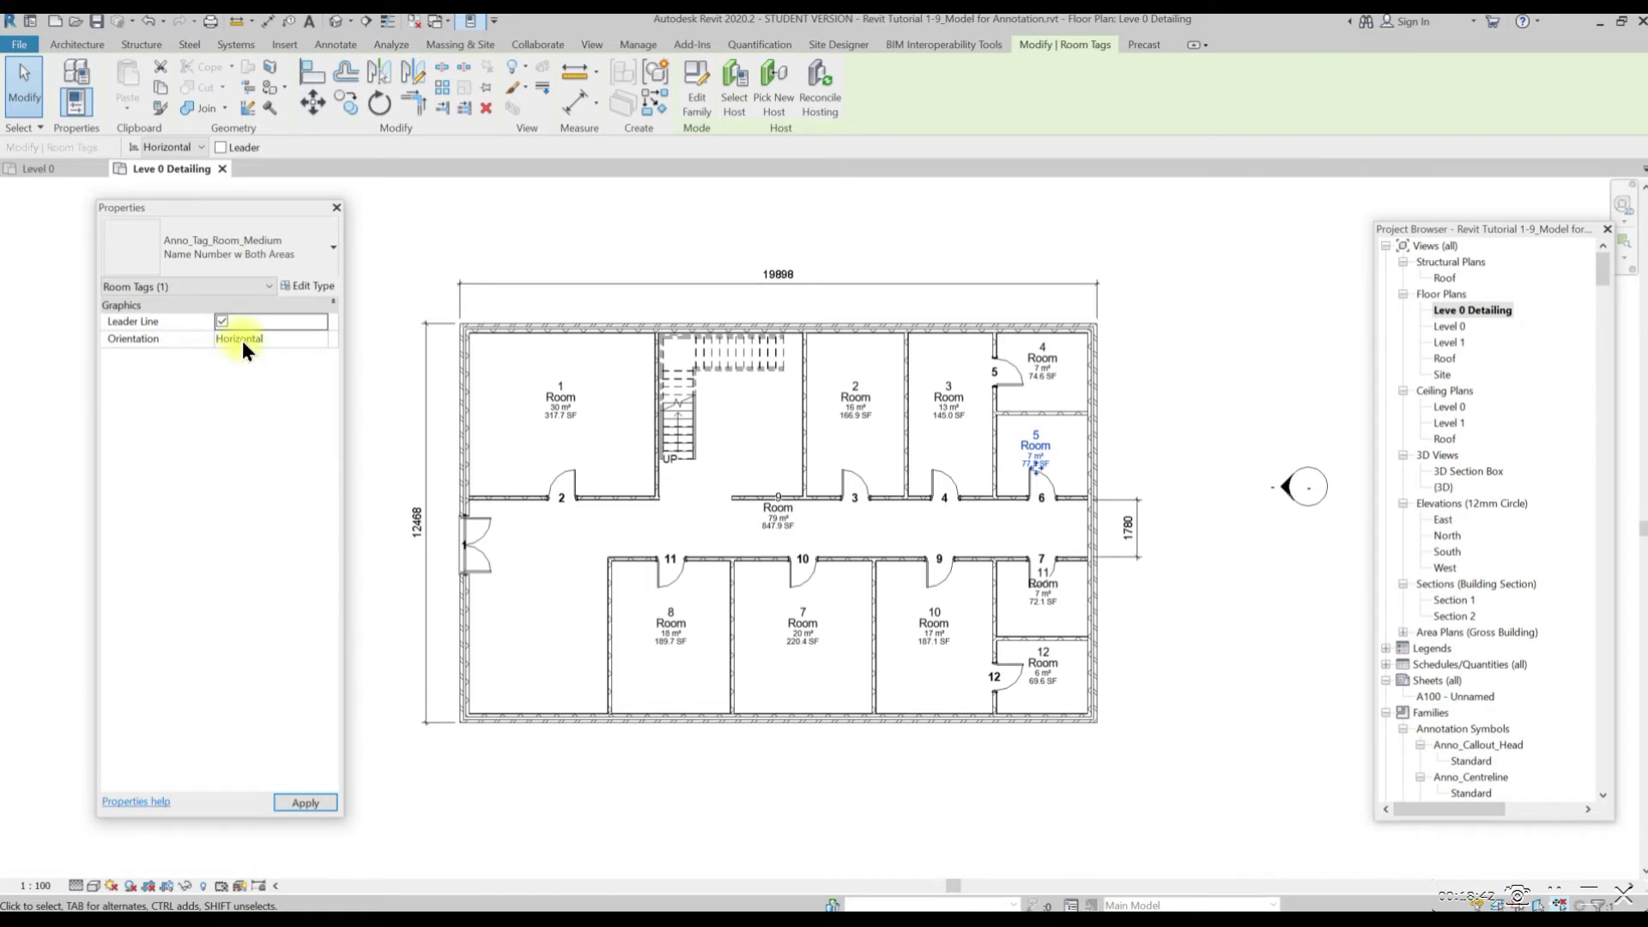
{"action": "left_click", "coordinate": [242, 339]}
{"action": "left_click", "coordinate": [319, 340]}
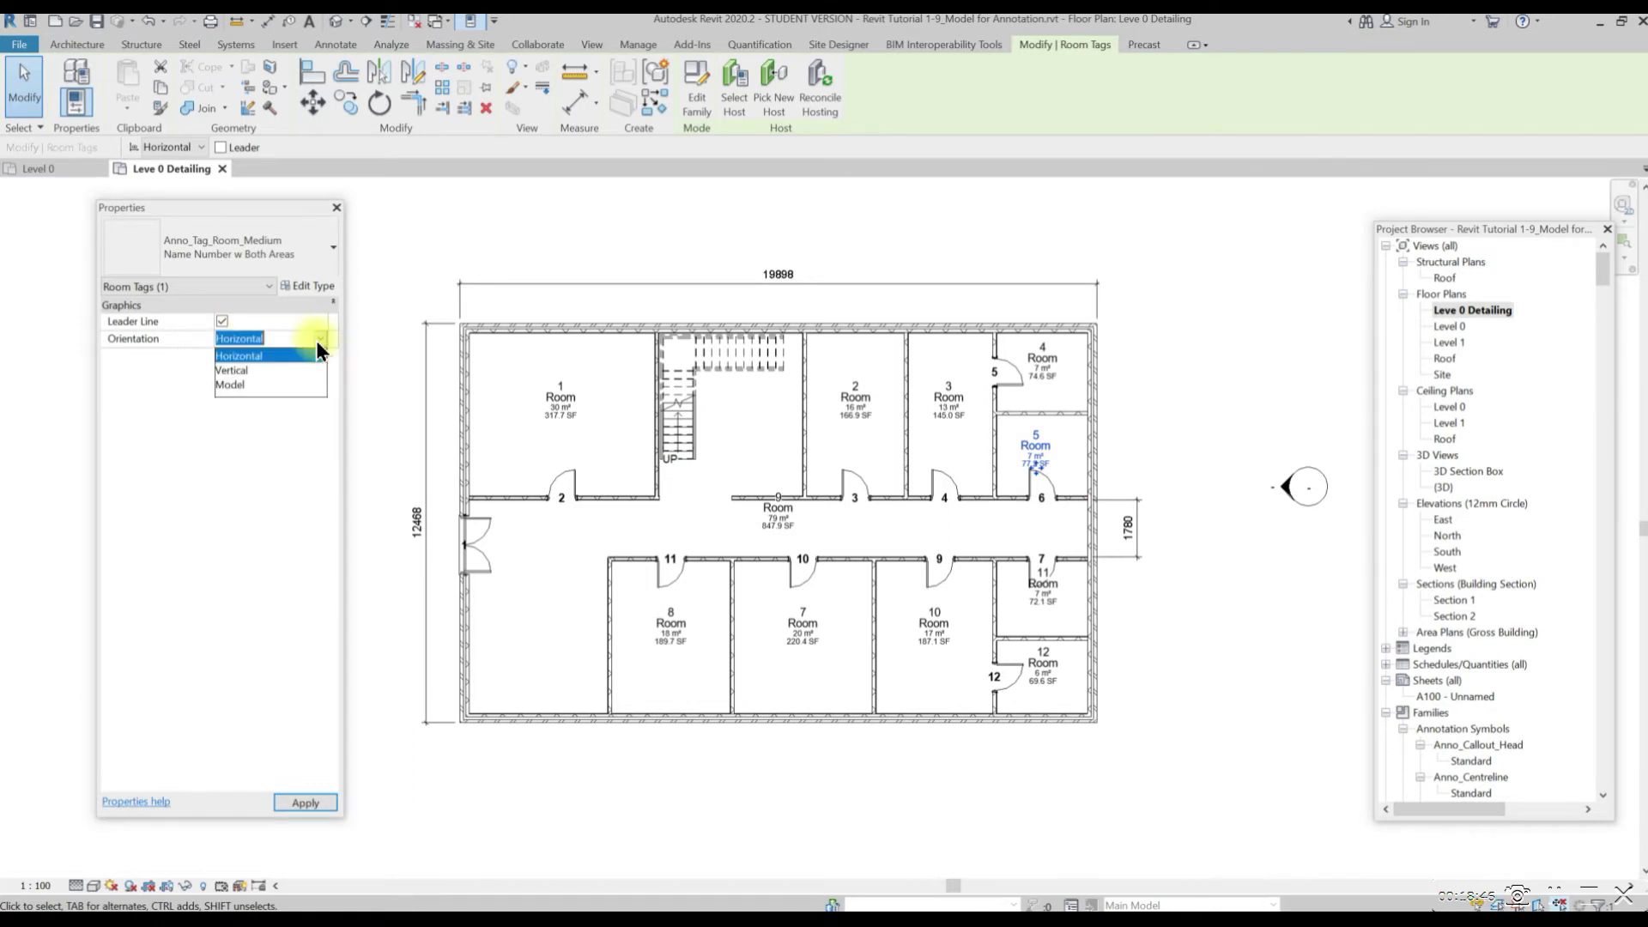
{"action": "left_click", "coordinate": [234, 371]}
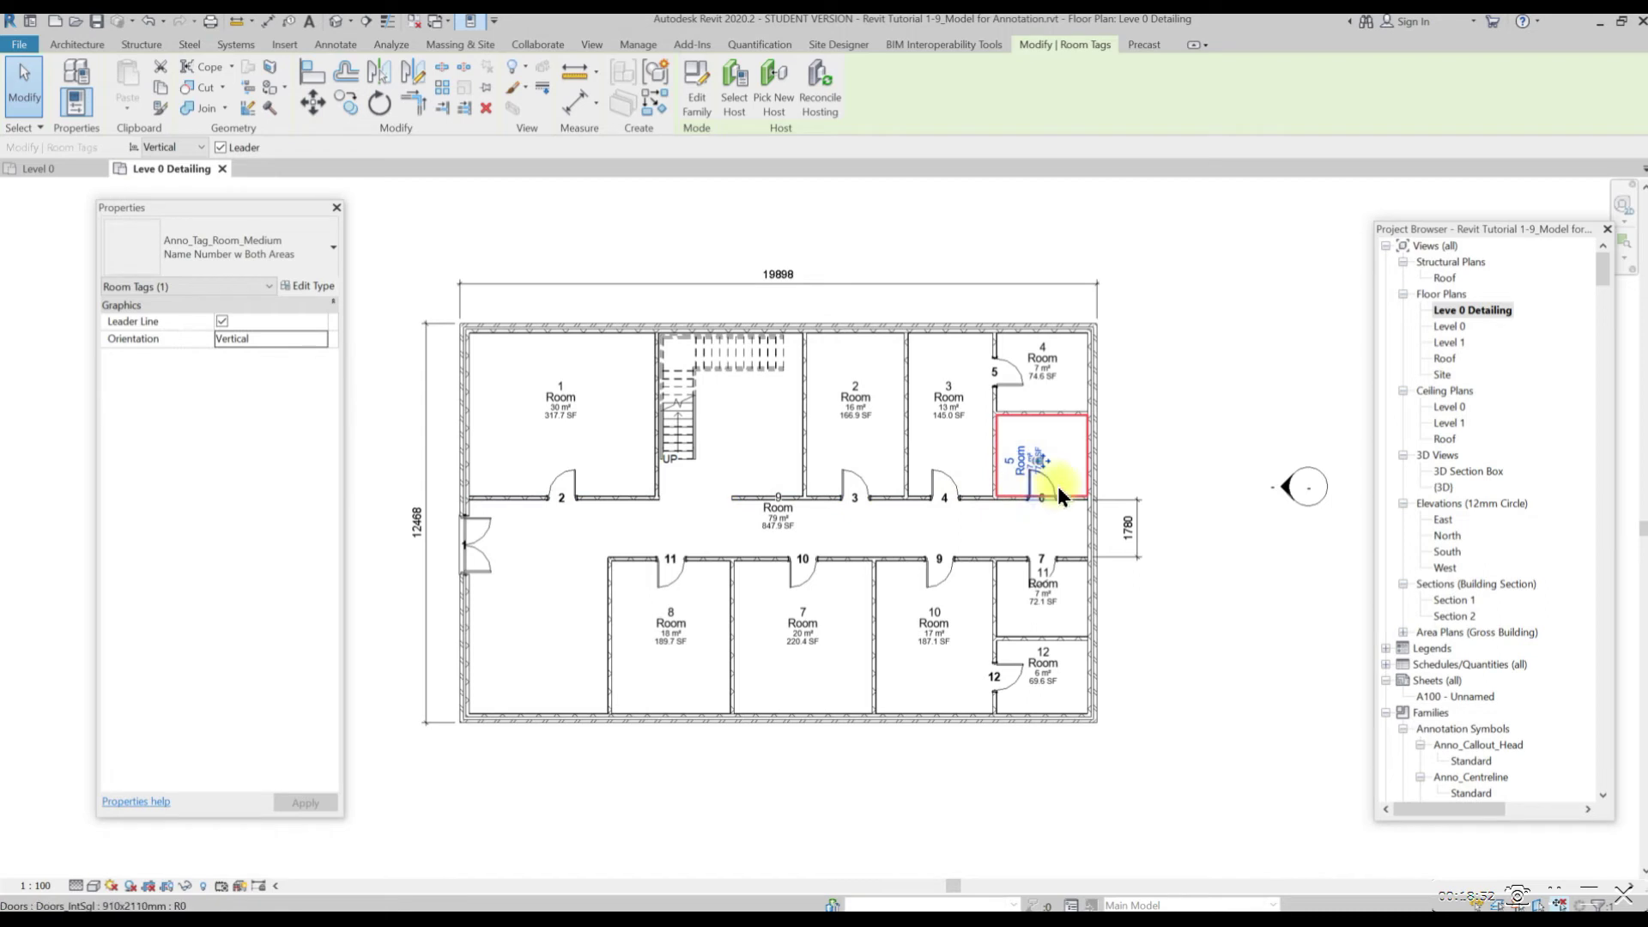
Move room 5's tag outside the building, northeast of its room
{"action": "left_click_drag", "start_coordinate": [1028, 462], "coordinate": [1028, 464]}
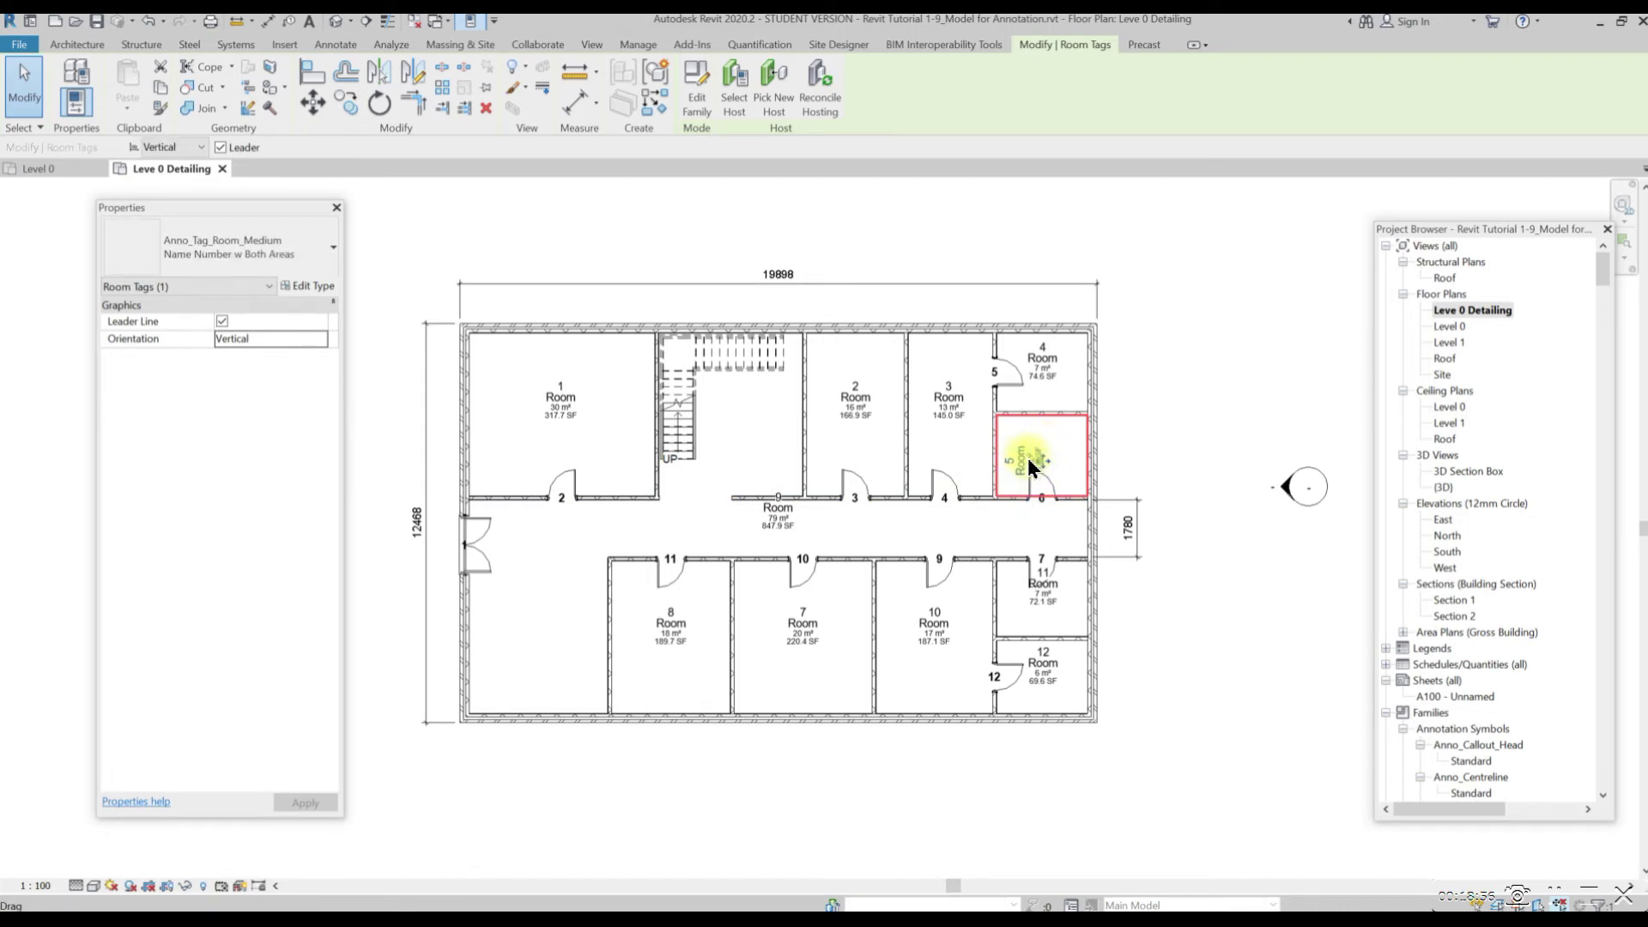
{"action": "left_click_drag", "start_coordinate": [1027, 462], "coordinate": [1233, 339]}
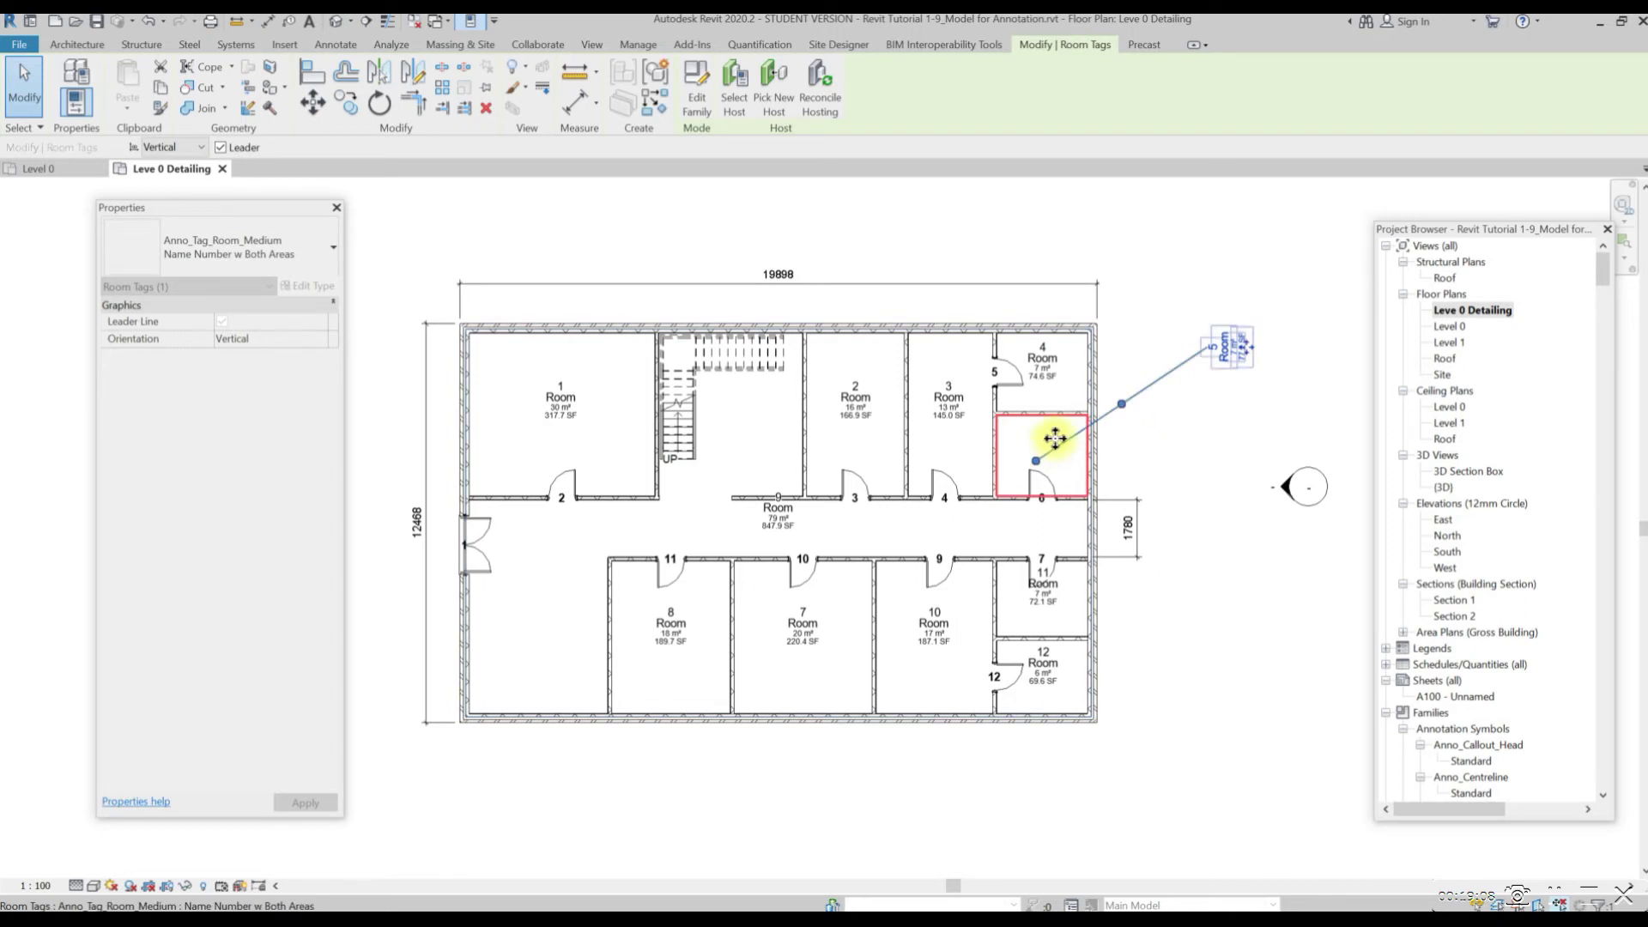
{"action": "left_click", "coordinate": [1188, 359]}
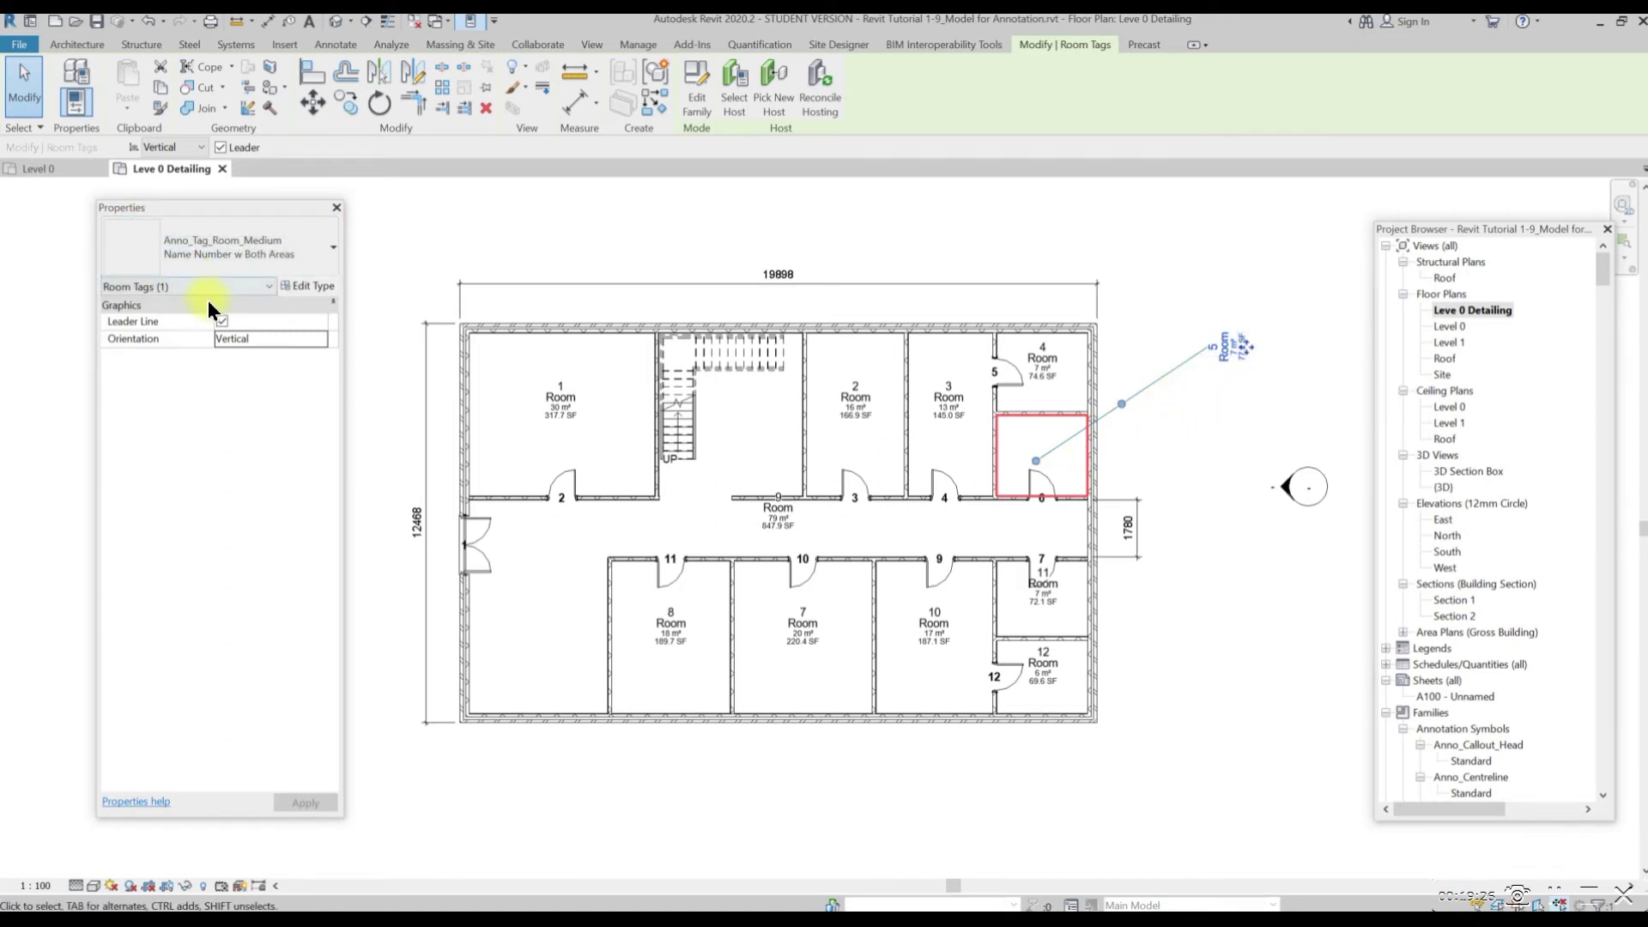
Disable the leader line on room 5's tag and set its orientation to Horizontal
{"action": "left_click", "coordinate": [221, 322]}
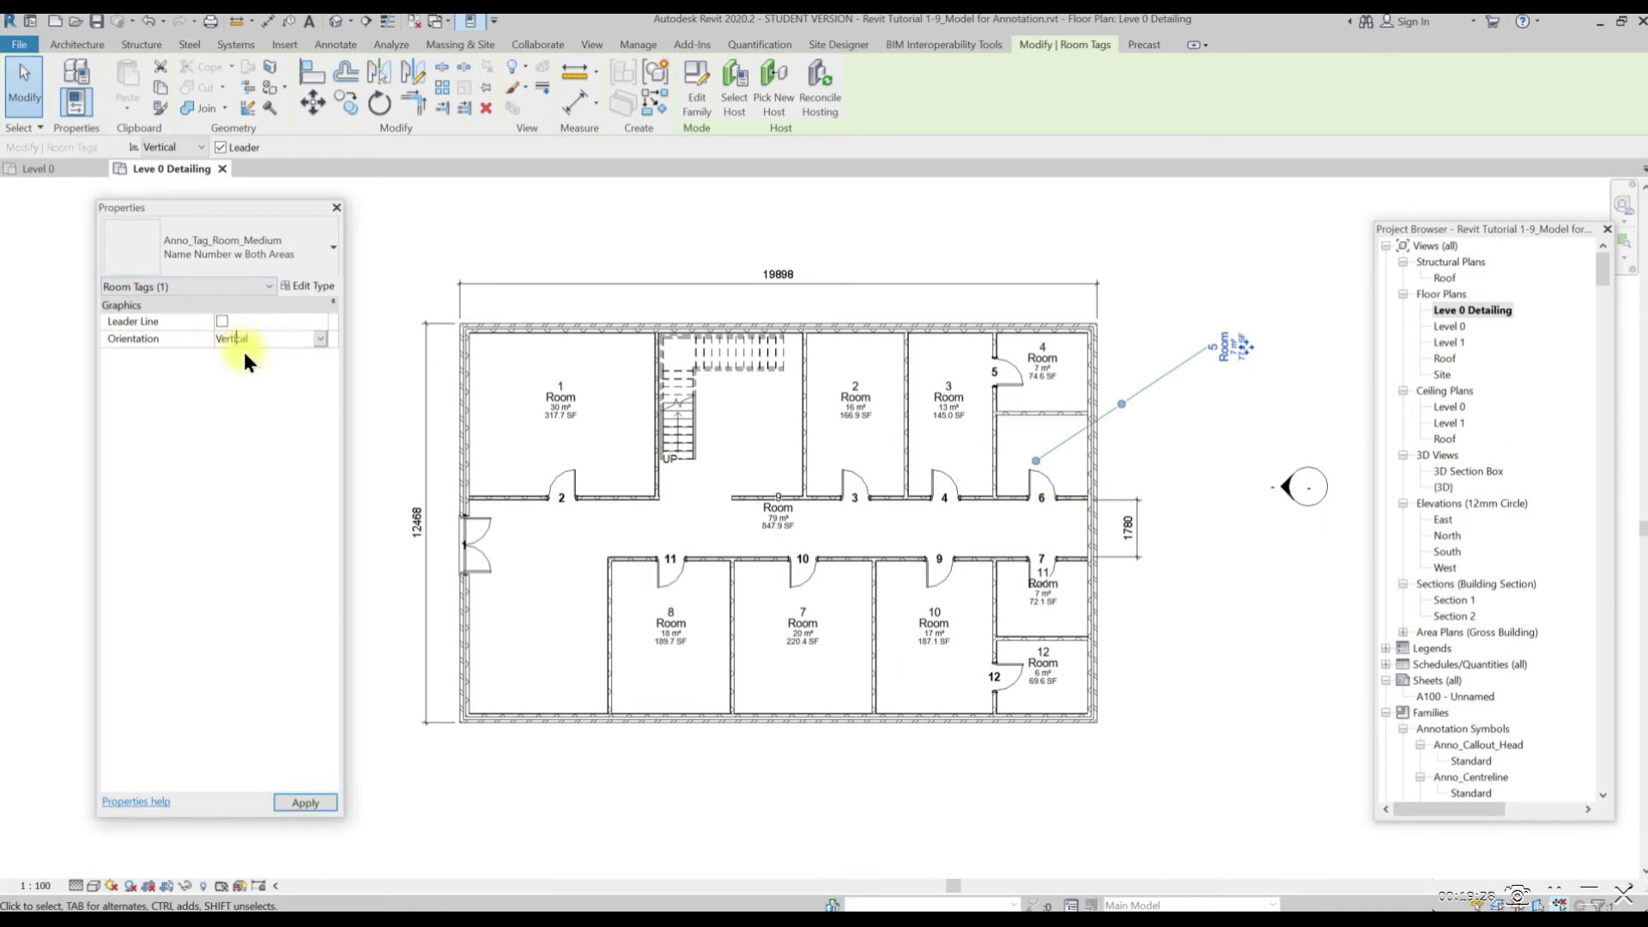
{"action": "left_click", "coordinate": [321, 338]}
{"action": "left_click", "coordinate": [280, 358]}
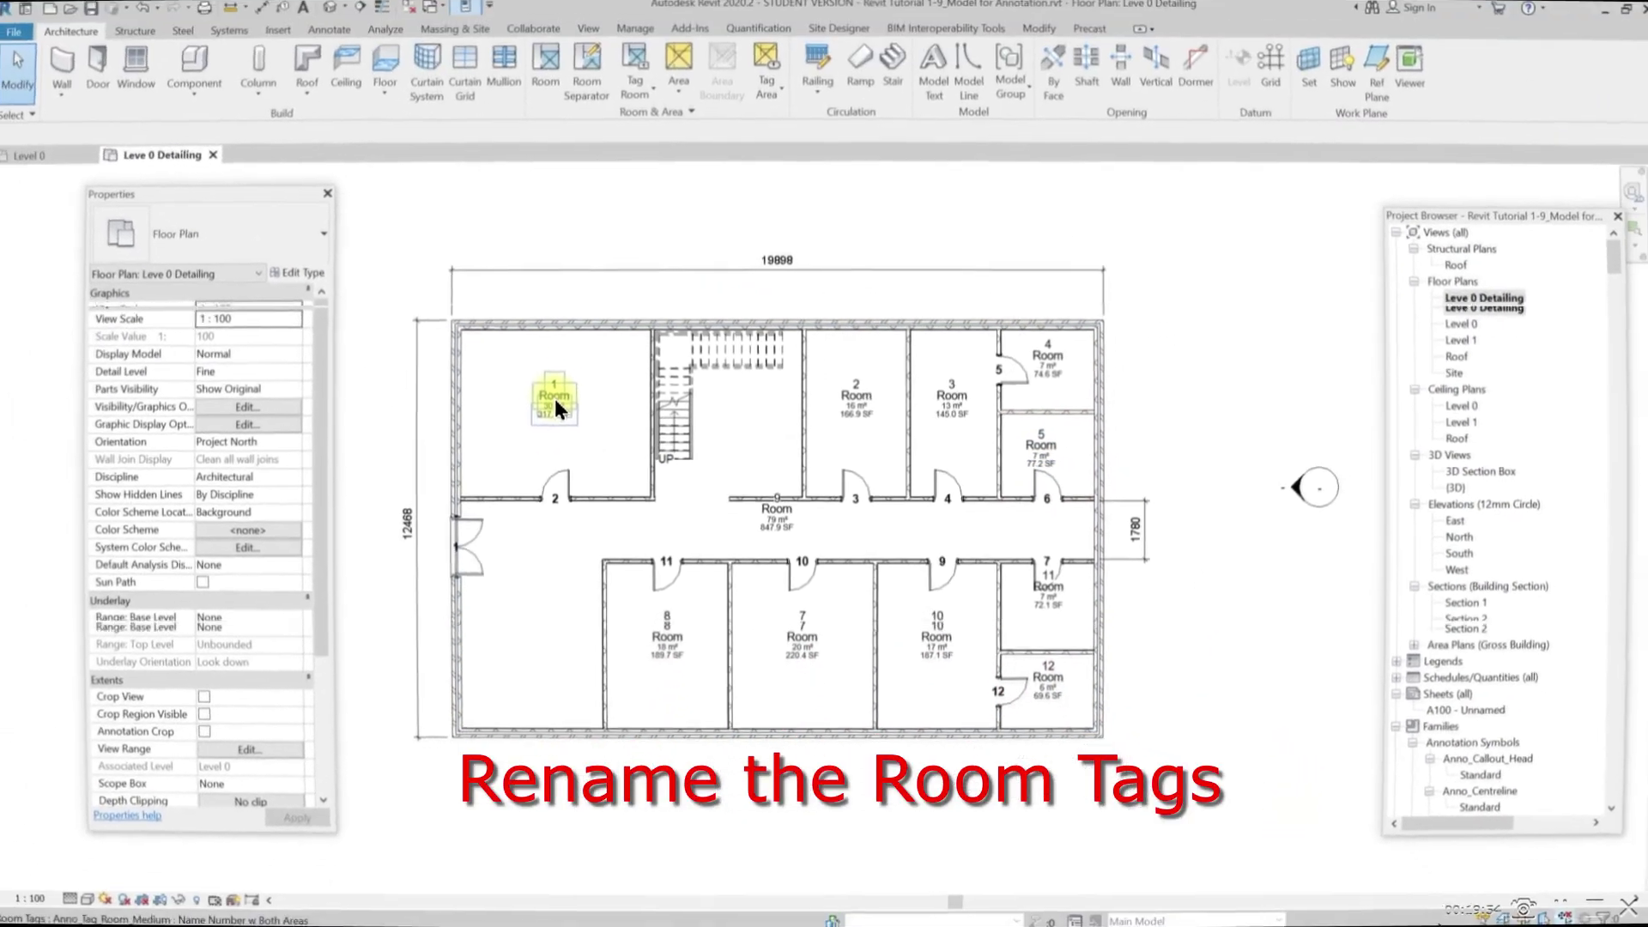
Rename room 1 as Office and room 2 as Finance through their room tags
{"action": "left_click", "coordinate": [555, 400]}
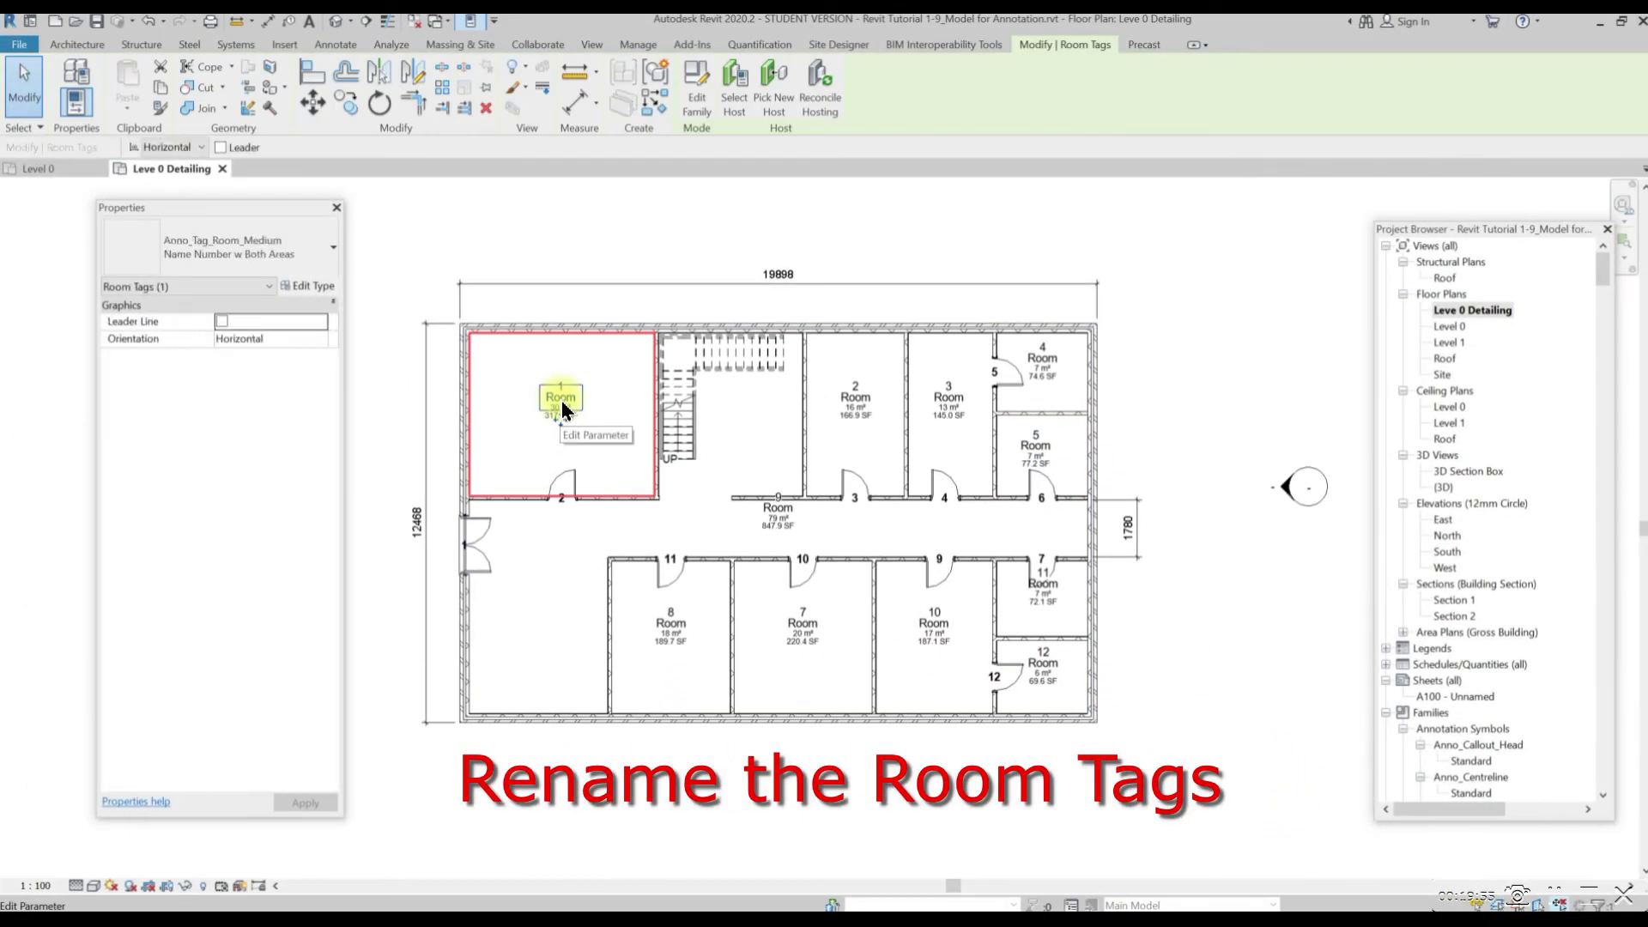
{"action": "left_click", "coordinate": [562, 407]}
{"action": "type", "text": "Office"}
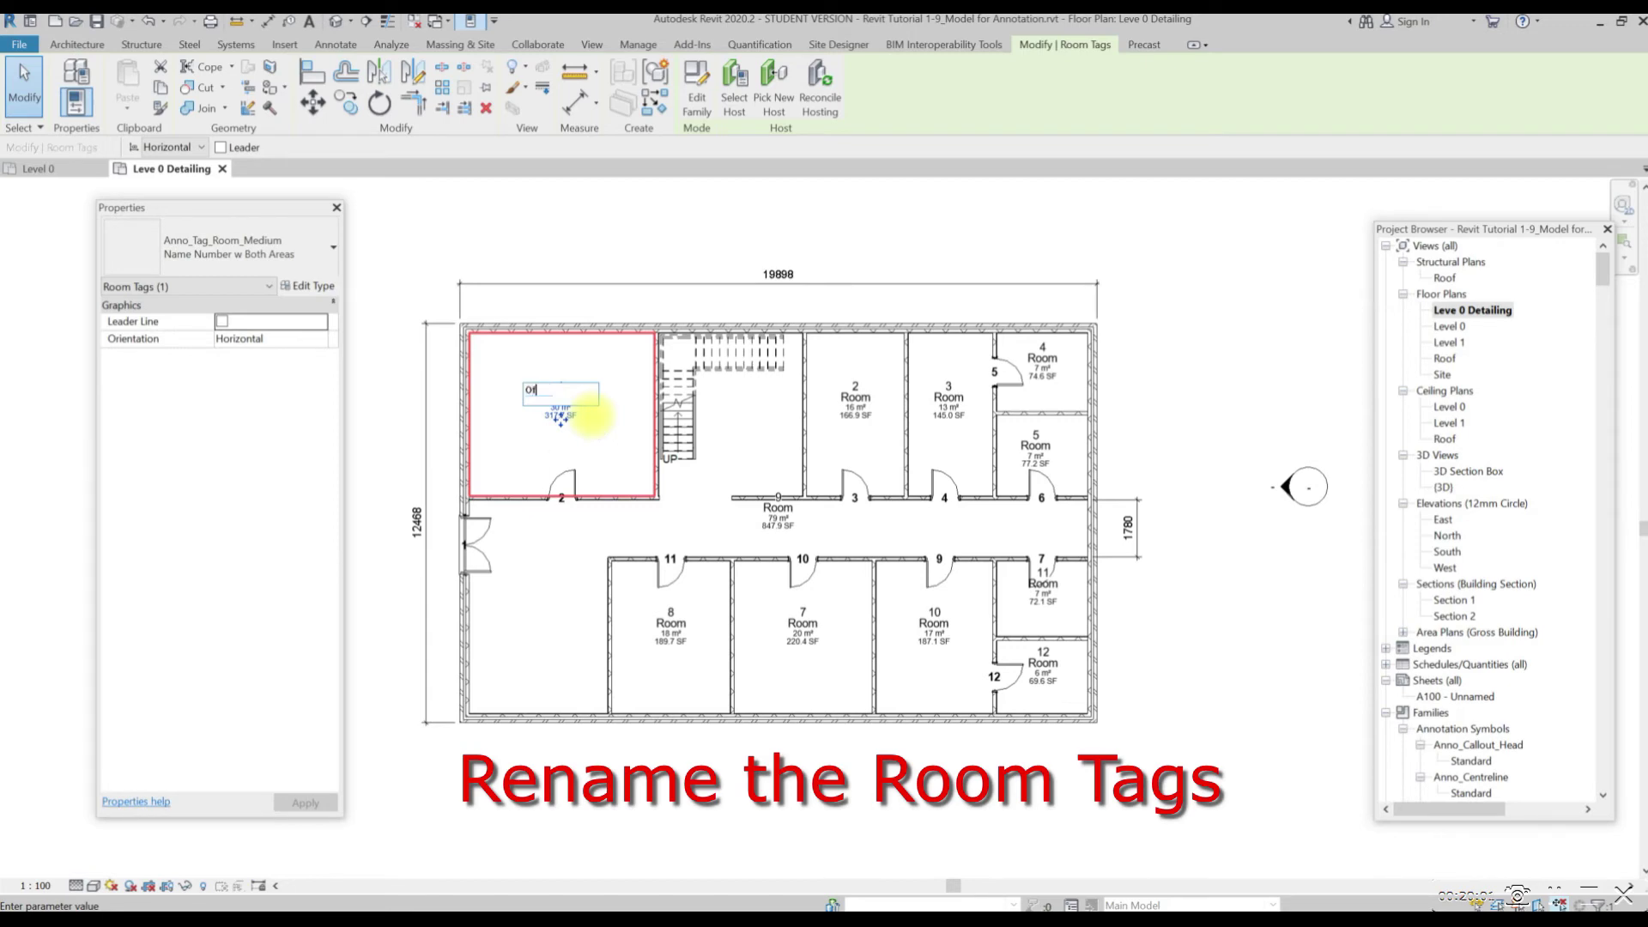
{"action": "key", "text": "Return"}
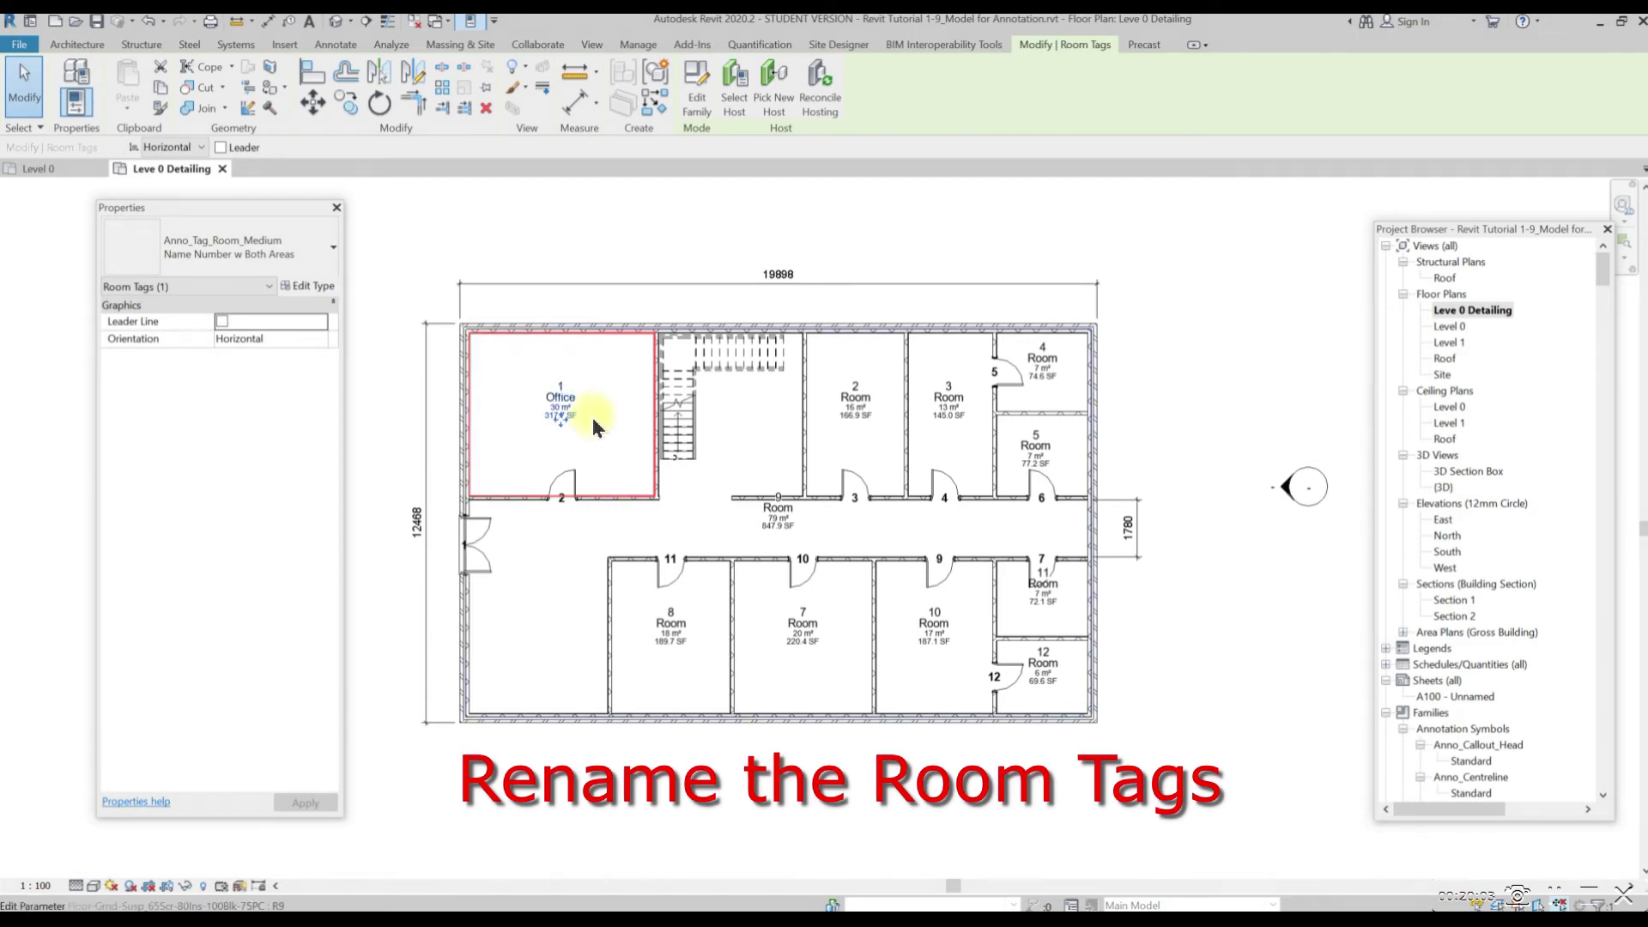
{"action": "left_click", "coordinate": [863, 400]}
{"action": "left_click", "coordinate": [860, 399]}
{"action": "type", "text": "Finance Room"}
{"action": "key", "text": "Return"}
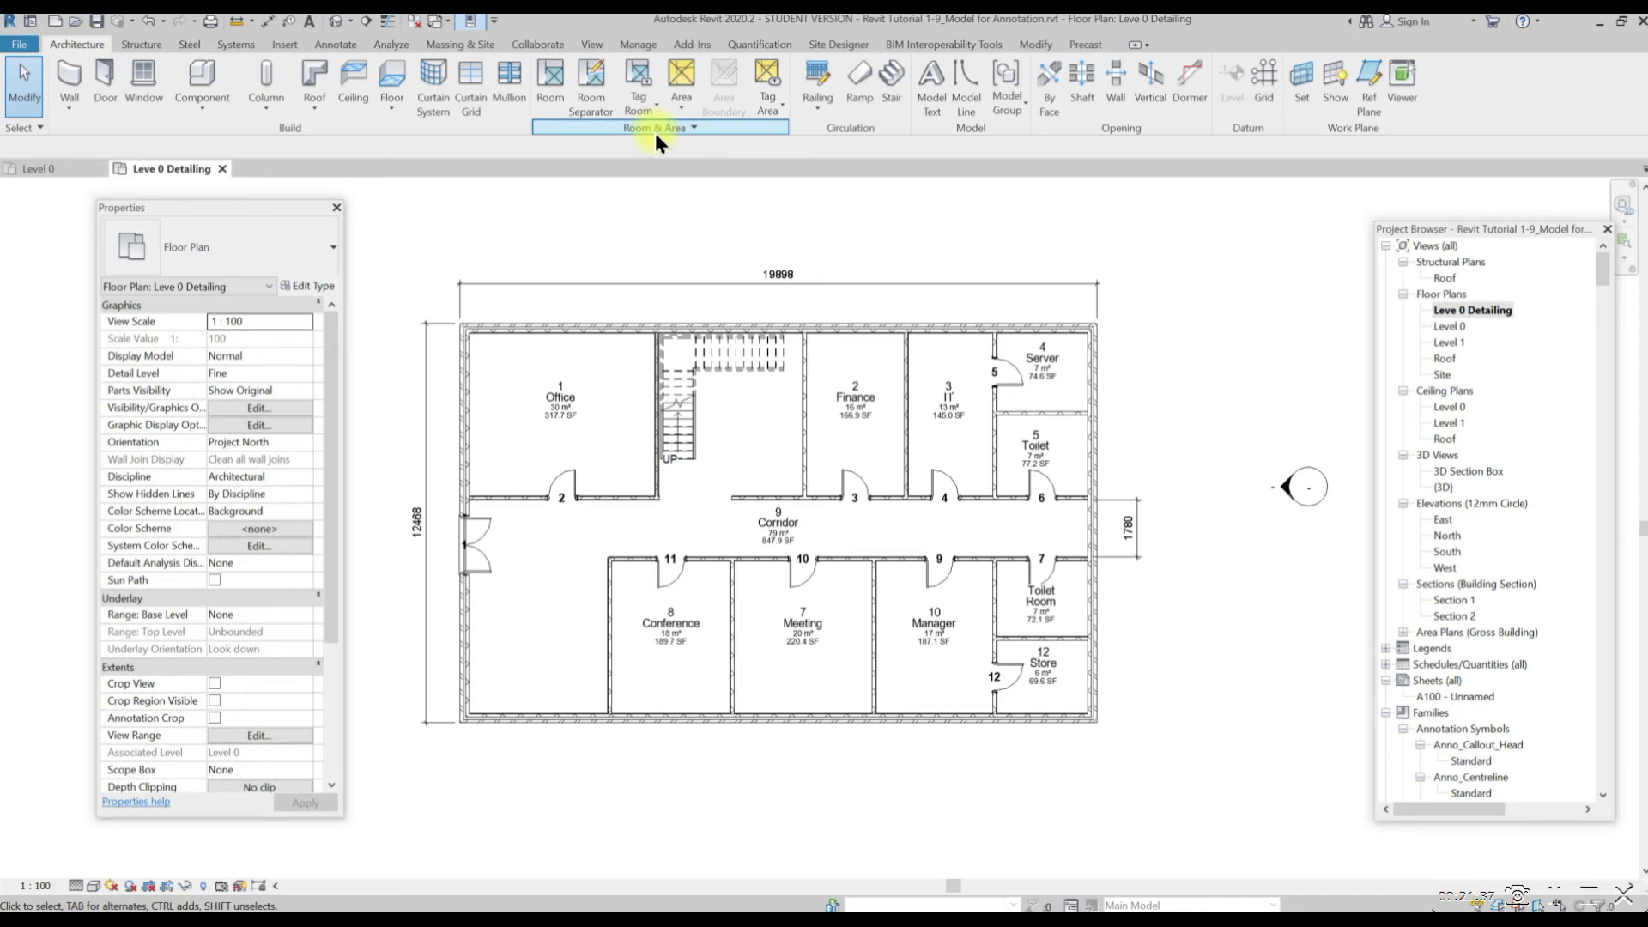
Draw room separation lines across the corridor at the Conference room's northwest corner and across the stair area's opening to the corridor
{"action": "left_click", "coordinate": [595, 108]}
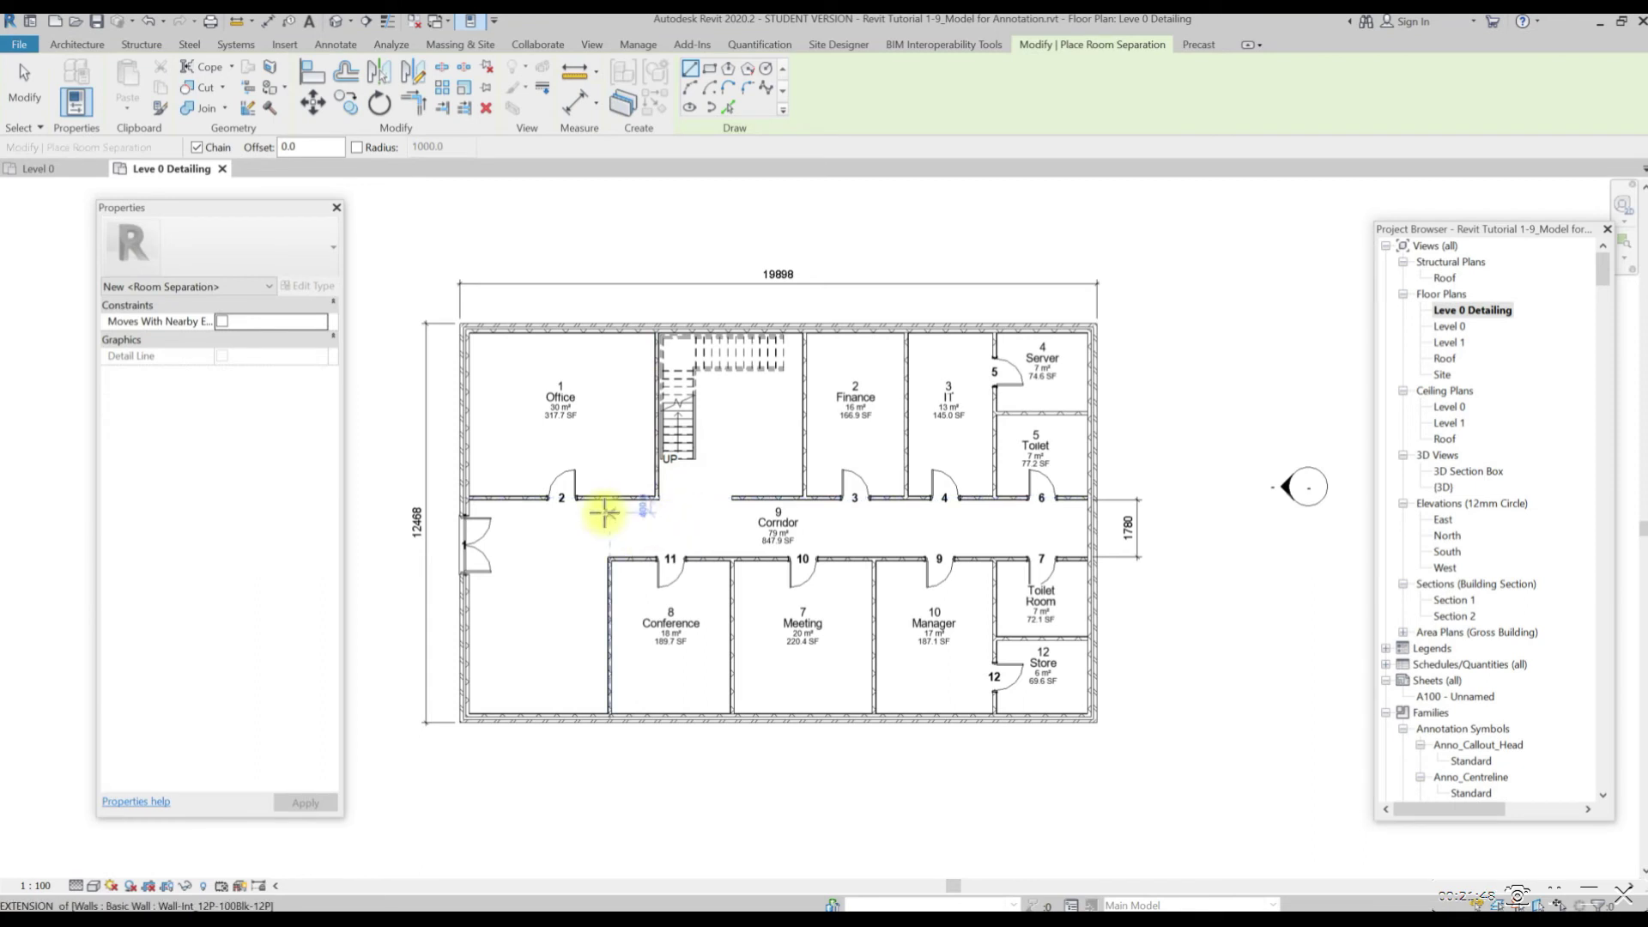
{"action": "left_click", "coordinate": [607, 500]}
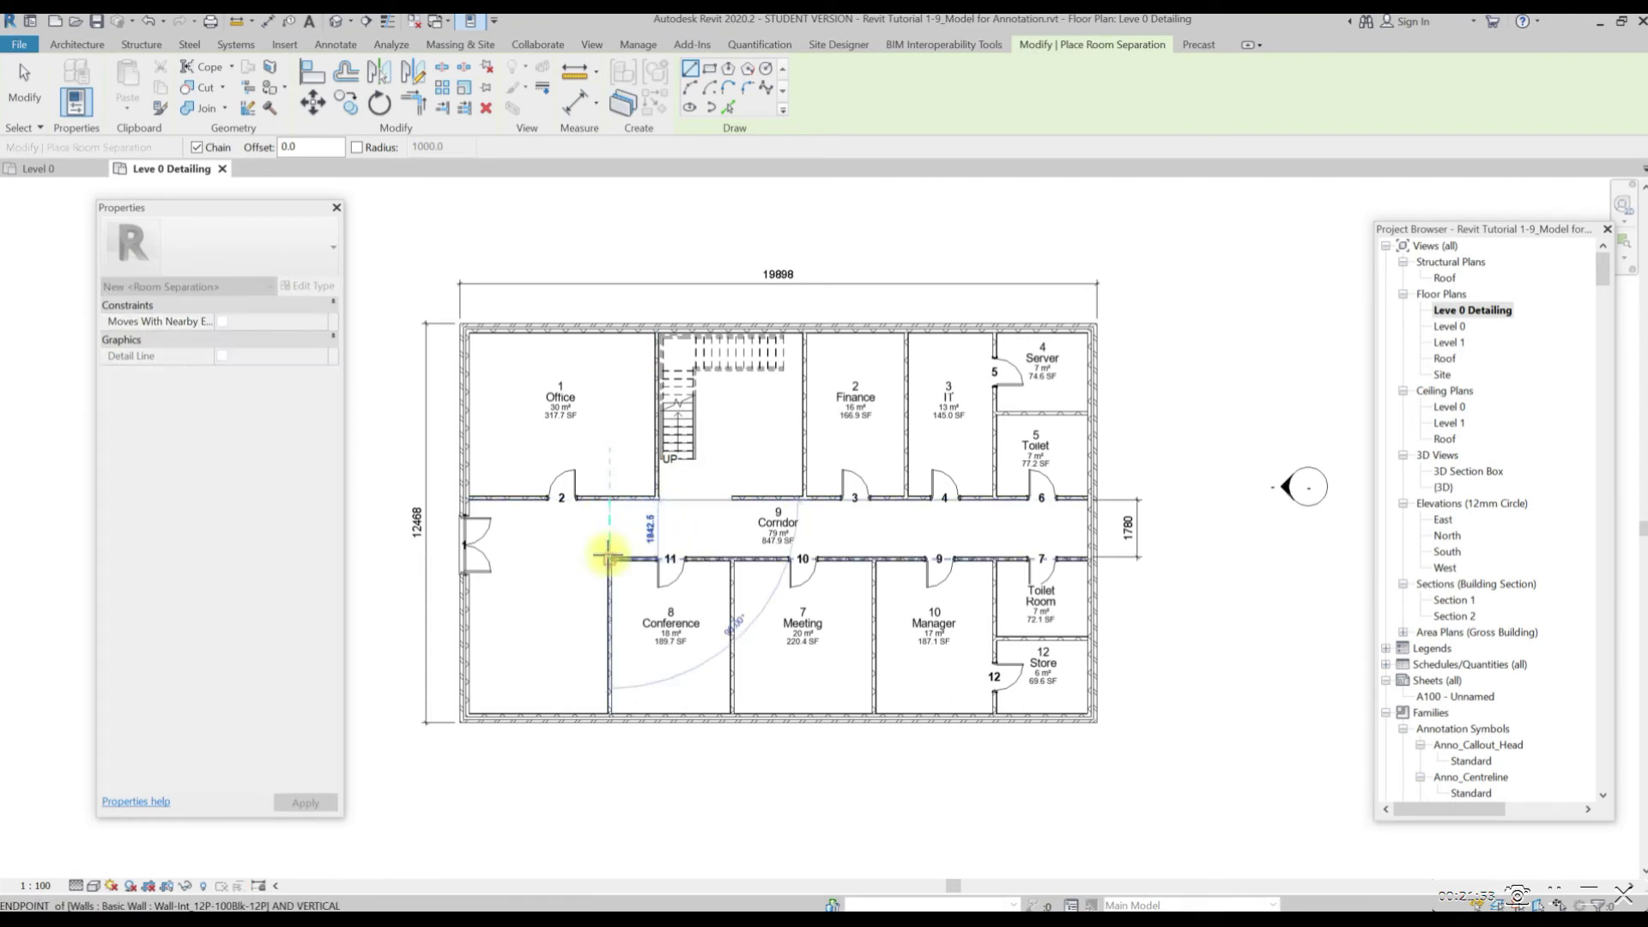
{"action": "left_click", "coordinate": [607, 557]}
{"action": "key", "text": "Escape"}
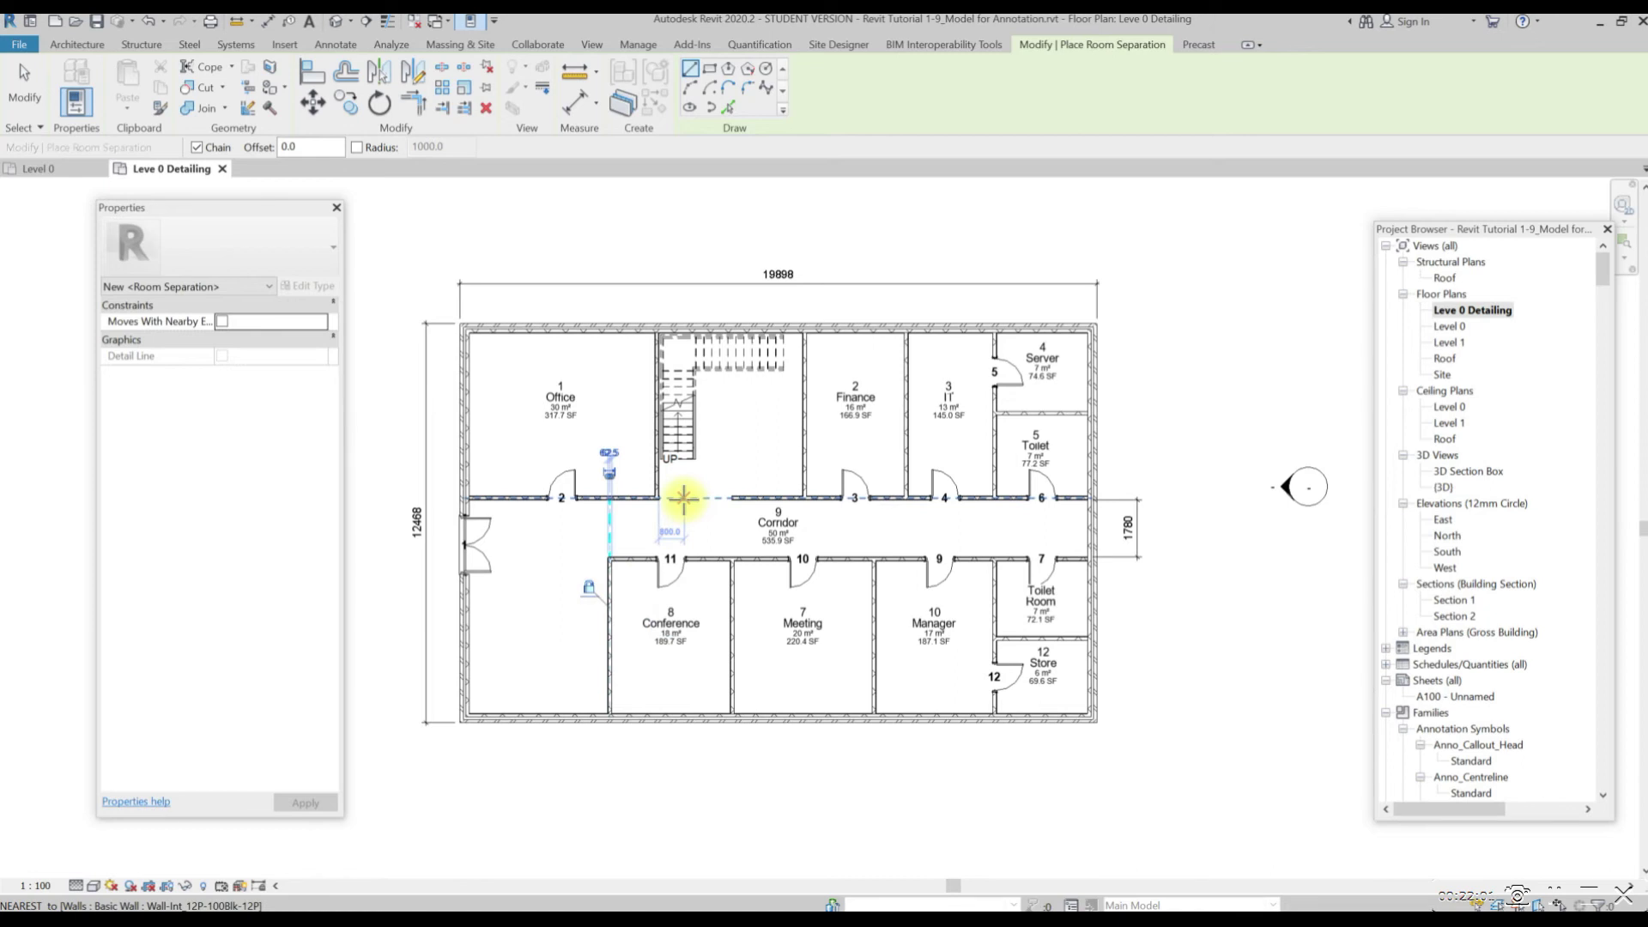
{"action": "left_click", "coordinate": [663, 496]}
{"action": "left_click", "coordinate": [609, 496]}
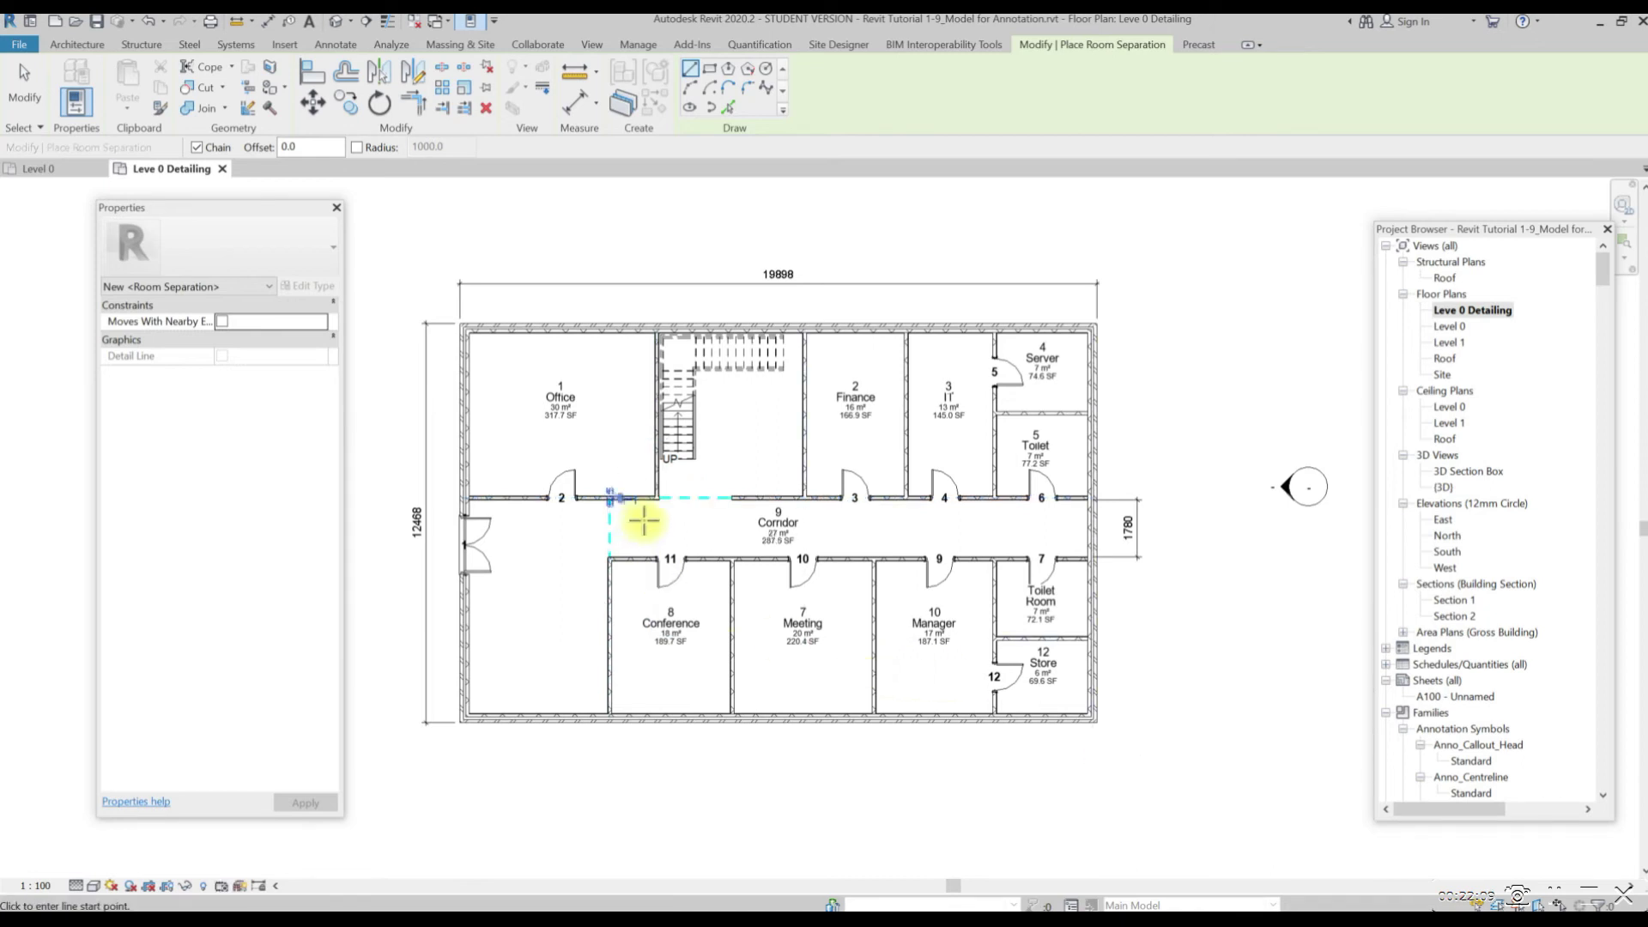
{"action": "key", "text": "Escape"}
{"action": "key", "text": "Escape"}
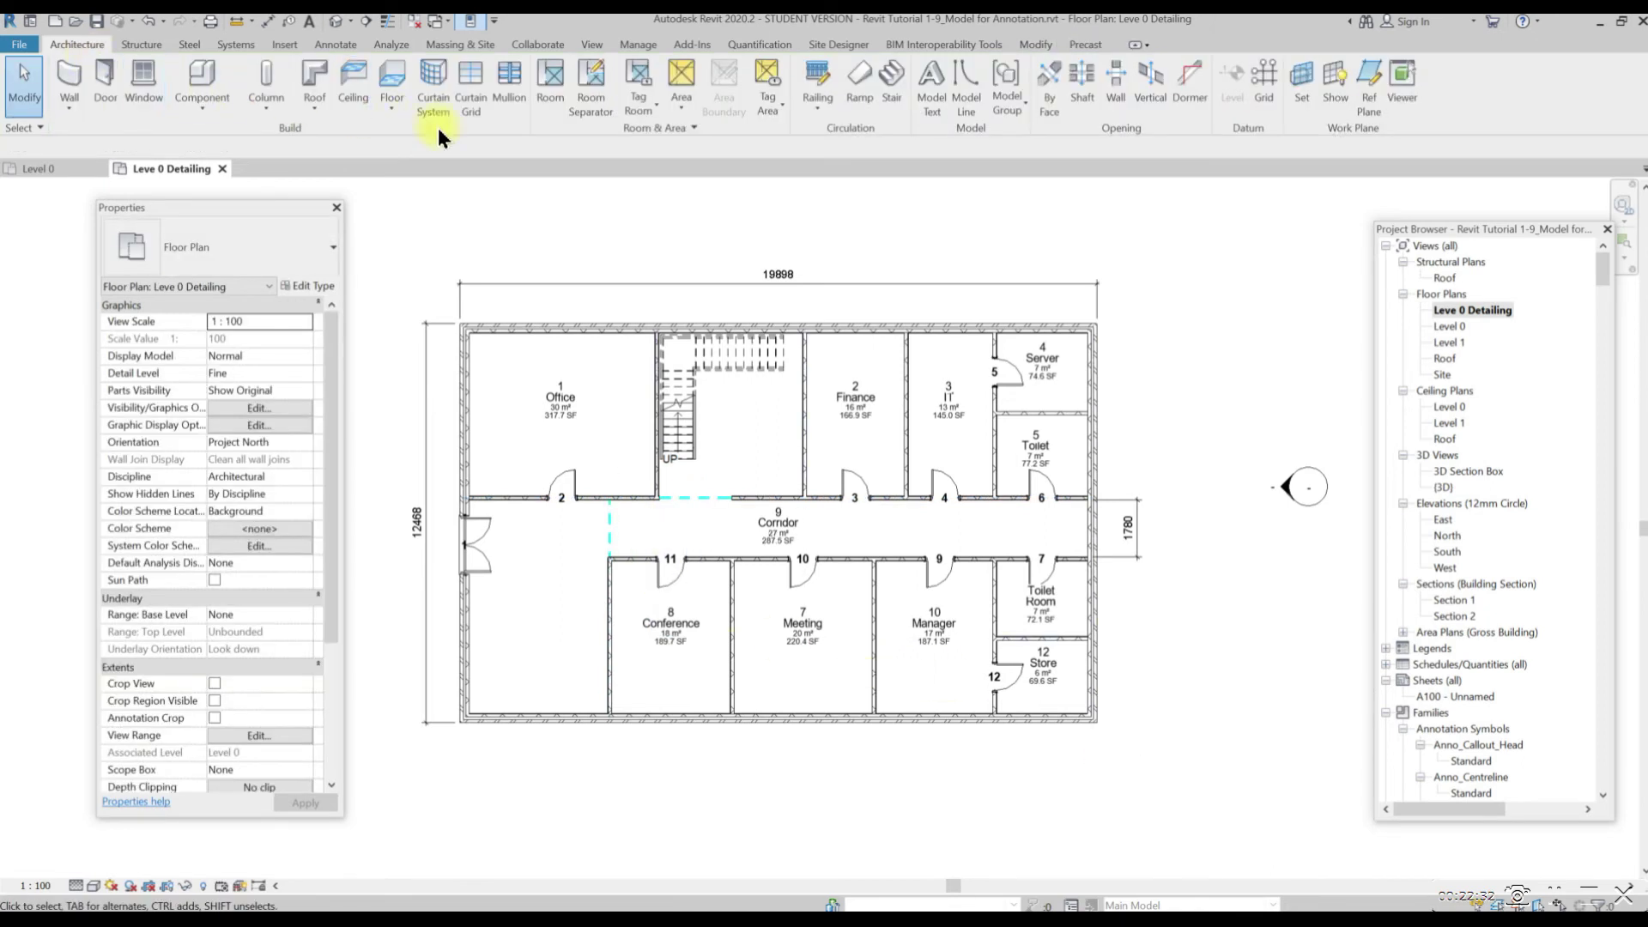
Place tagged rooms in the stair area and in the southwest entrance area
{"action": "left_click", "coordinate": [548, 95]}
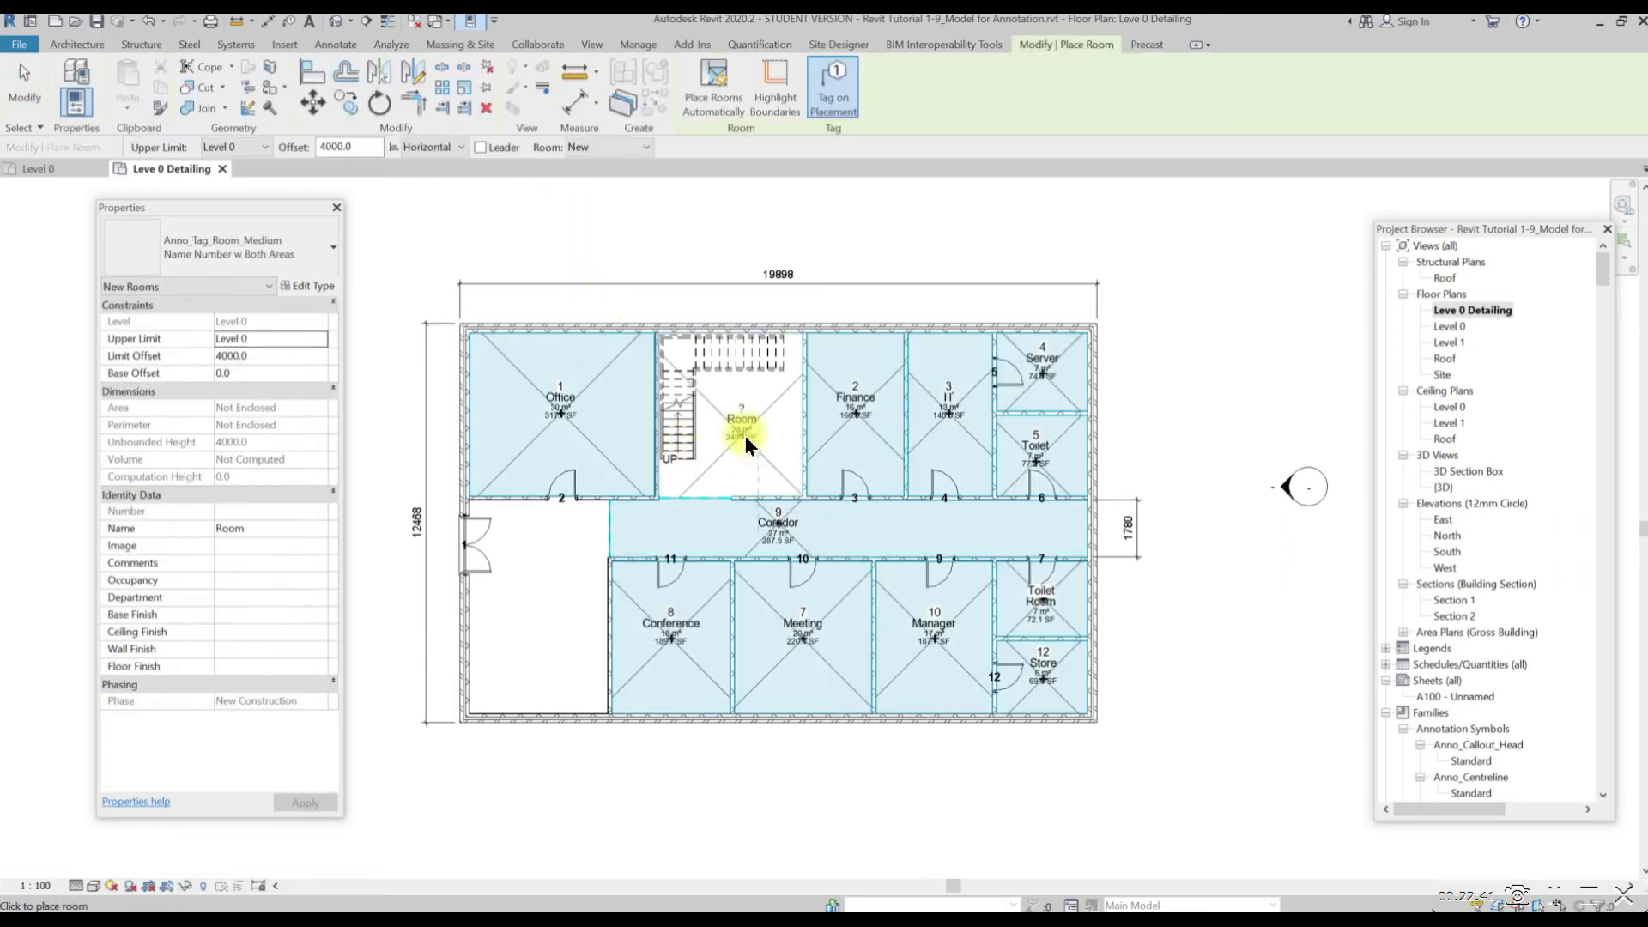
{"action": "left_click", "coordinate": [531, 611]}
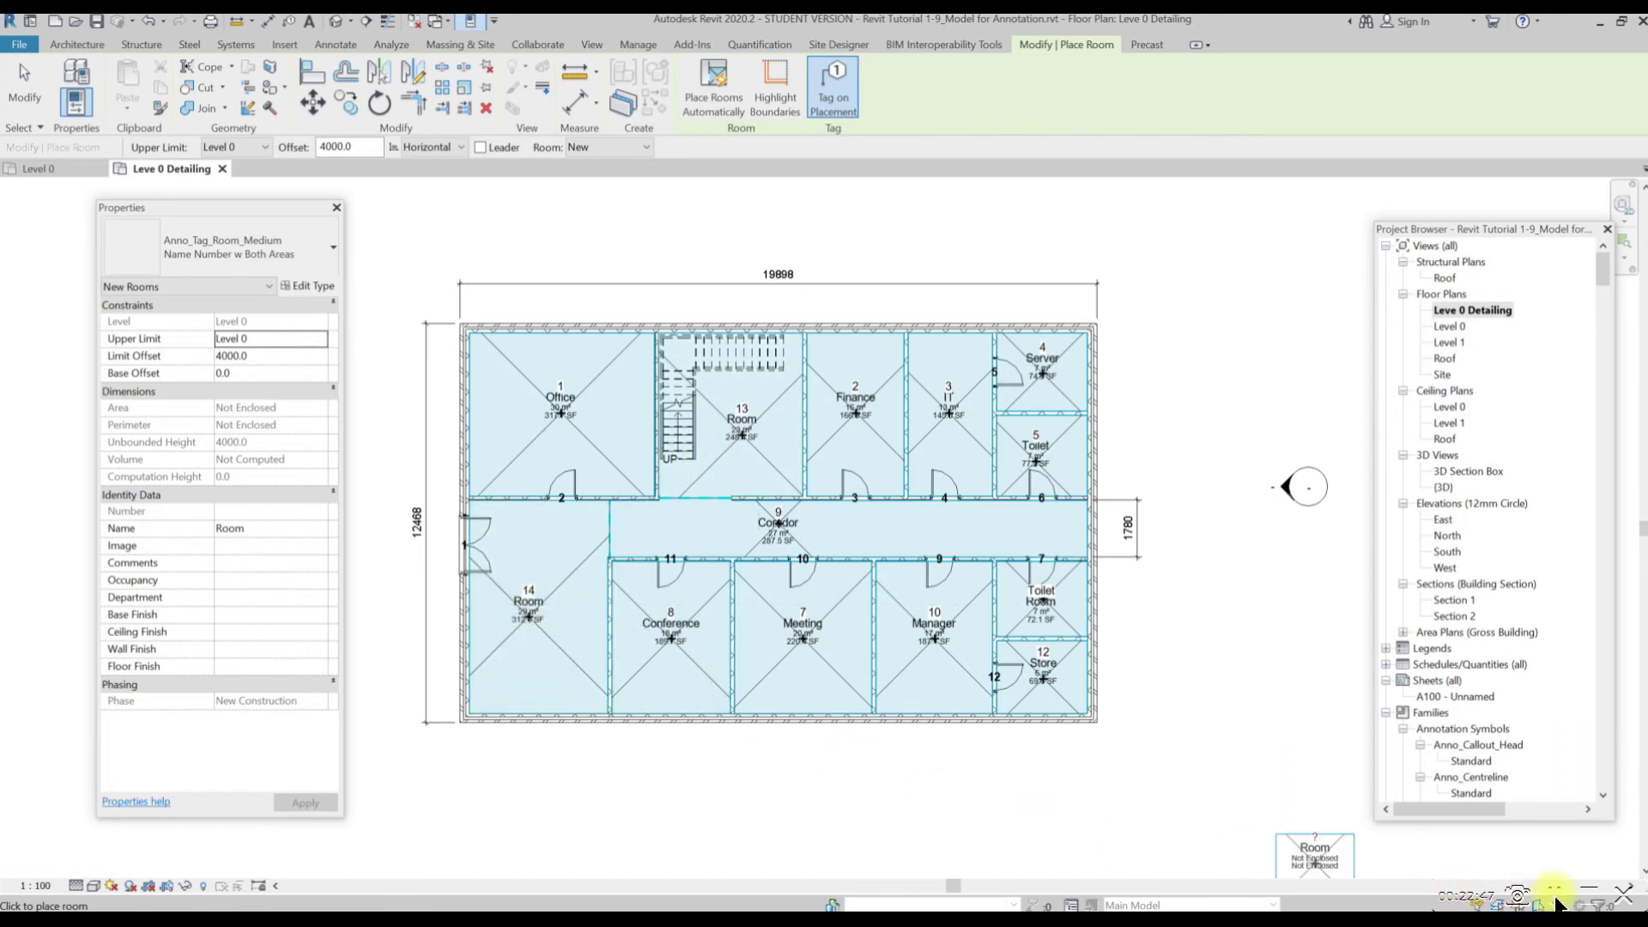
{"action": "key", "text": "Escape"}
Rename the southwest entrance room as Reception through its tag
{"action": "left_click", "coordinate": [534, 600]}
{"action": "left_click", "coordinate": [537, 603]}
{"action": "type", "text": "Reception"}
{"action": "left_click", "coordinate": [698, 795]}
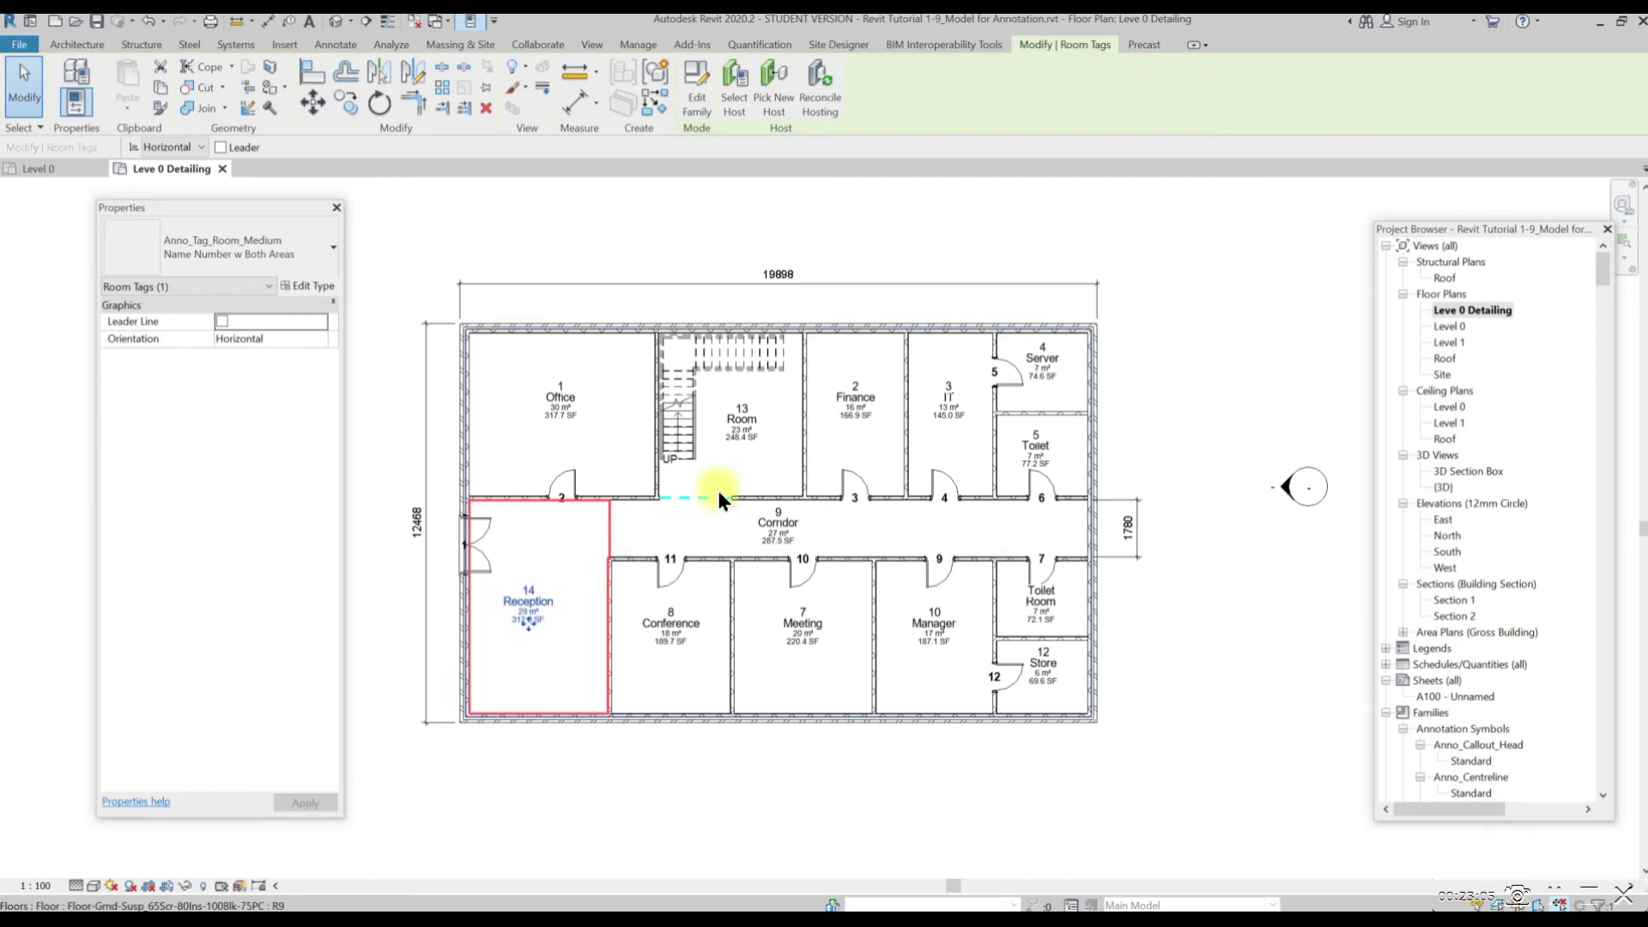
Rename the stair area's room as Kitchen Breakout Area through its tag
{"action": "left_click", "coordinate": [743, 419]}
{"action": "left_click", "coordinate": [742, 417]}
{"action": "type", "text": "Breakout Area"}
{"action": "type", "text": "Kitchen"}
{"action": "key", "text": "Return"}
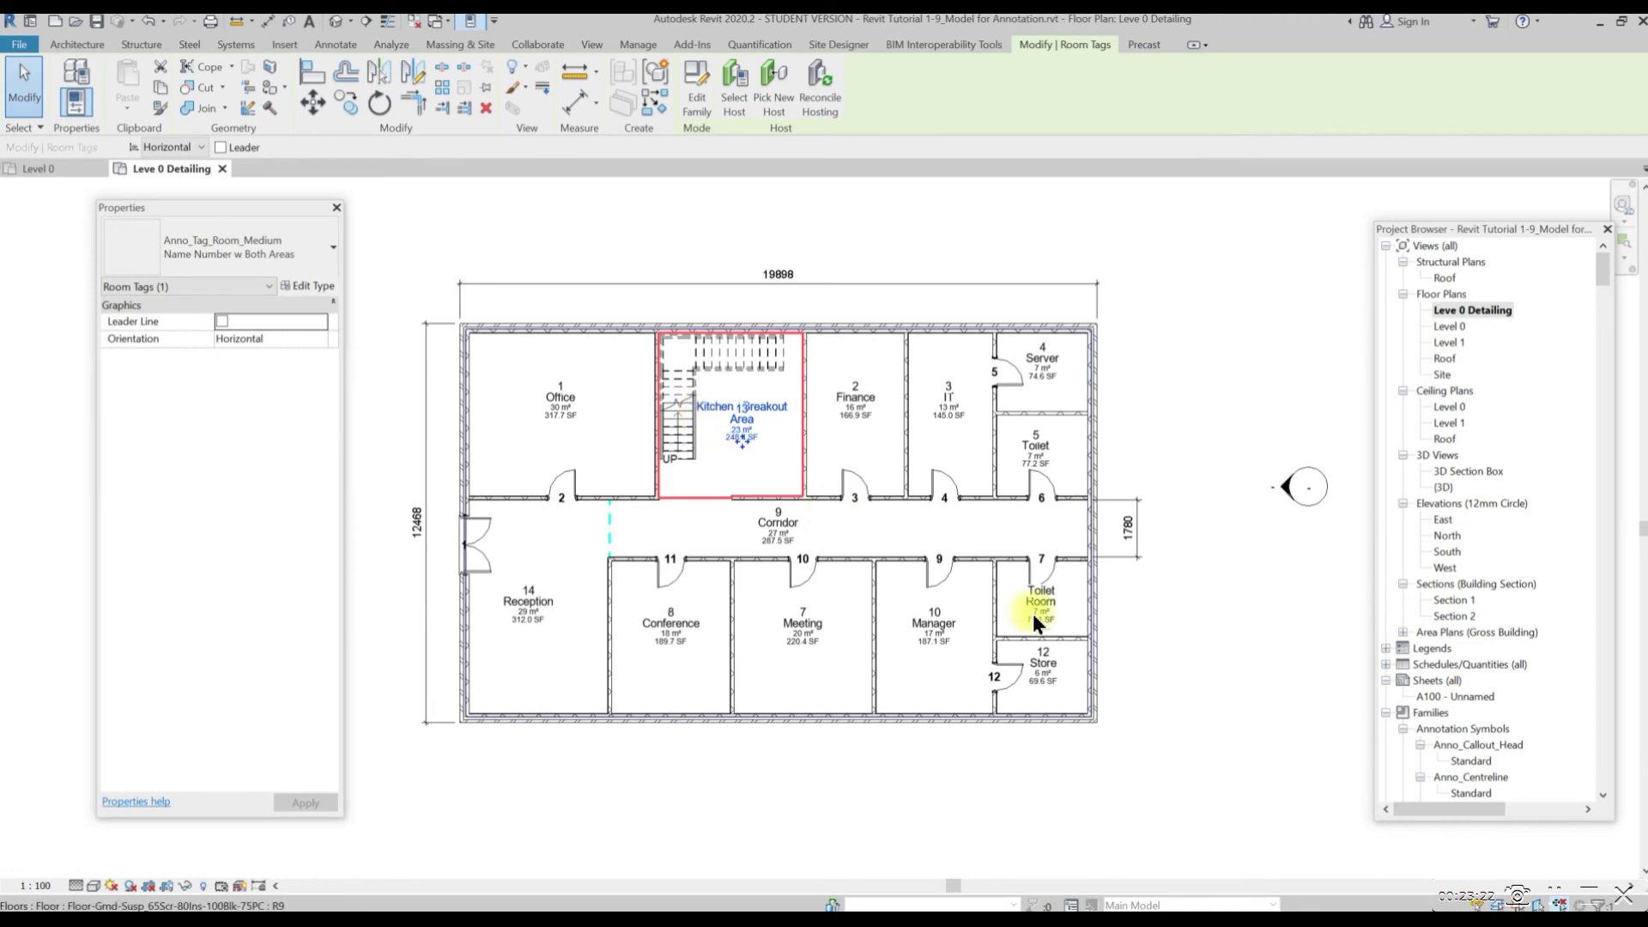
{"action": "left_click", "coordinate": [1362, 850]}
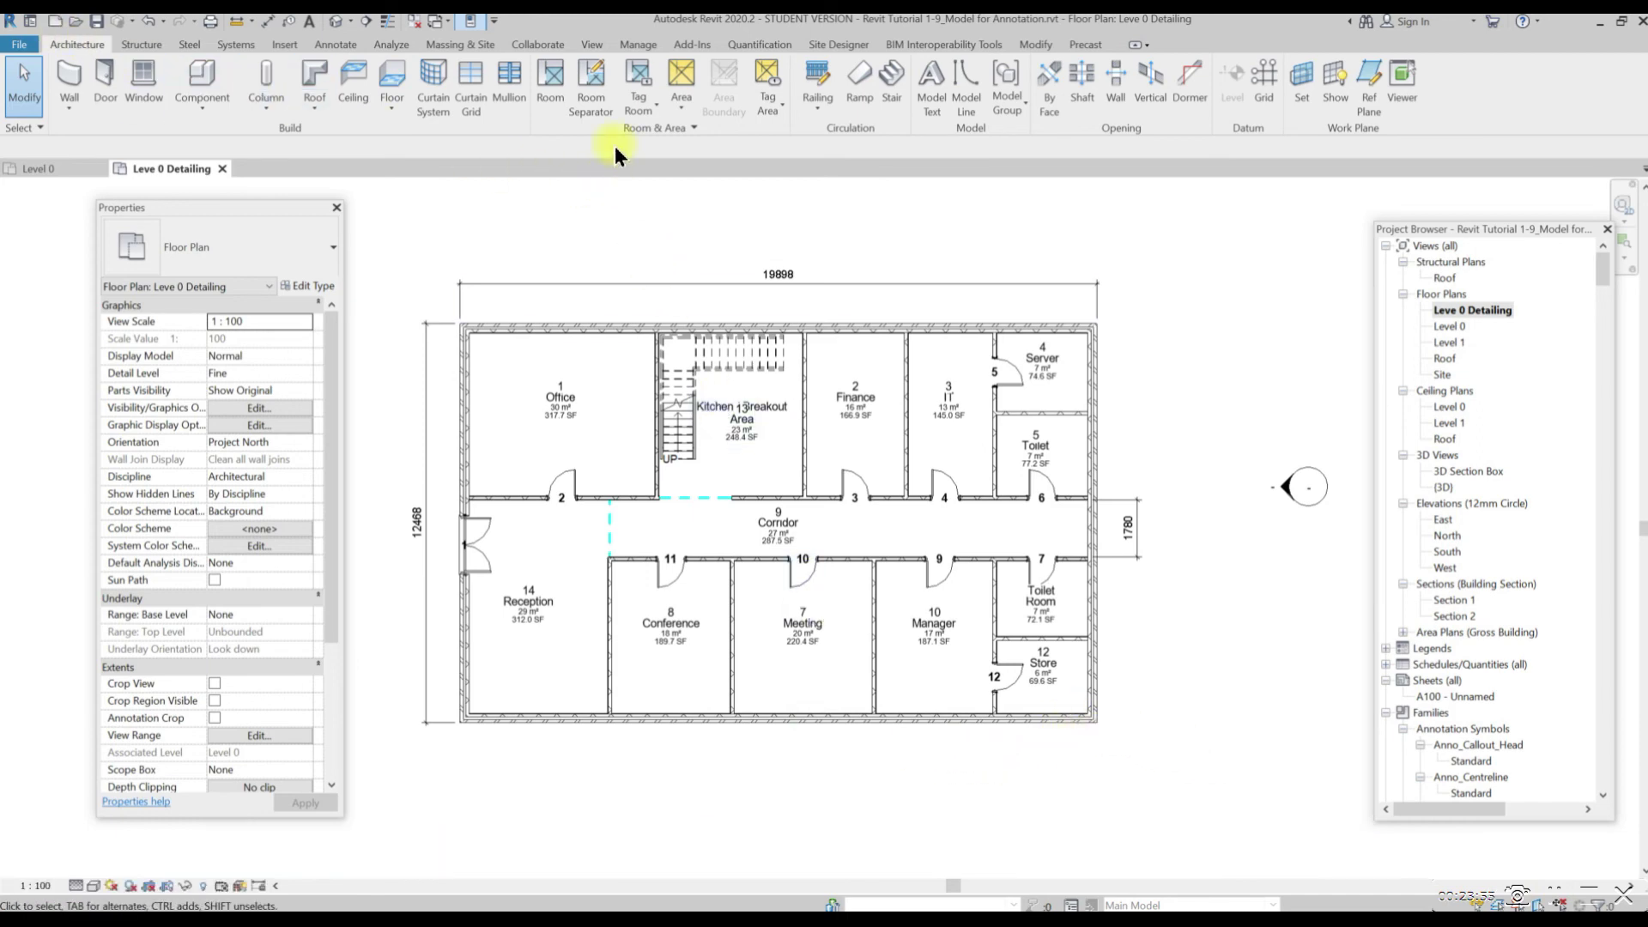
Turn off the imperial area in the Name Number w Both Areas type of the Anno_Tag_Room_Medium room tag
{"action": "left_click", "coordinate": [637, 96]}
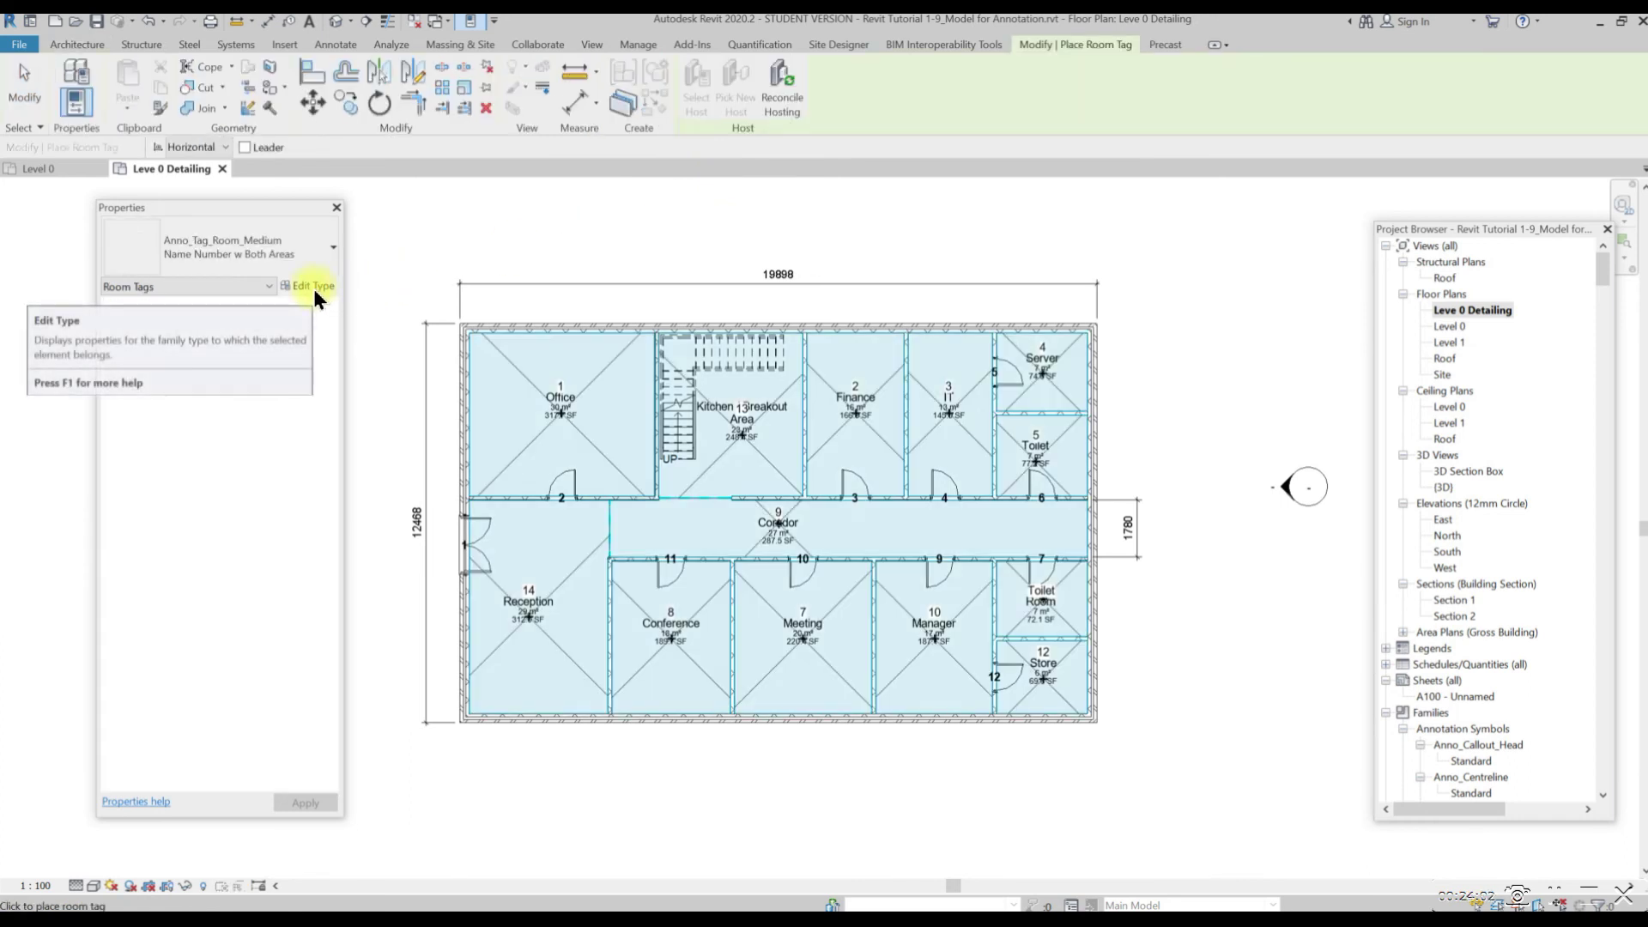
{"action": "left_click", "coordinate": [314, 290]}
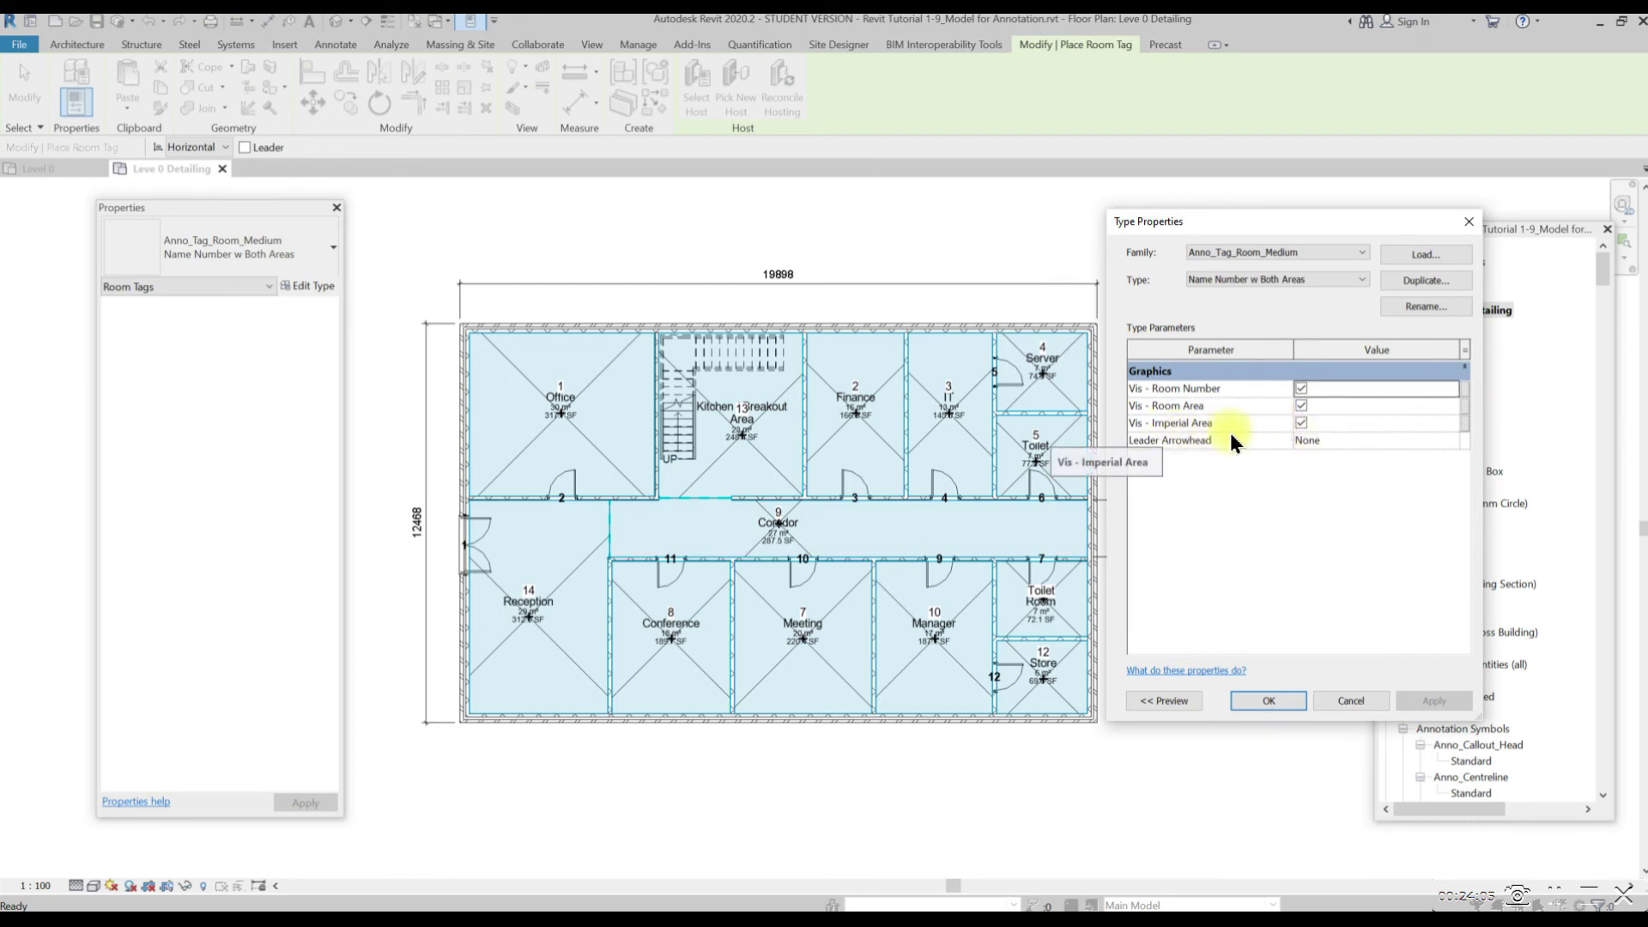
{"action": "left_click", "coordinate": [1301, 422]}
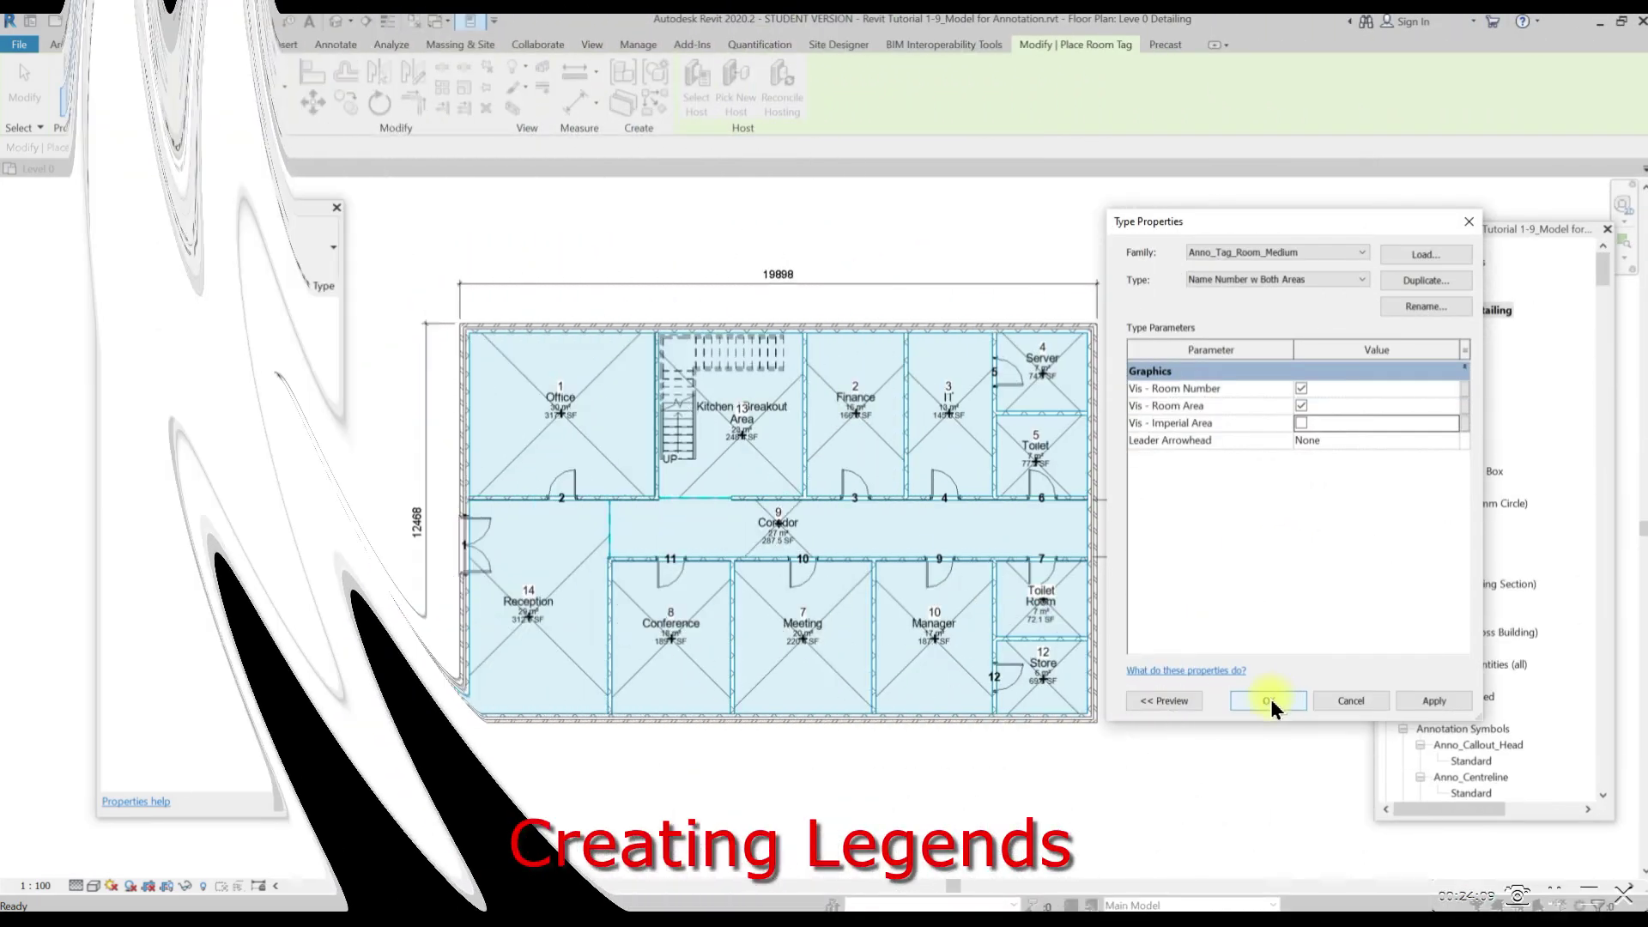
{"action": "left_click", "coordinate": [1270, 698]}
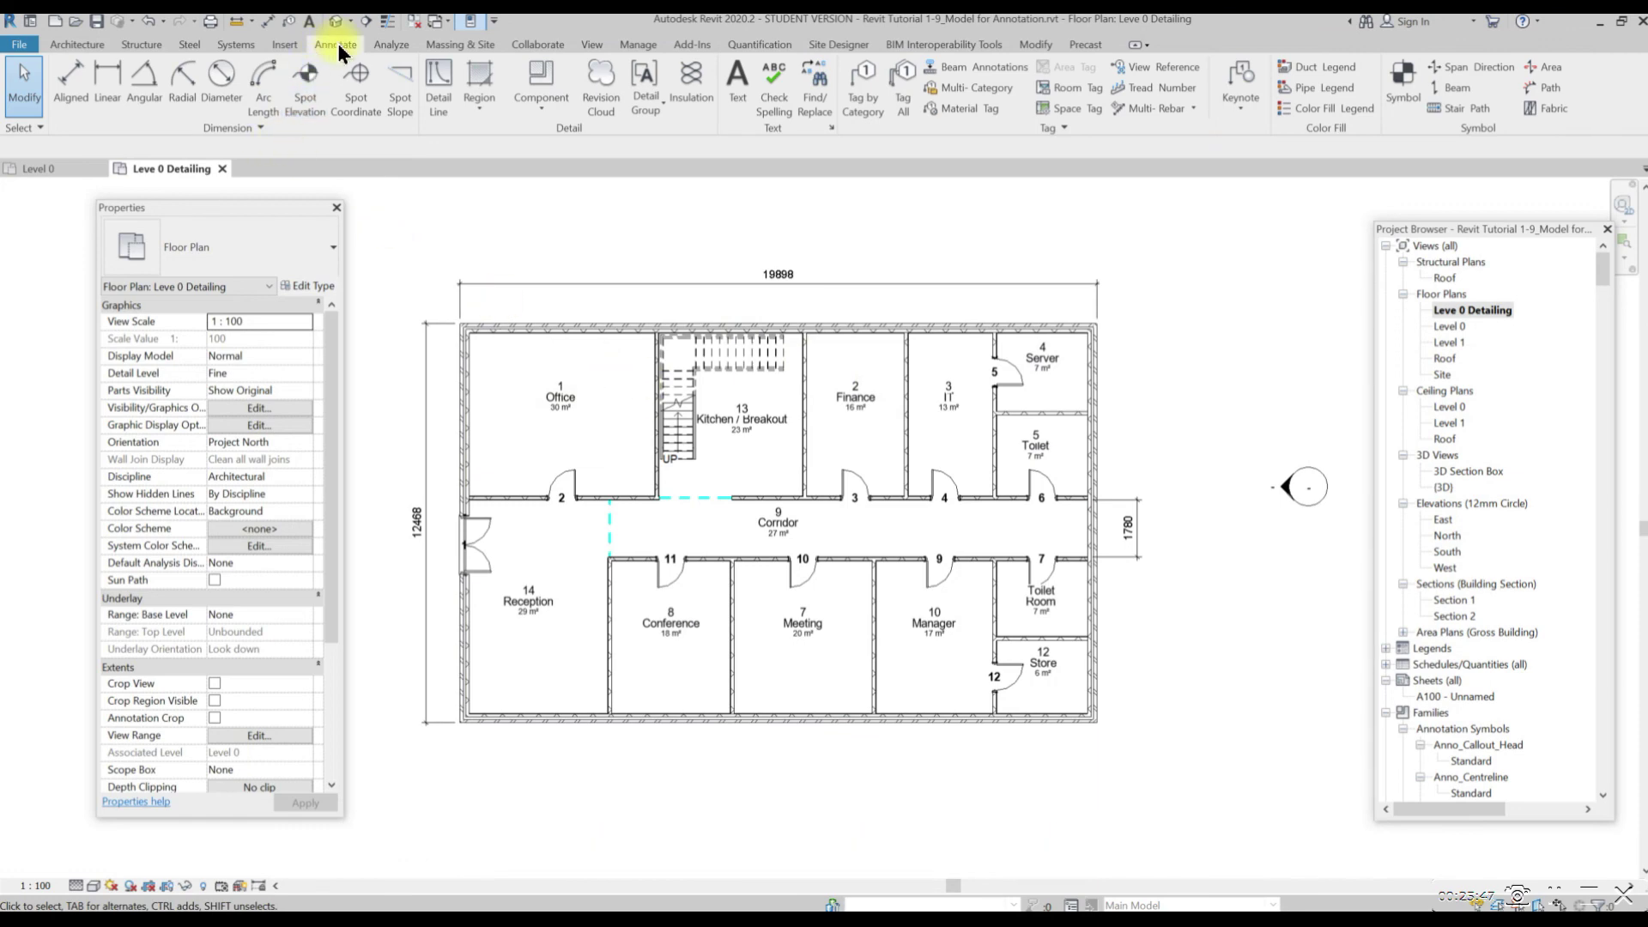
Place a color fill legend above the plan's northeast corner, with space type Rooms and color scheme By Room Name
{"action": "left_click", "coordinate": [1335, 110]}
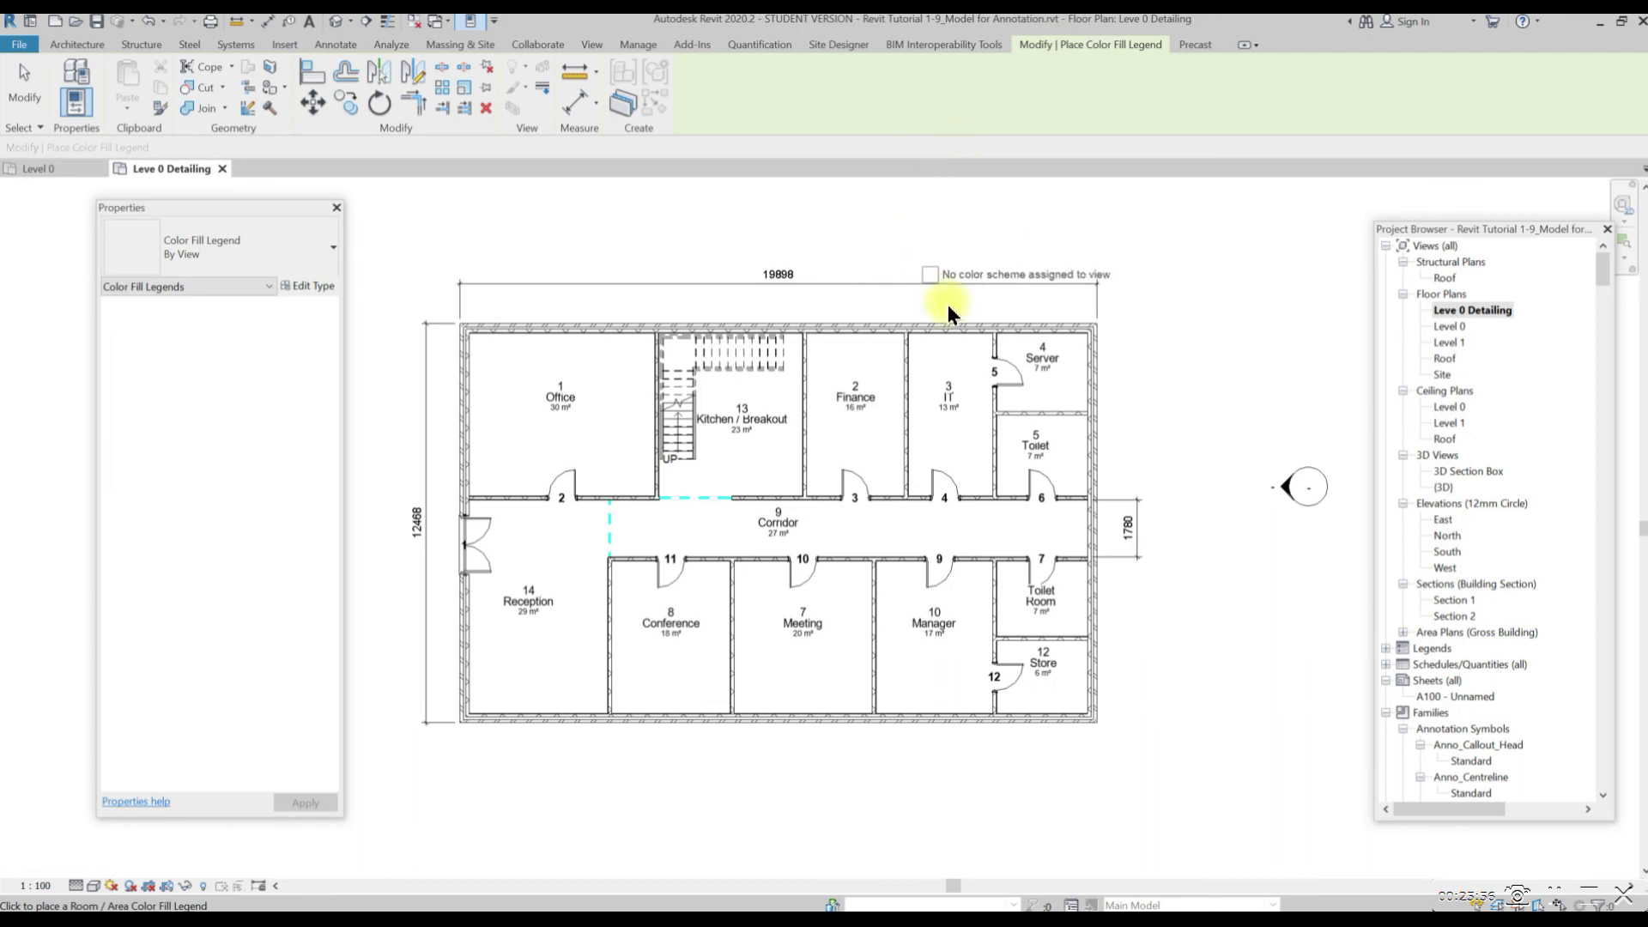
{"action": "left_click", "coordinate": [1143, 233]}
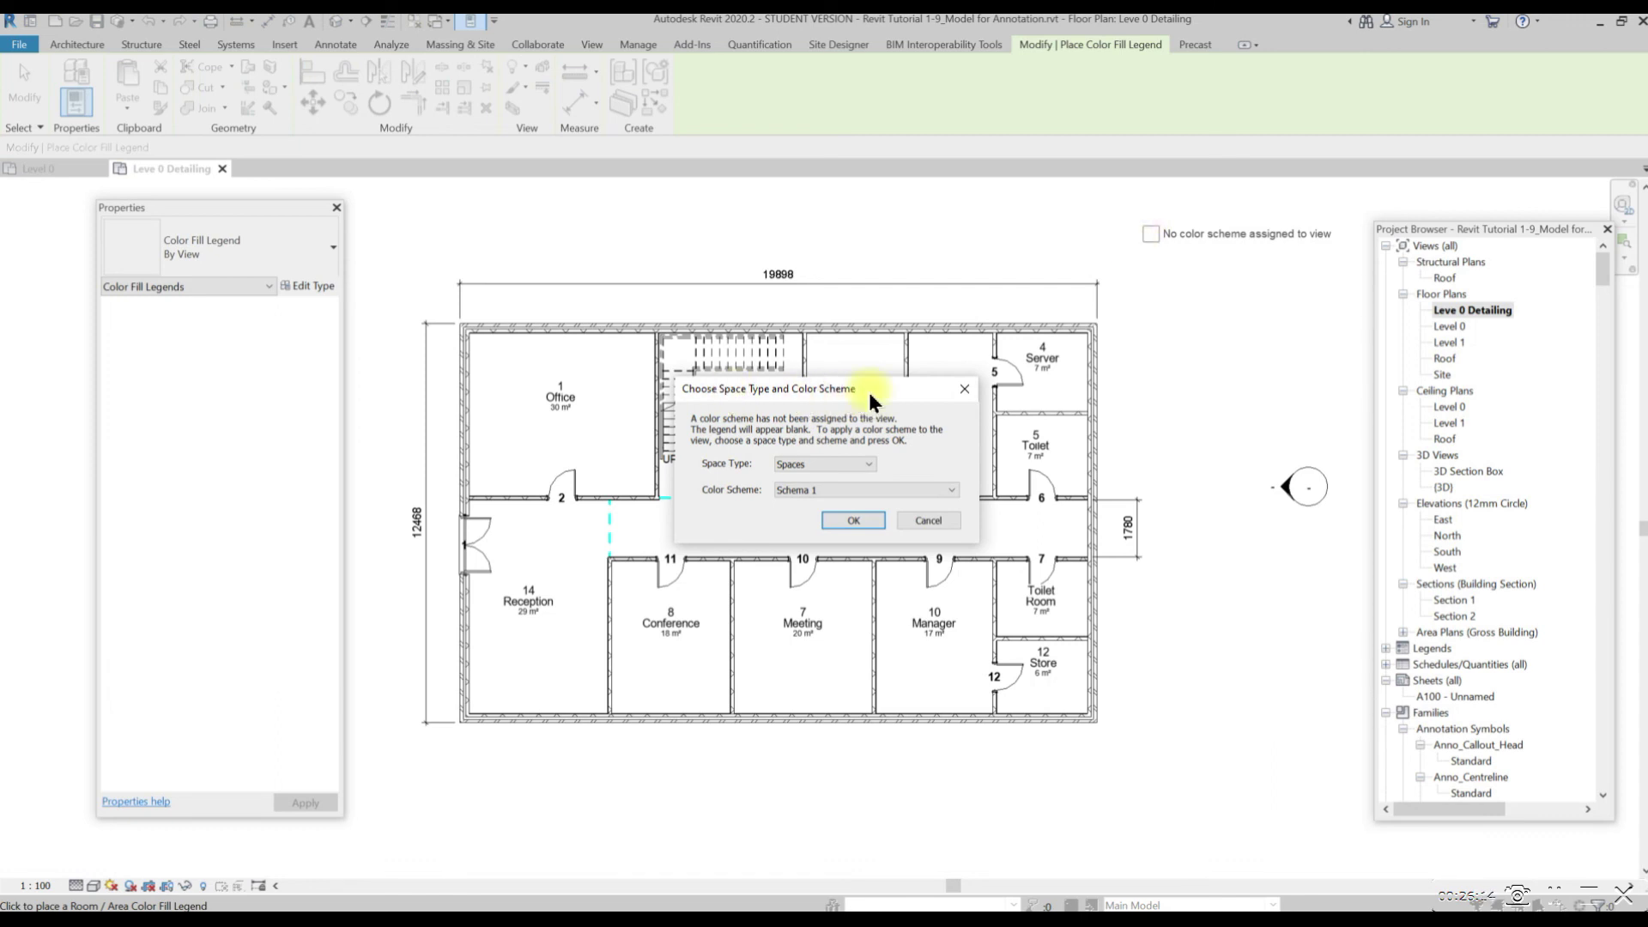
{"action": "left_click", "coordinate": [863, 463]}
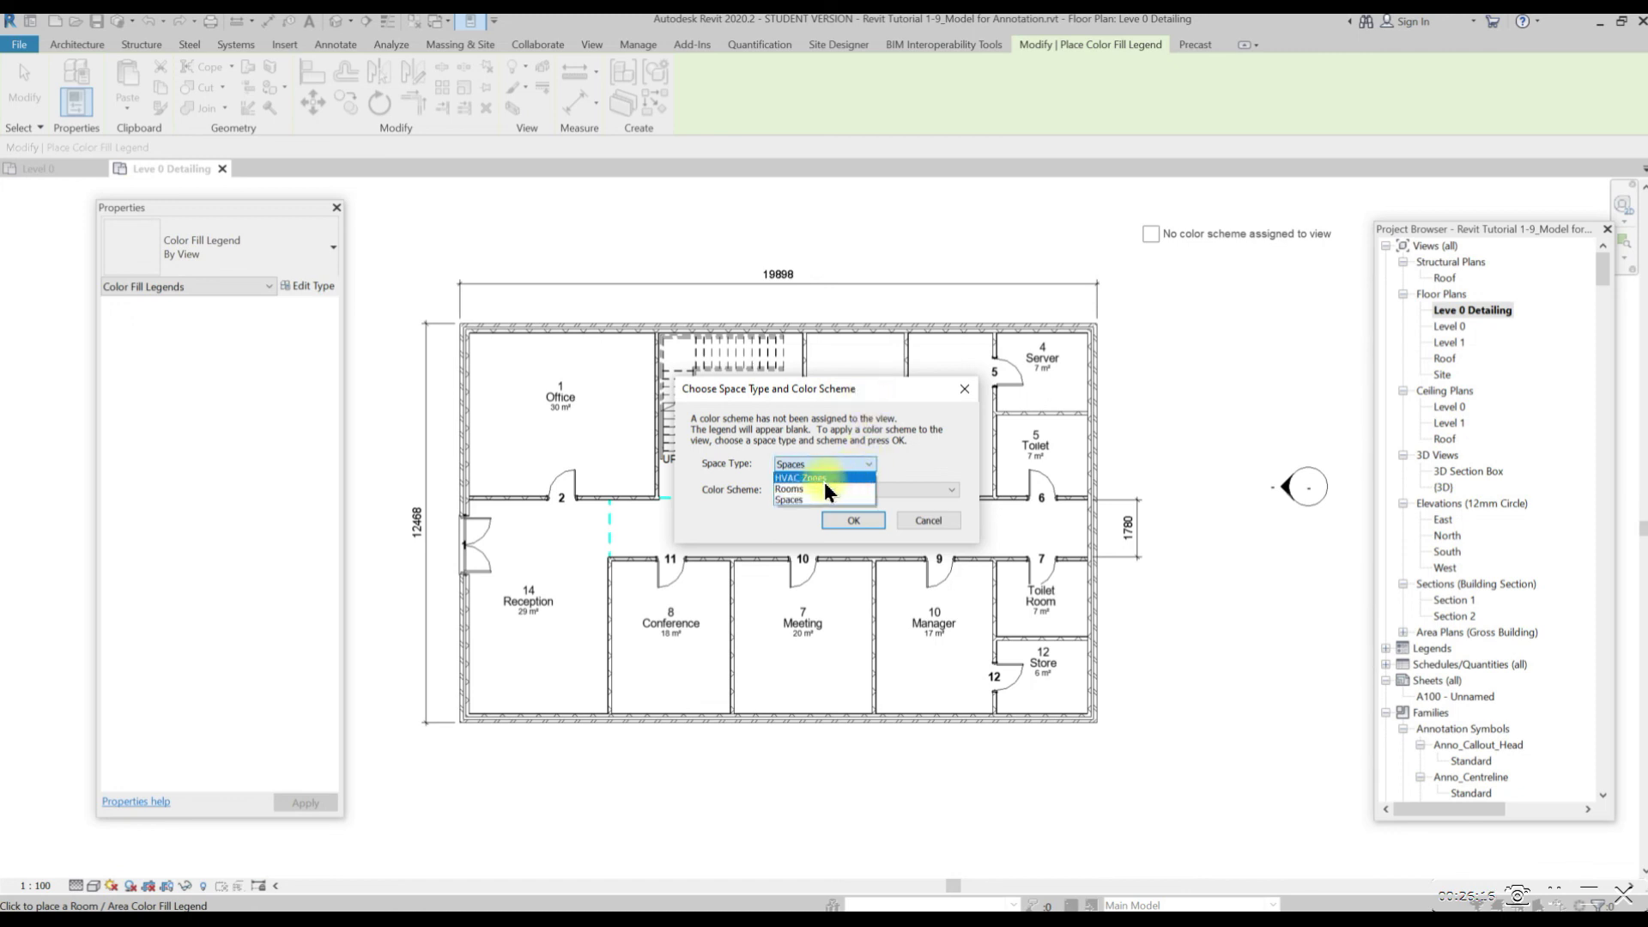
{"action": "left_click", "coordinate": [826, 488]}
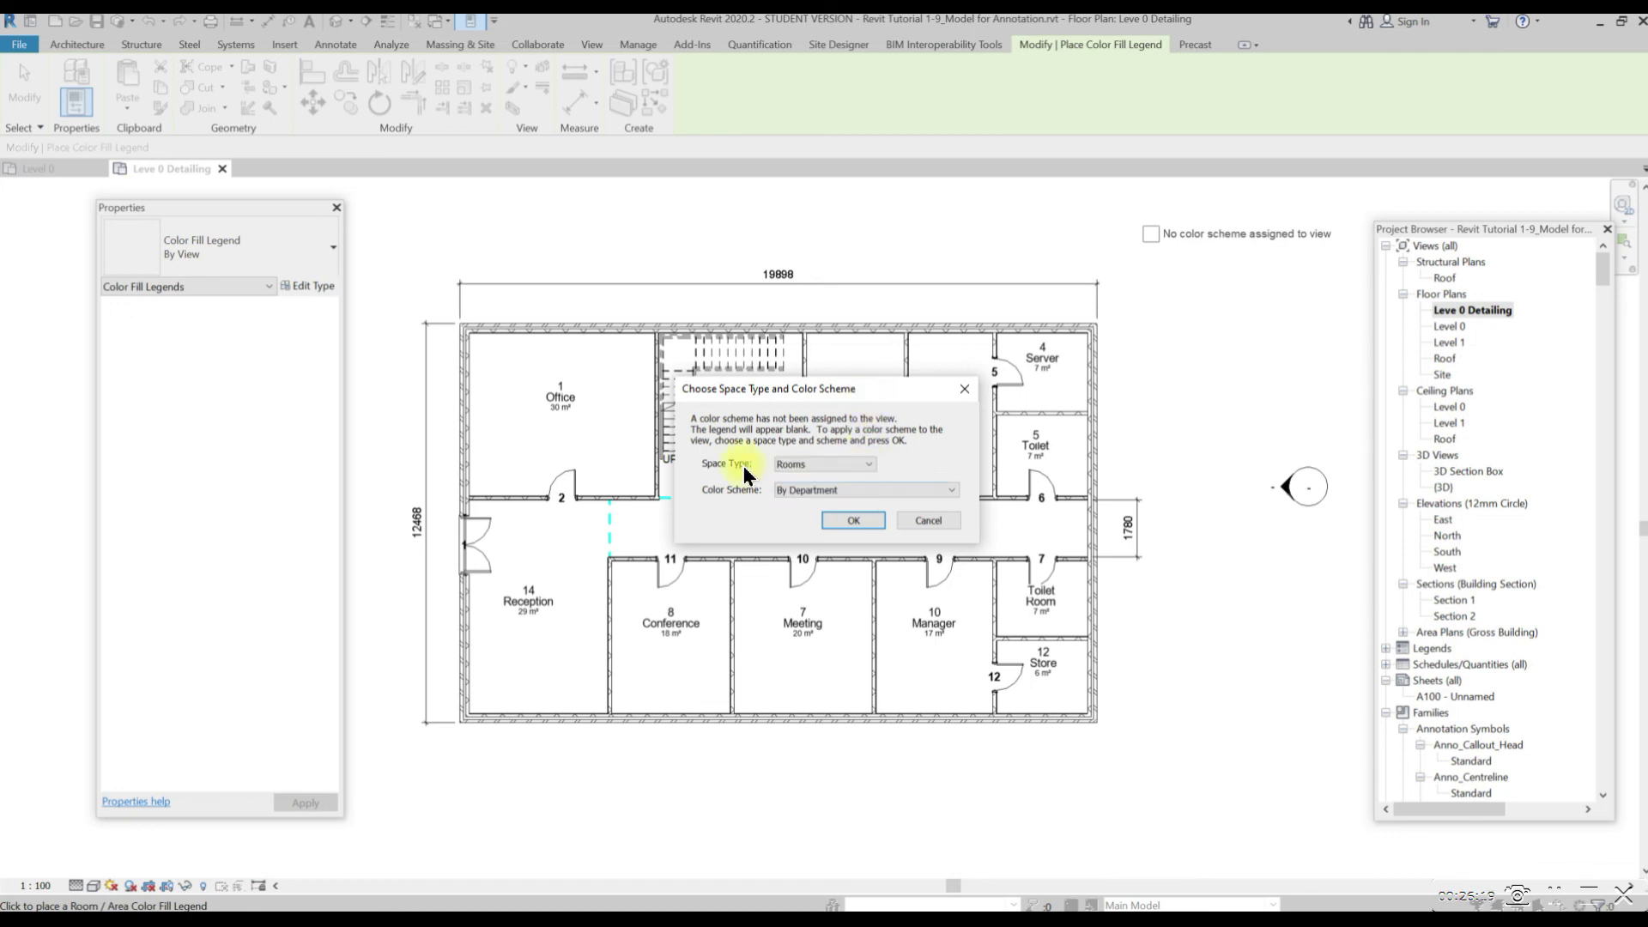
{"action": "left_click", "coordinate": [822, 488]}
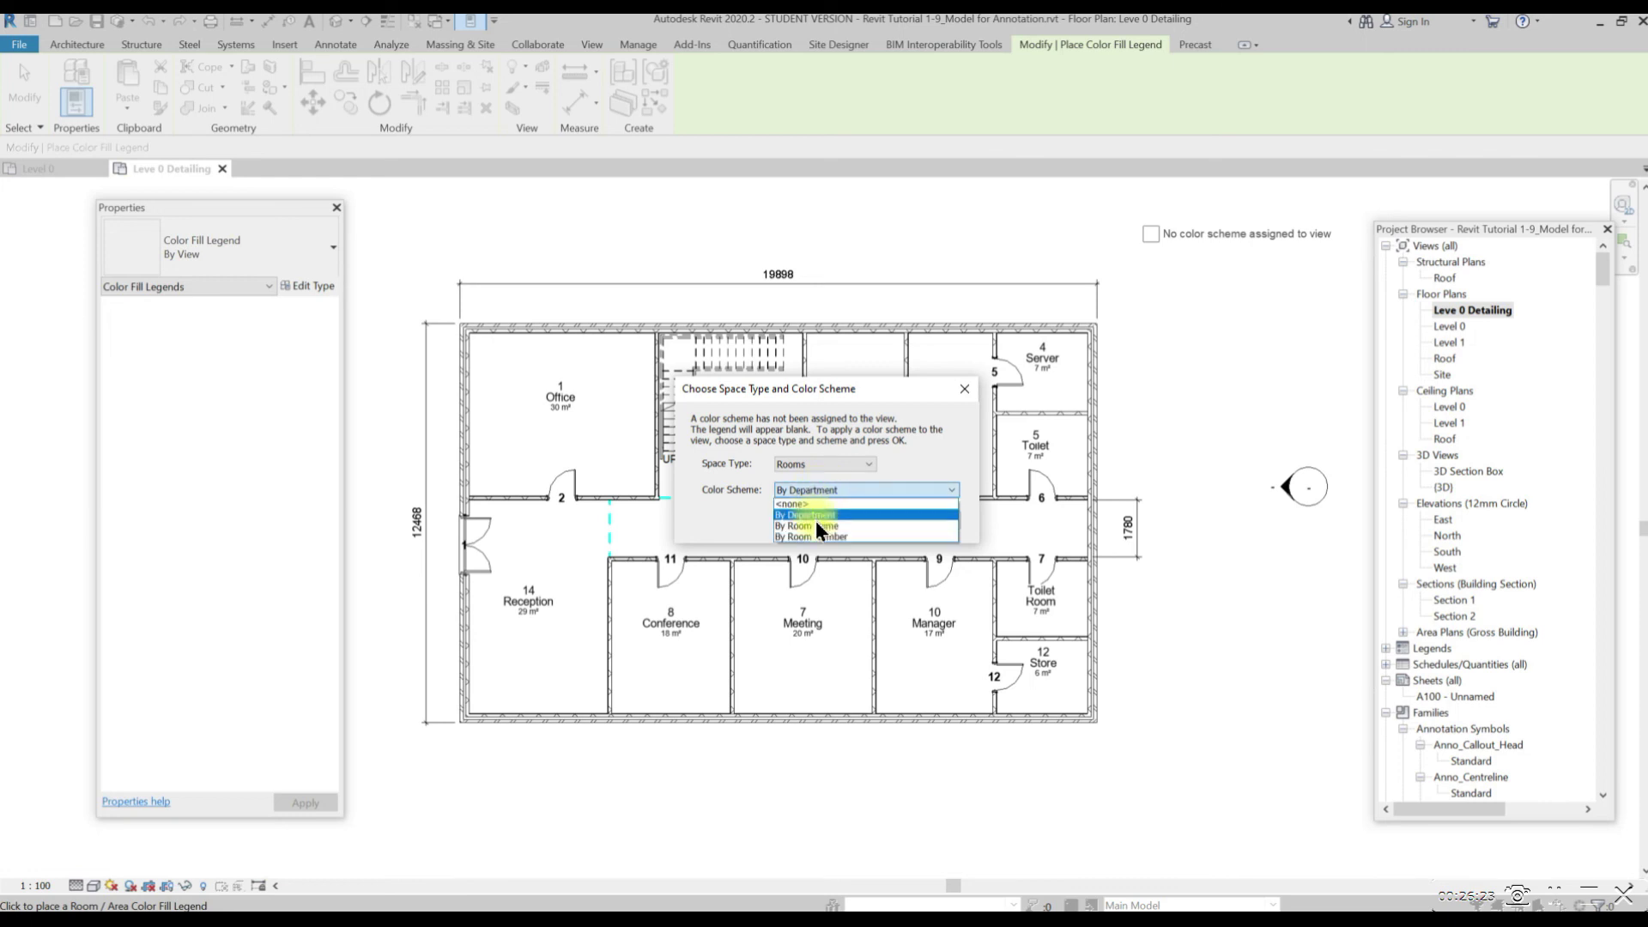
{"action": "left_click", "coordinate": [851, 527]}
{"action": "key", "text": "Return"}
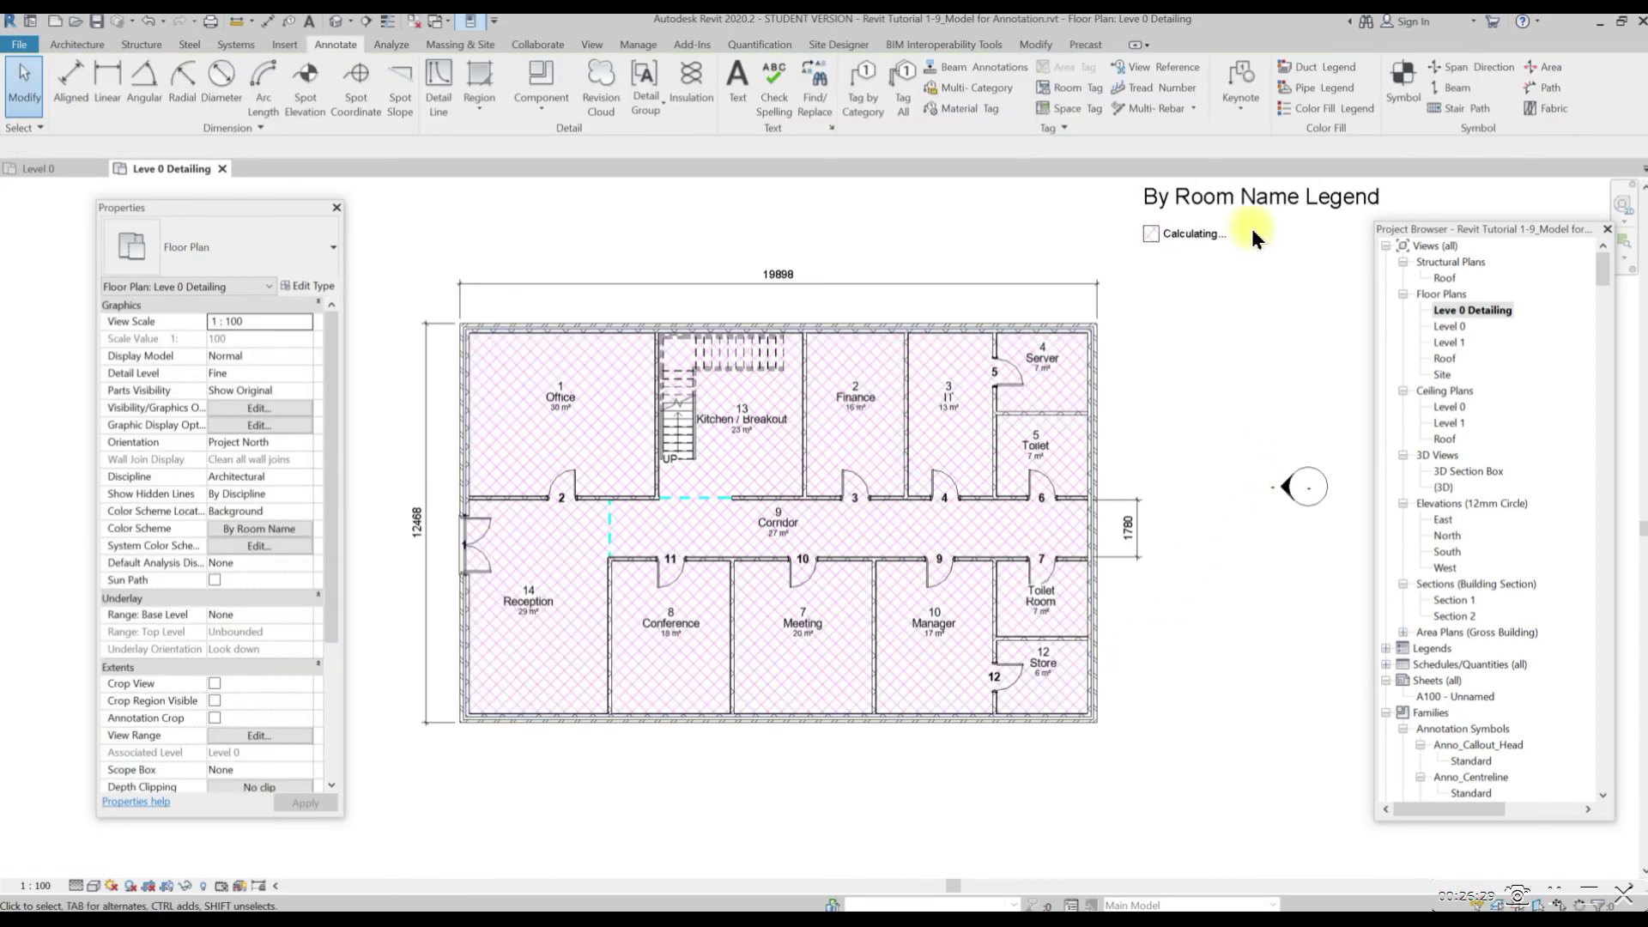